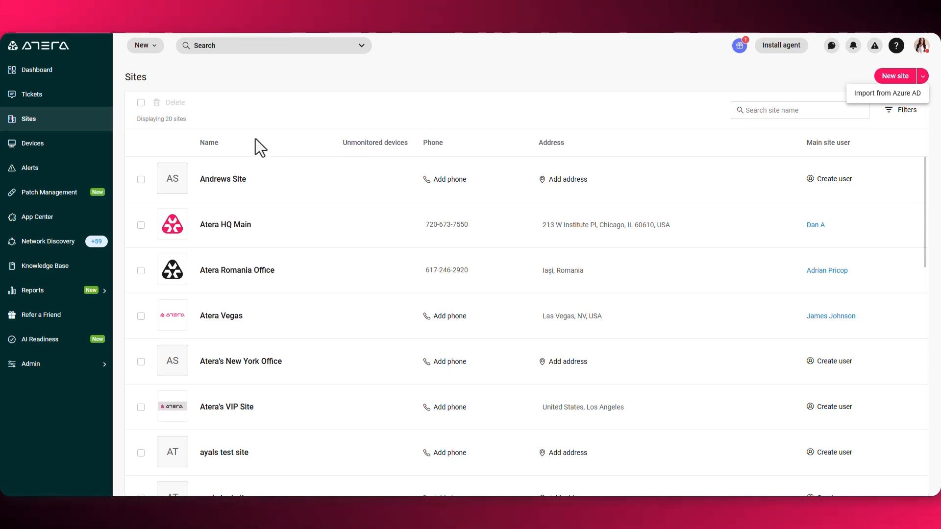
Step: Open the bulk data import page in the admin data management settings
left_click(49, 365)
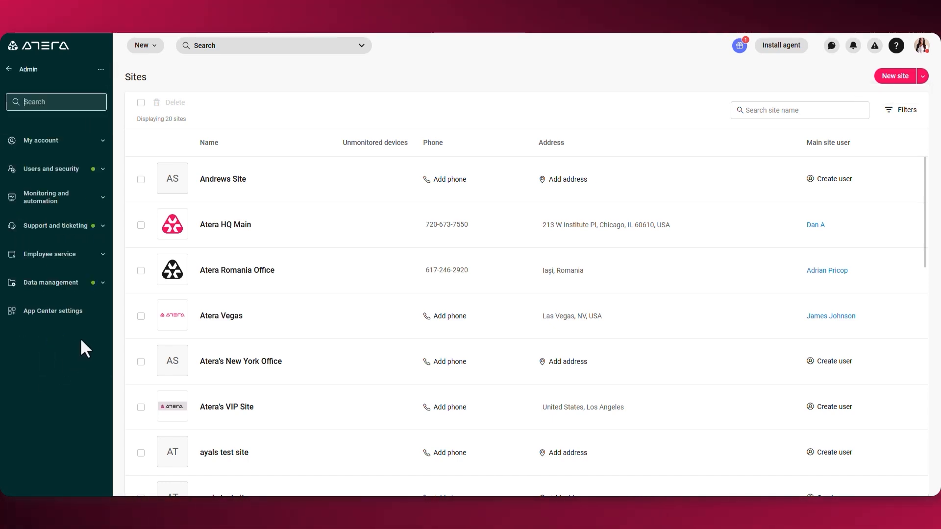
left_click(73, 284)
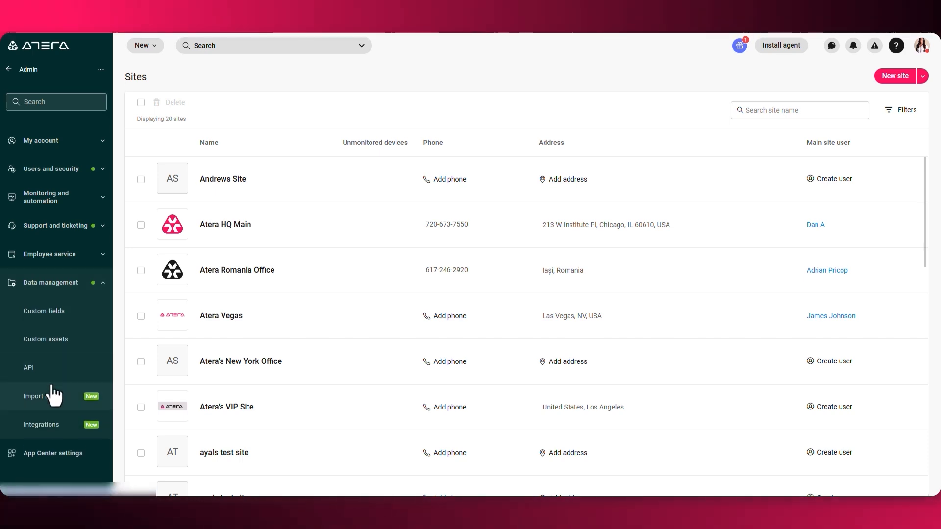
left_click(33, 397)
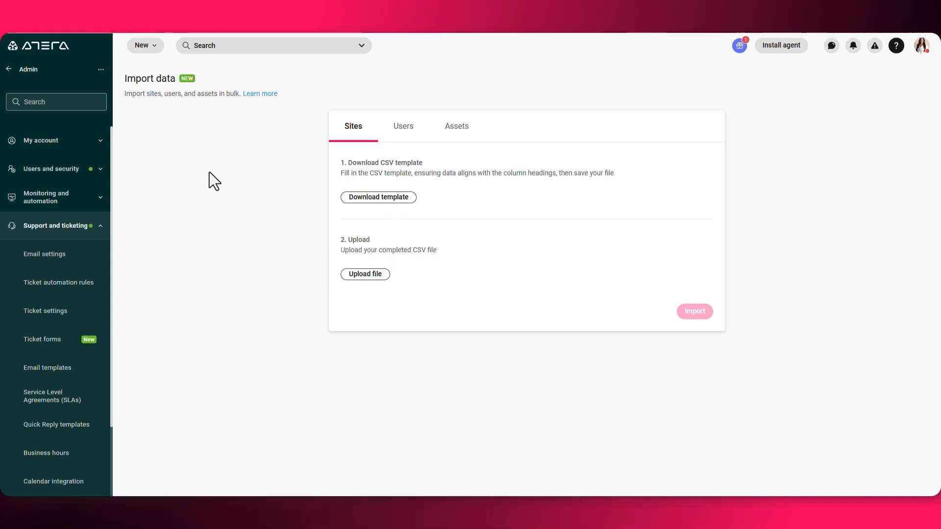
Step: Open the Atera HQ Main site from the sites list and review its Domains help and user management options
left_click(9, 68)
left_click(25, 120)
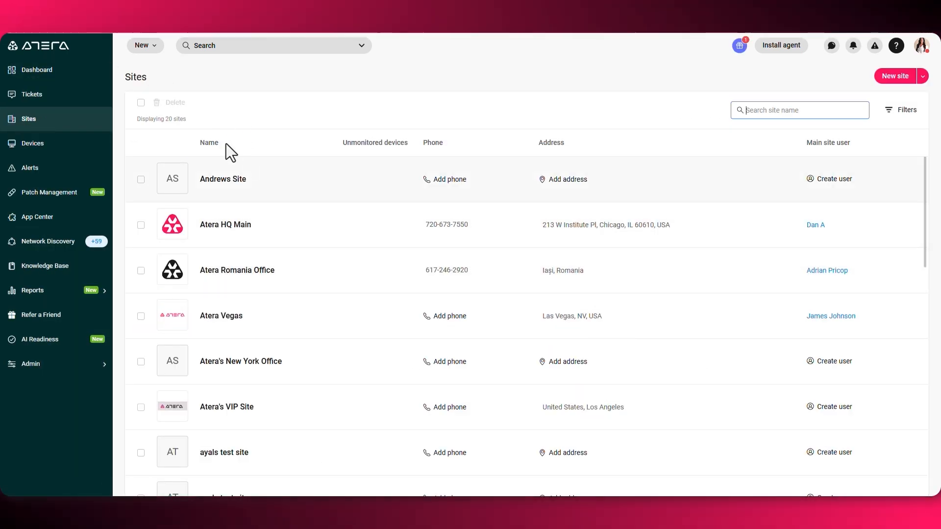
left_click(241, 230)
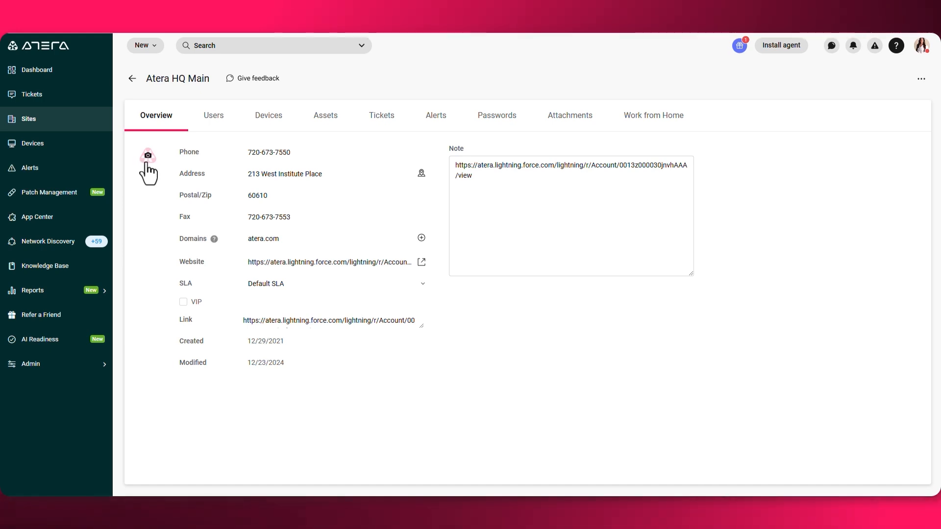
mouse_move(213, 239)
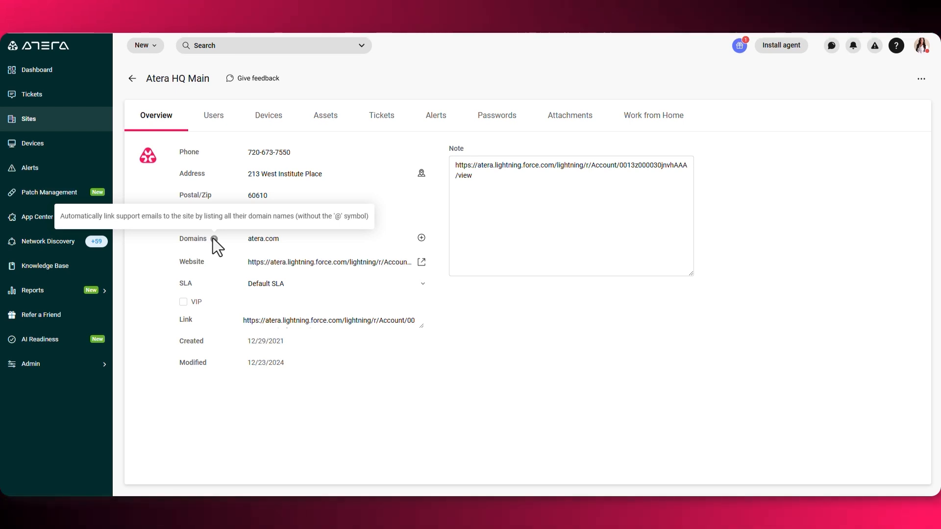
left_click(210, 116)
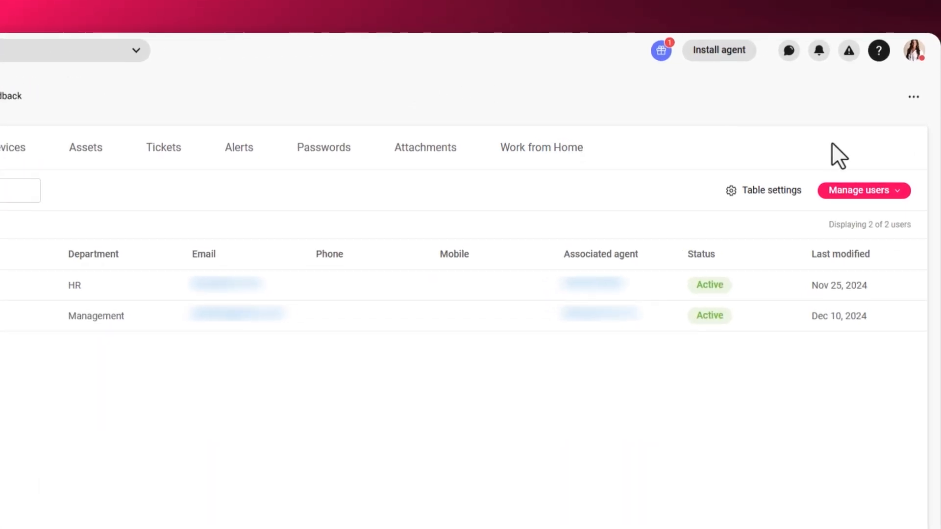
left_click(890, 196)
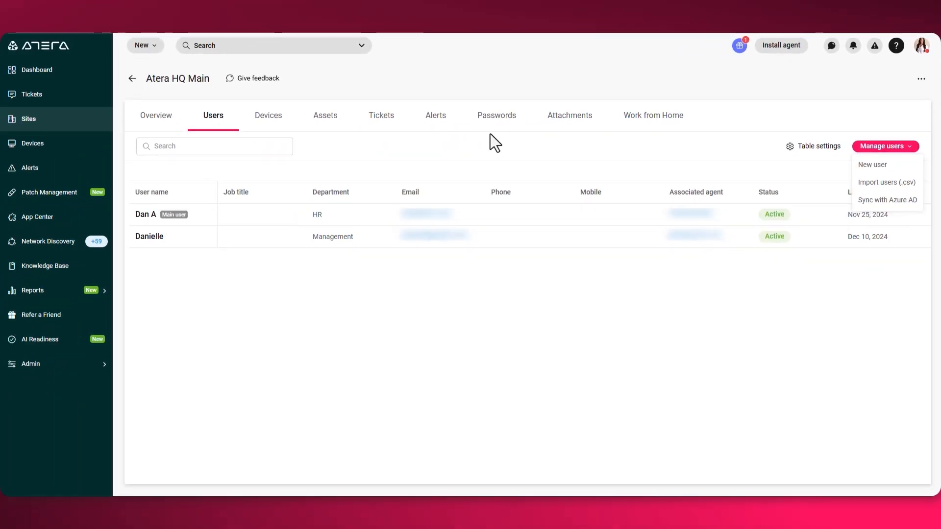
Step: Add two device folders named Pcs and Laptops to the Atera HQ Main site and save them
left_click(269, 117)
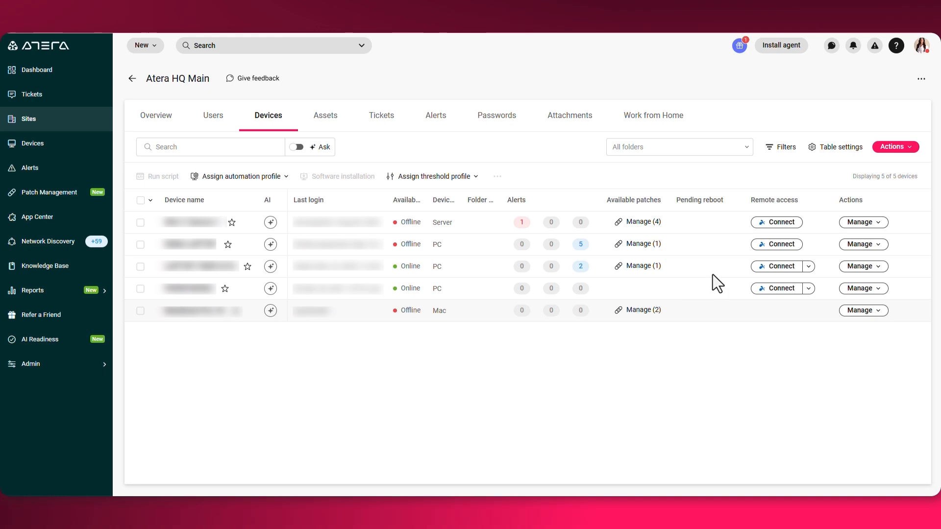
left_click(904, 148)
left_click(903, 186)
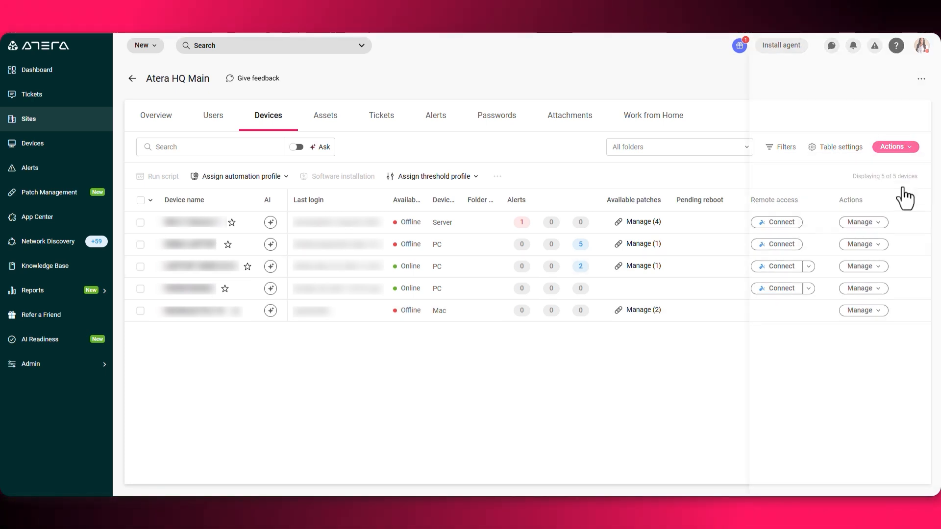
left_click(884, 53)
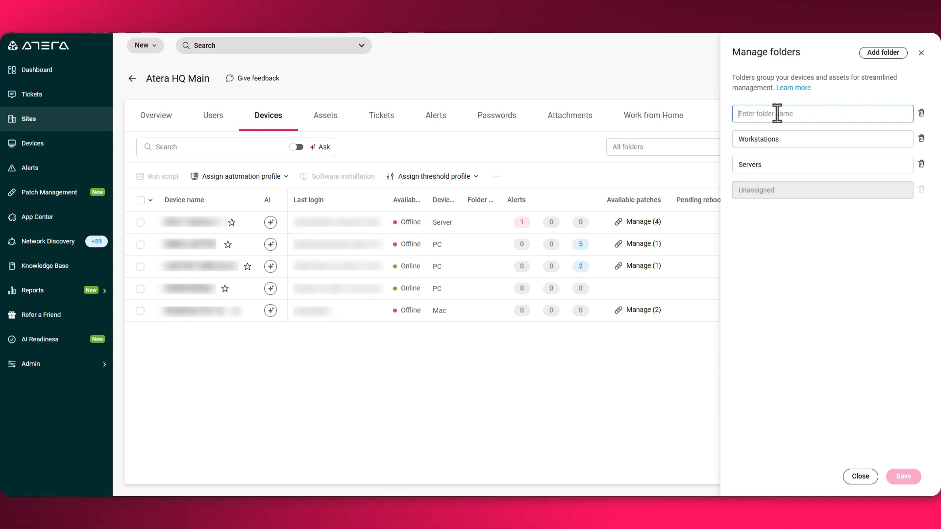
type("Pcs")
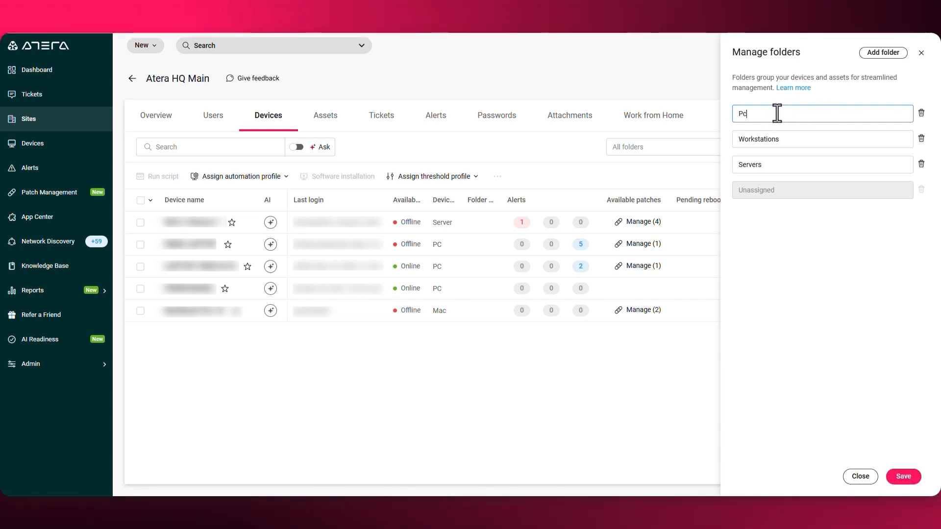
left_click(886, 54)
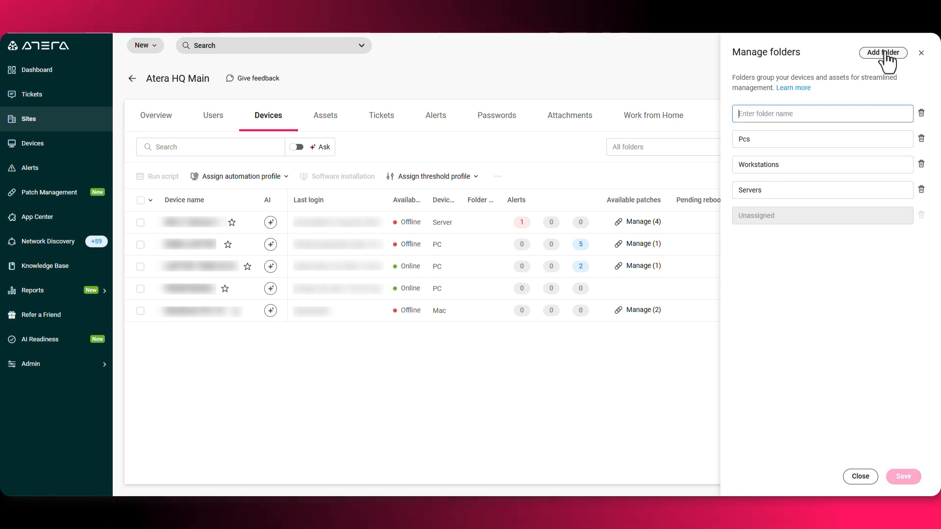
type("Laptops")
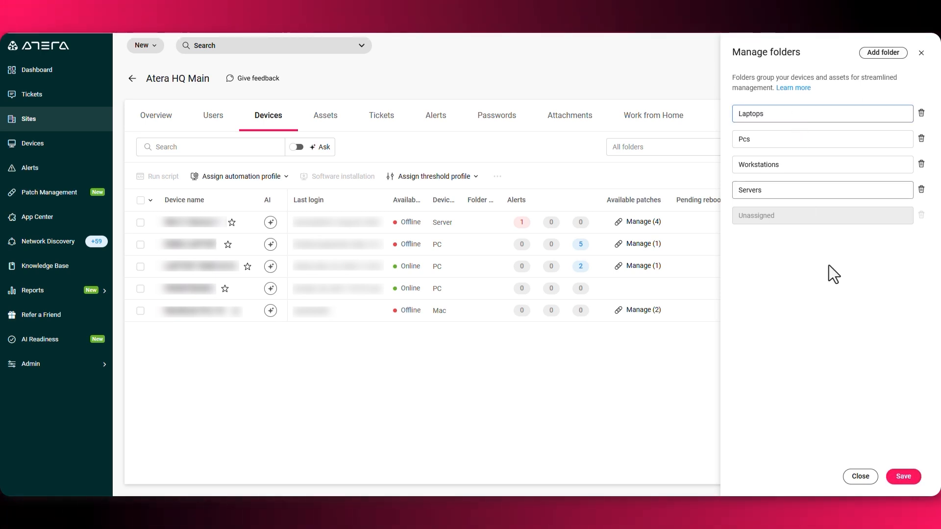
left_click(904, 481)
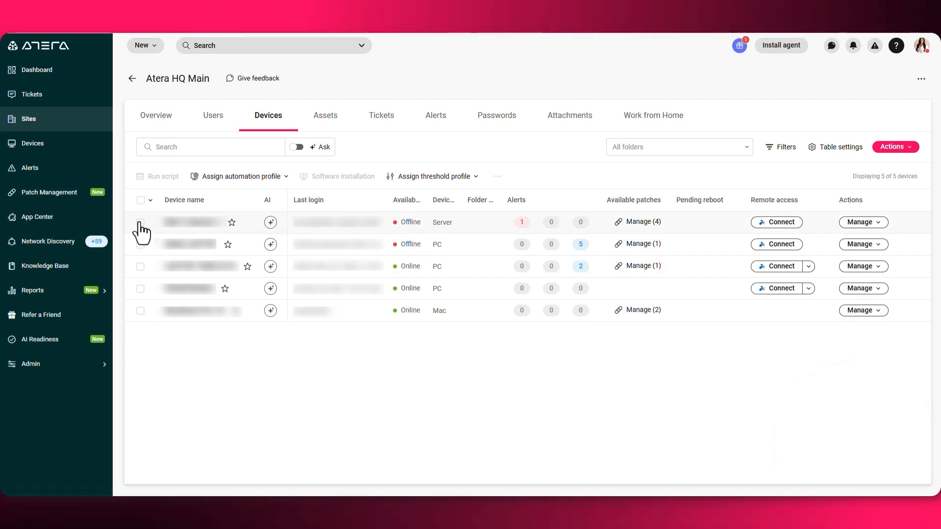
Step: Assign the first three devices in the site's device list to the Pcs folder of Atera HQ Main
left_click(140, 223)
left_click(140, 244)
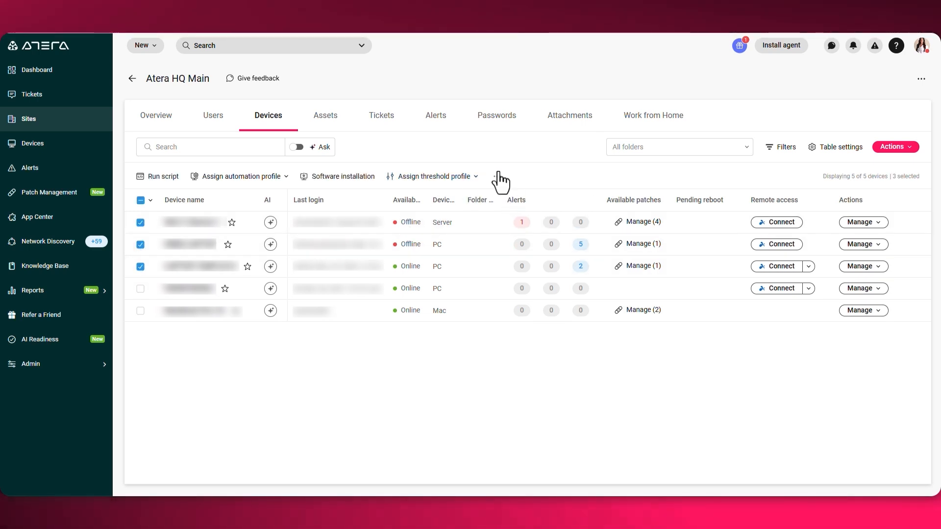
left_click(497, 176)
left_click(556, 196)
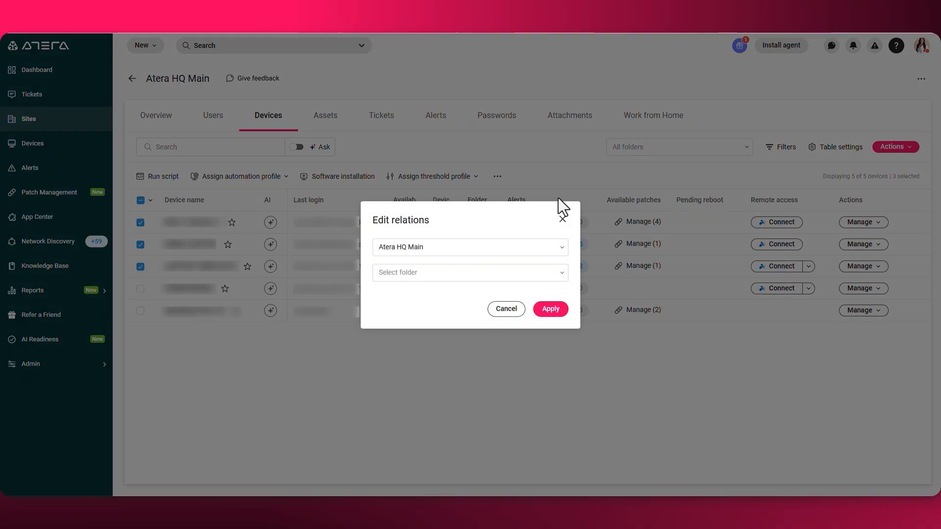
left_click(471, 274)
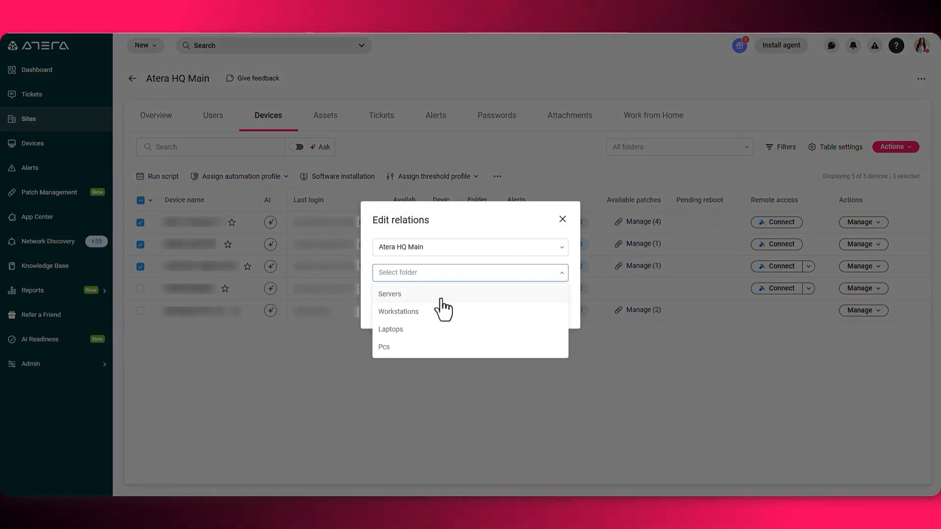
left_click(418, 352)
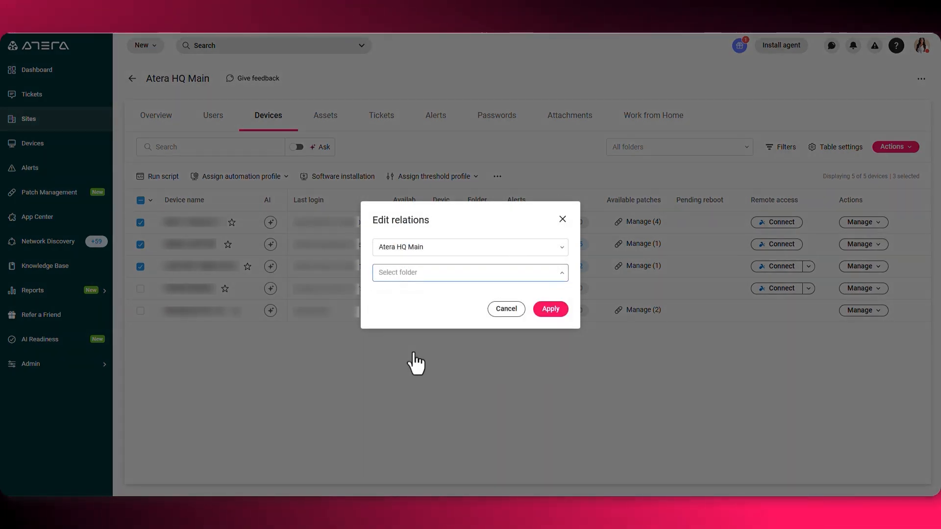
left_click(550, 309)
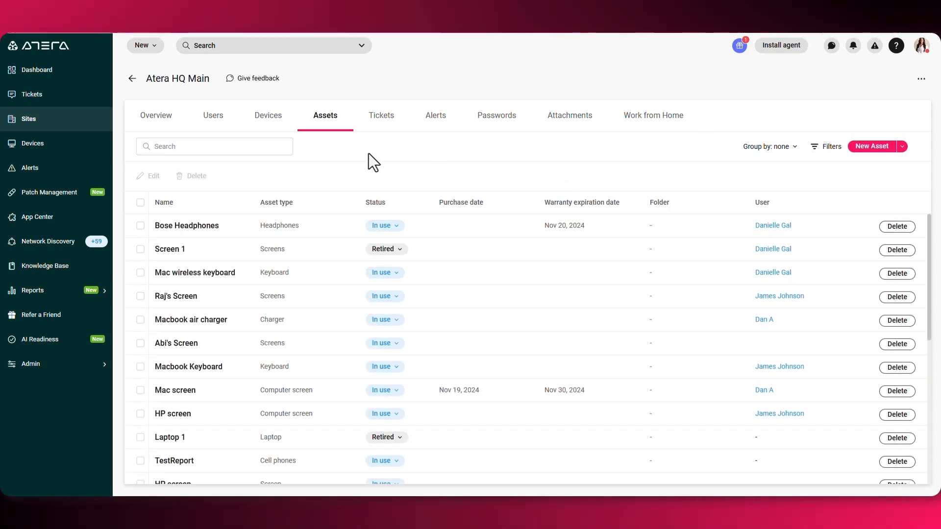
Step: Review the site's tickets, alerts, attachments and Work from Home access
left_click(382, 123)
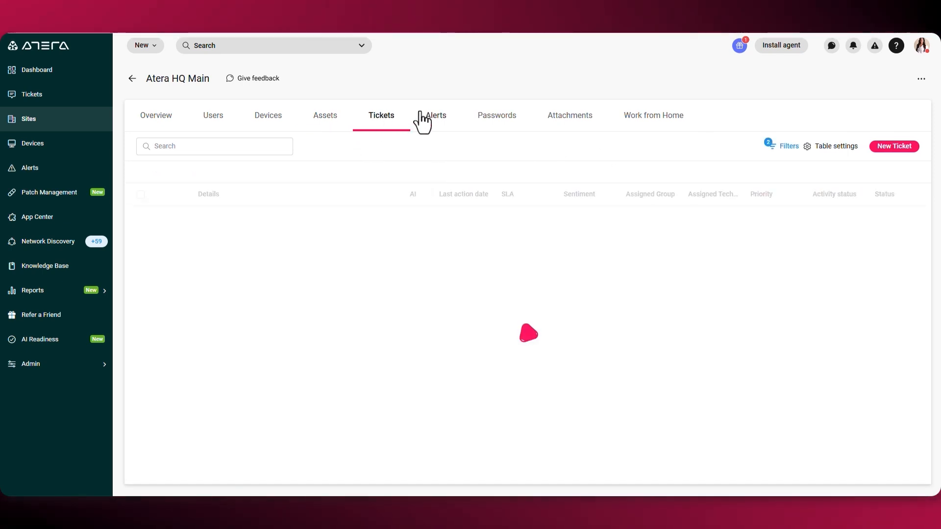
left_click(438, 128)
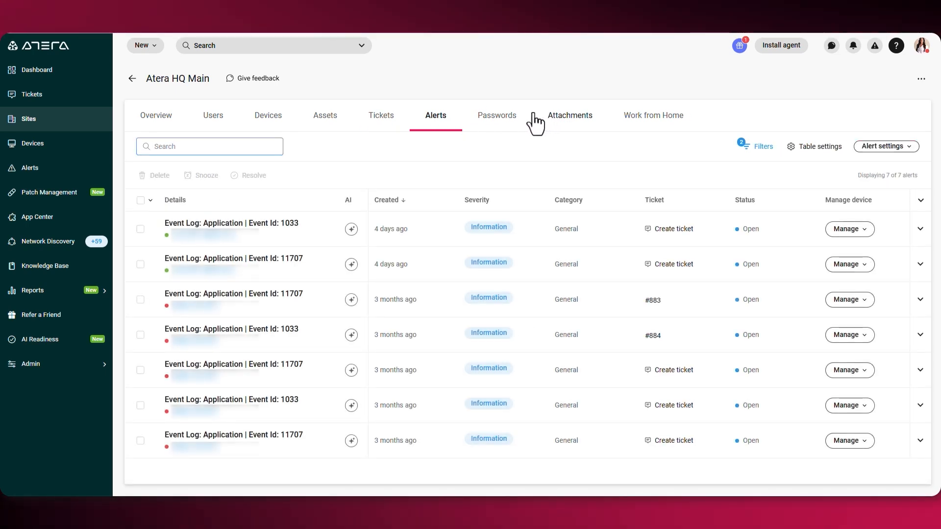
left_click(588, 123)
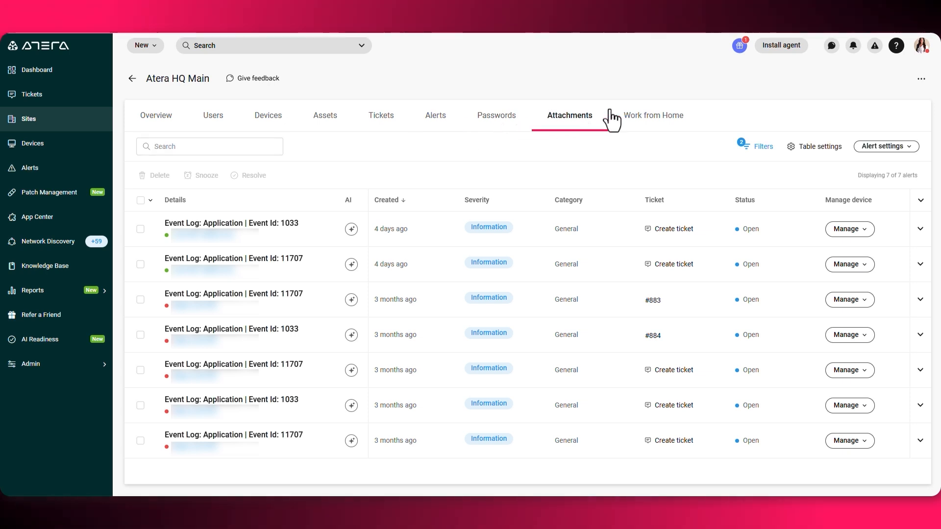
left_click(655, 123)
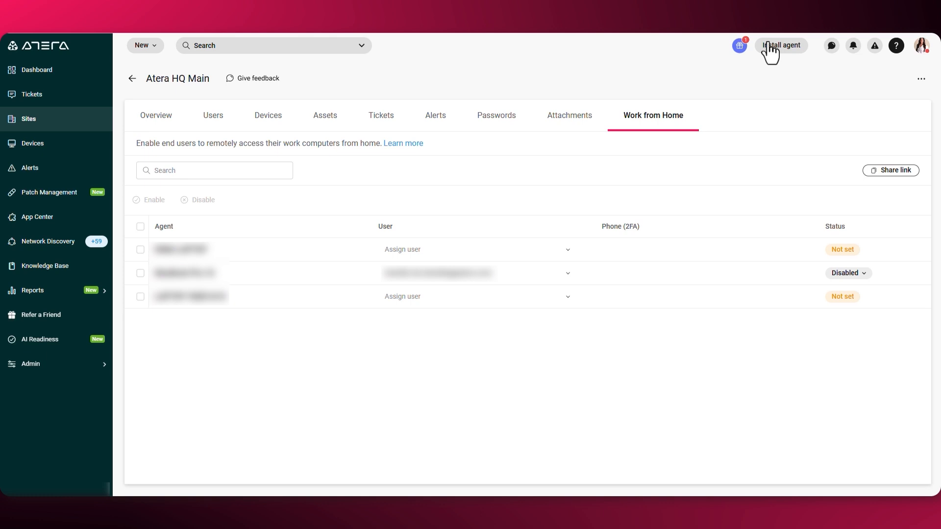
Step: Set up a Windows (.msi) agent installer for the Atera HQ Main site as far as its other install options, and cancel it
left_click(768, 46)
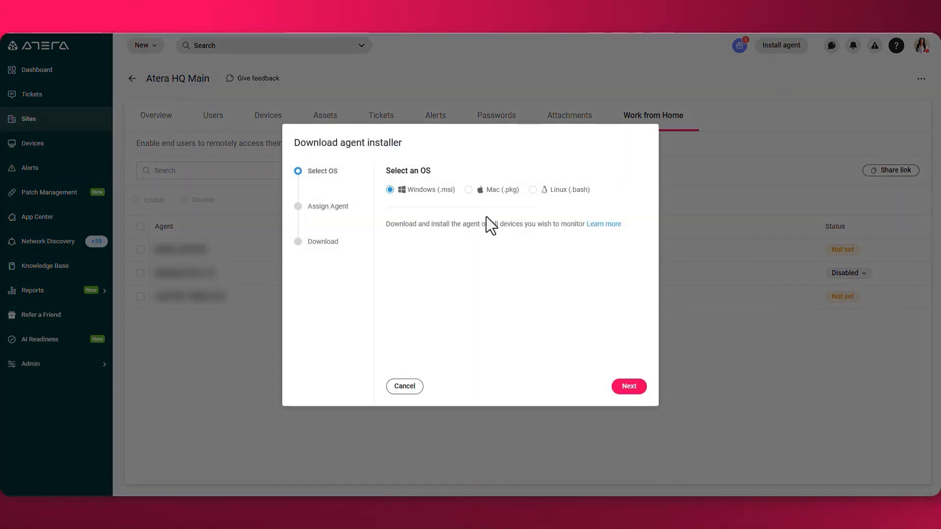
left_click(629, 387)
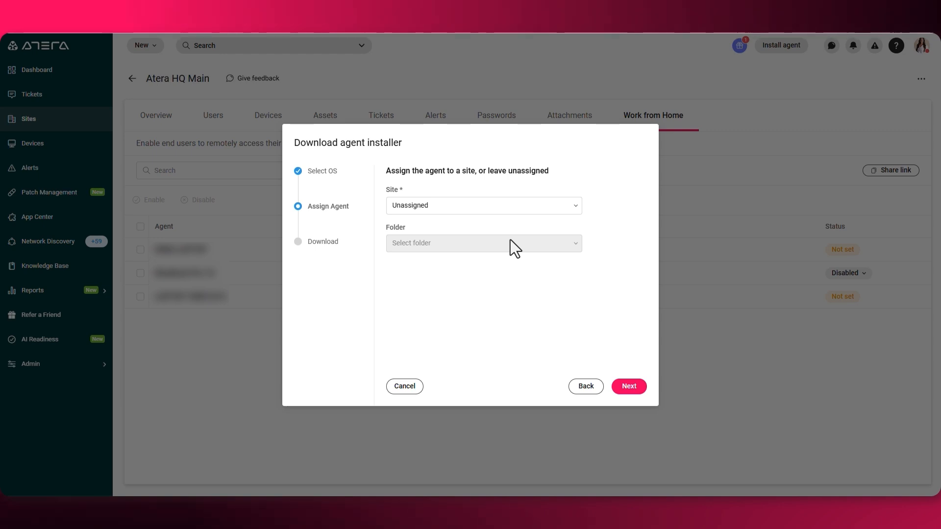
left_click(508, 210)
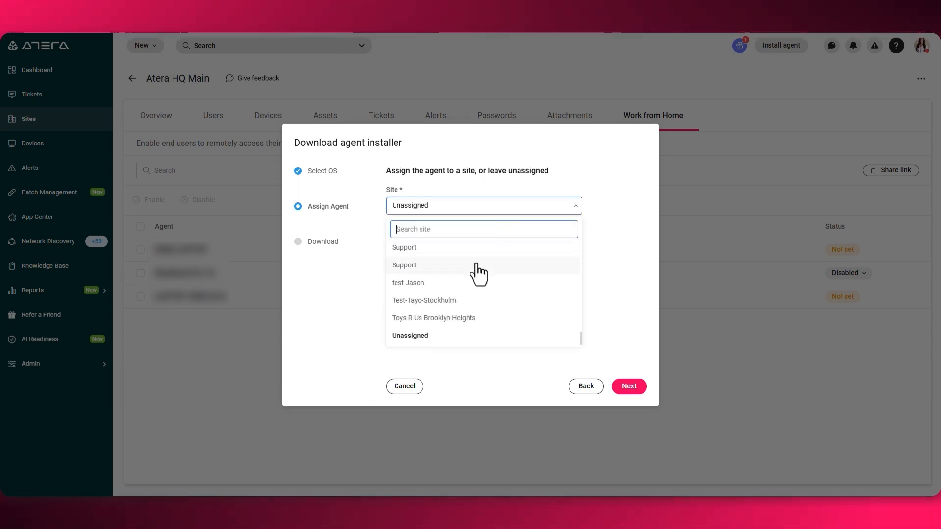
type("hq")
left_click(463, 248)
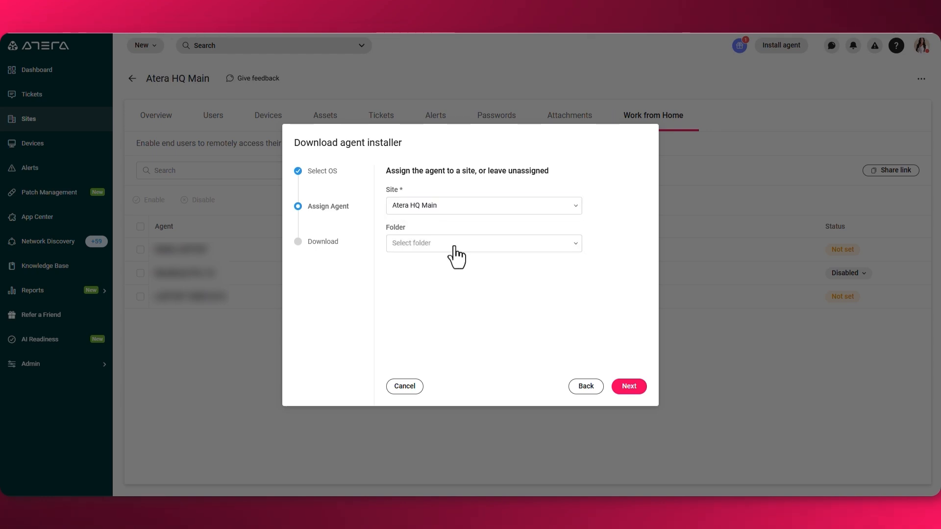
left_click(454, 246)
left_click(405, 342)
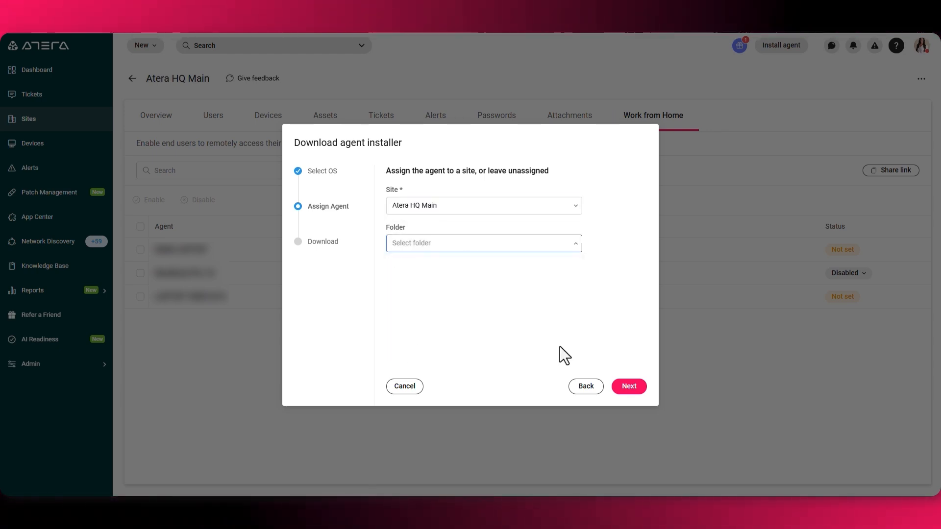
left_click(628, 387)
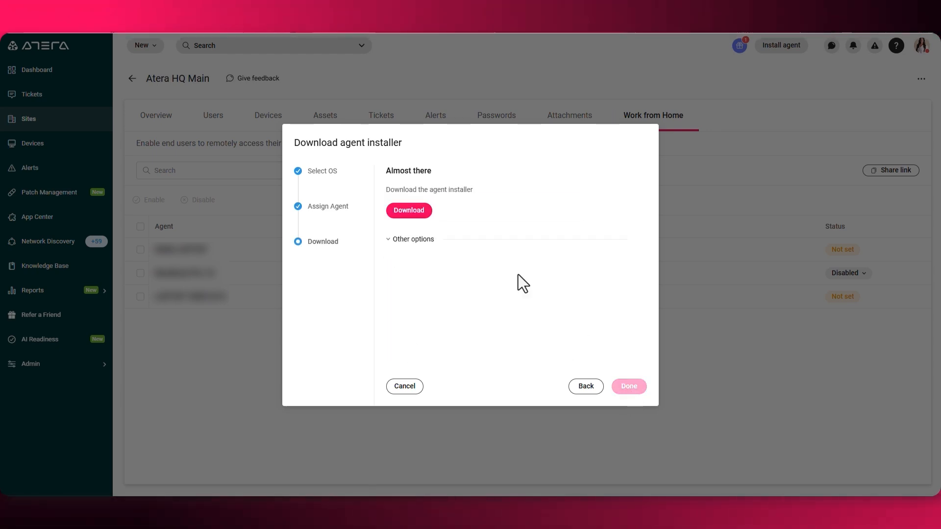
left_click(406, 240)
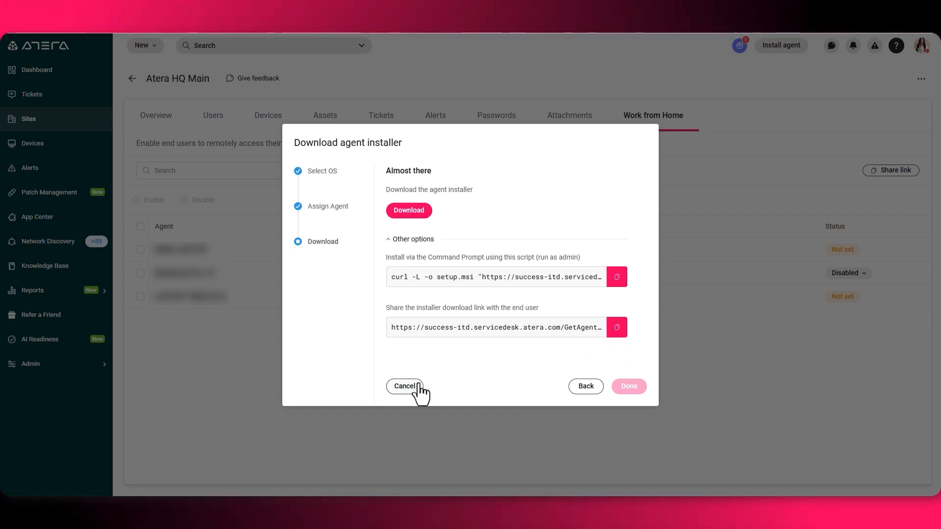
left_click(405, 387)
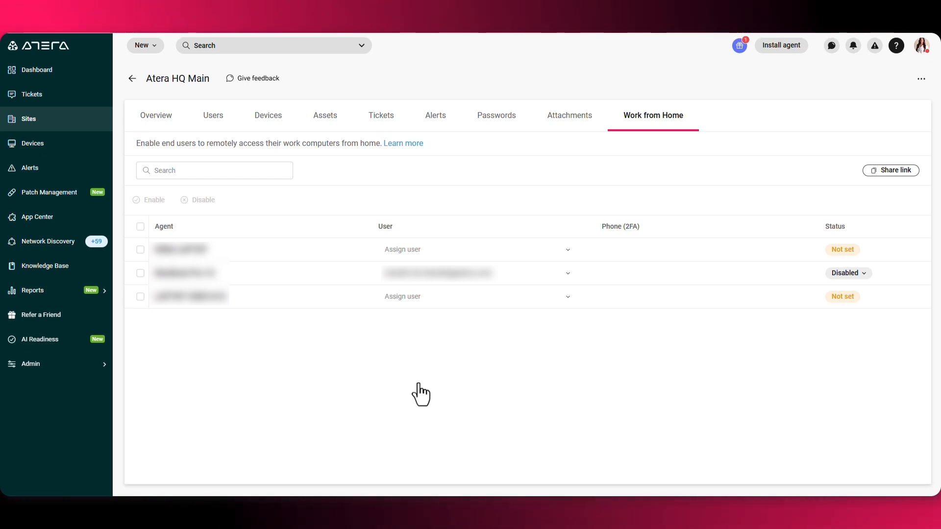
Step: View the Network Discovery overview and open the full list of devices across all sites
left_click(64, 245)
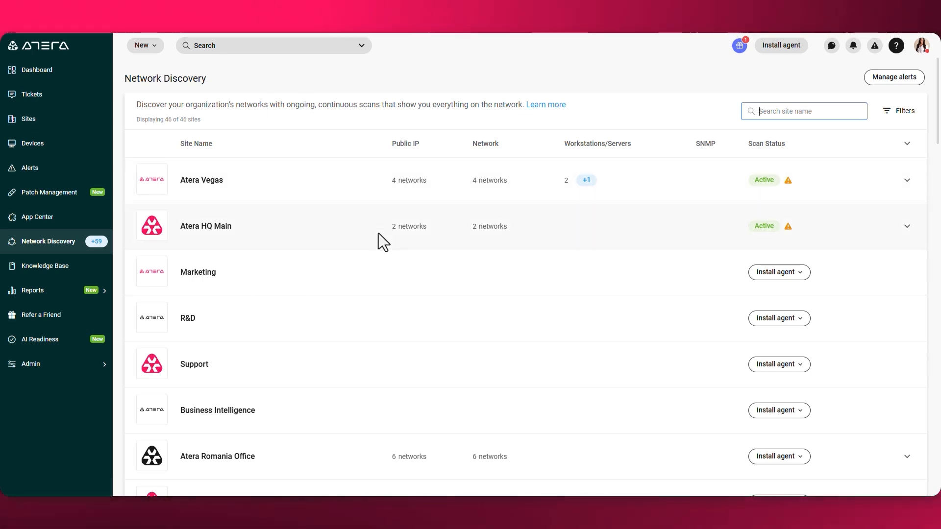
left_click(29, 119)
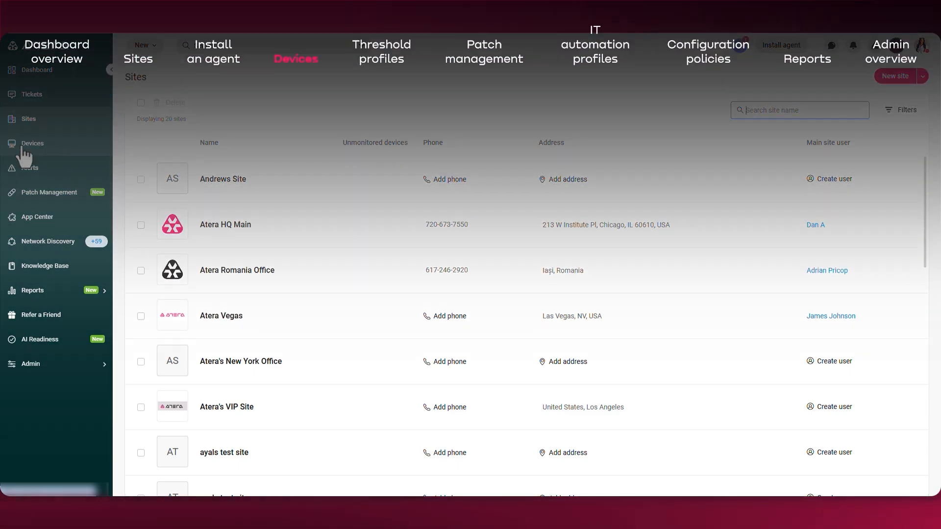
left_click(23, 147)
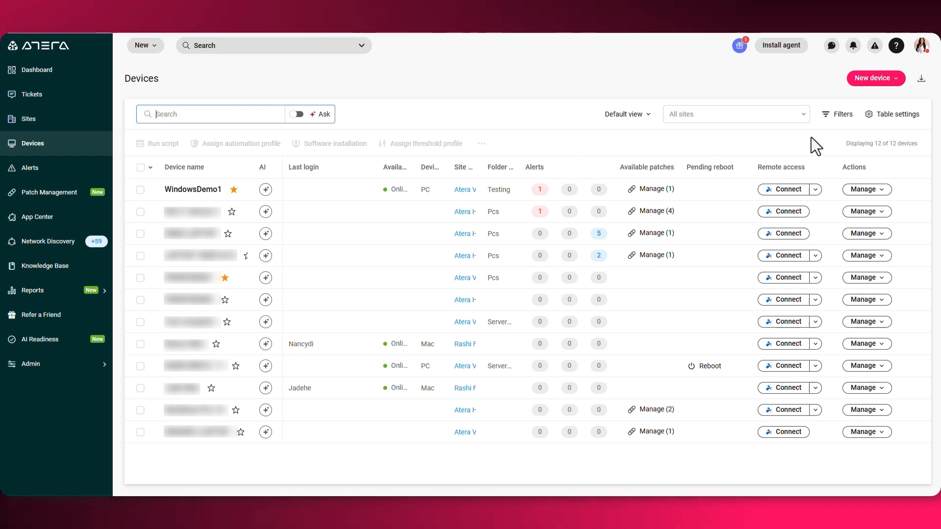
Step: Review the device table's column options and move the Pending reboot column directly after Last login
left_click(887, 115)
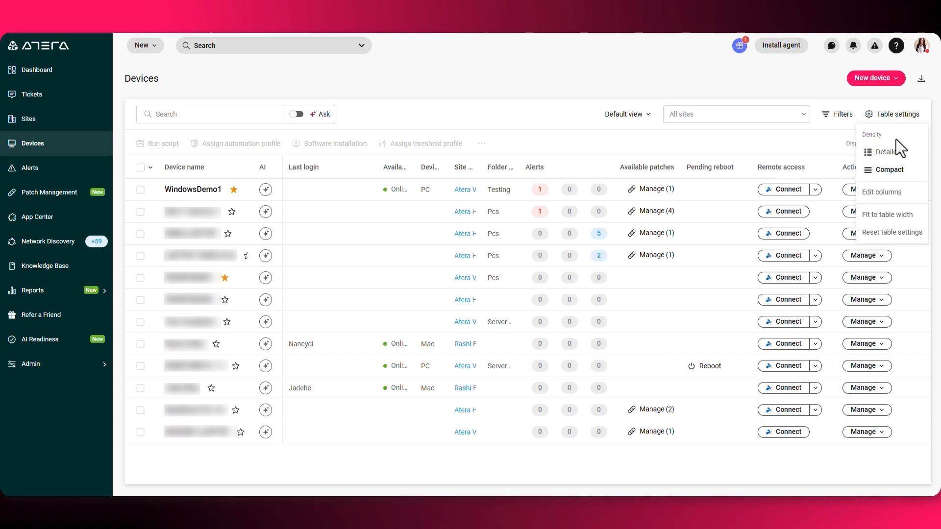
left_click(884, 193)
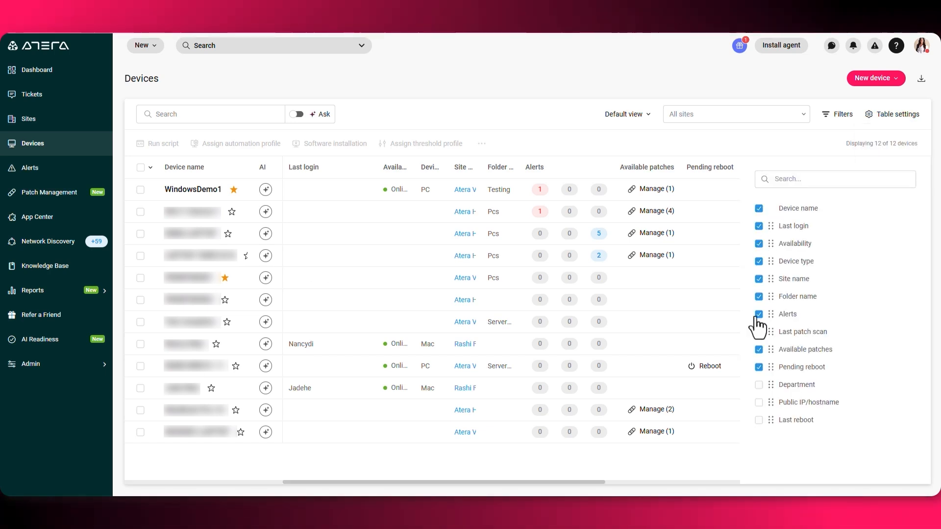
left_click(767, 155)
left_click_drag(723, 172, 292, 172)
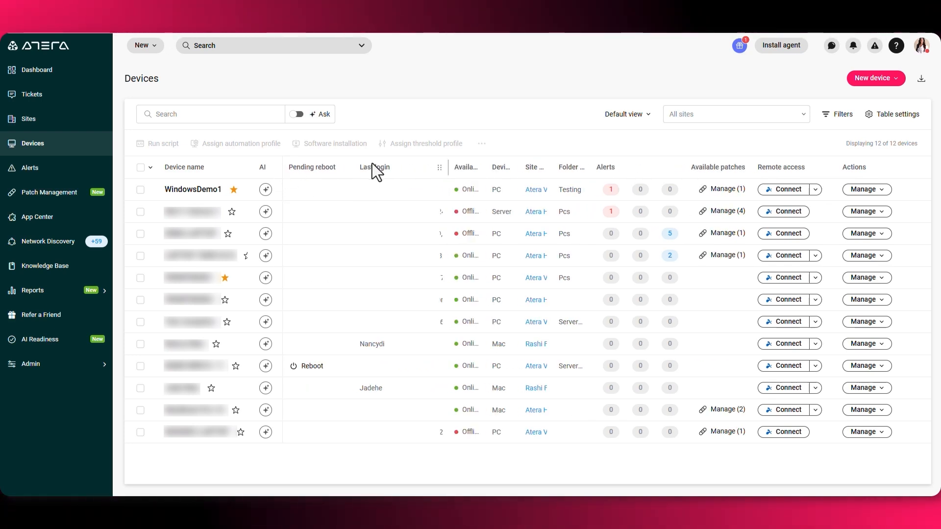
left_click_drag(390, 167, 297, 168)
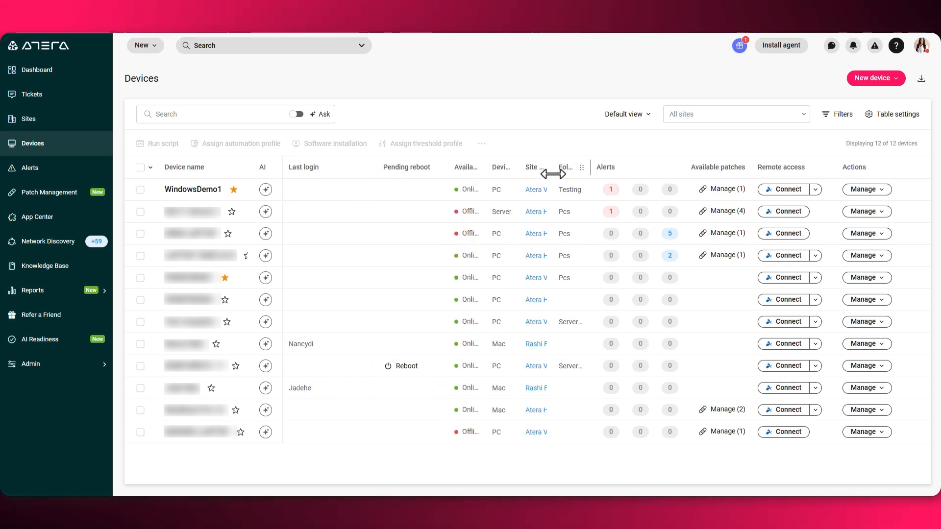
Step: Filter the device list to device type PC with availability Online
left_click(838, 116)
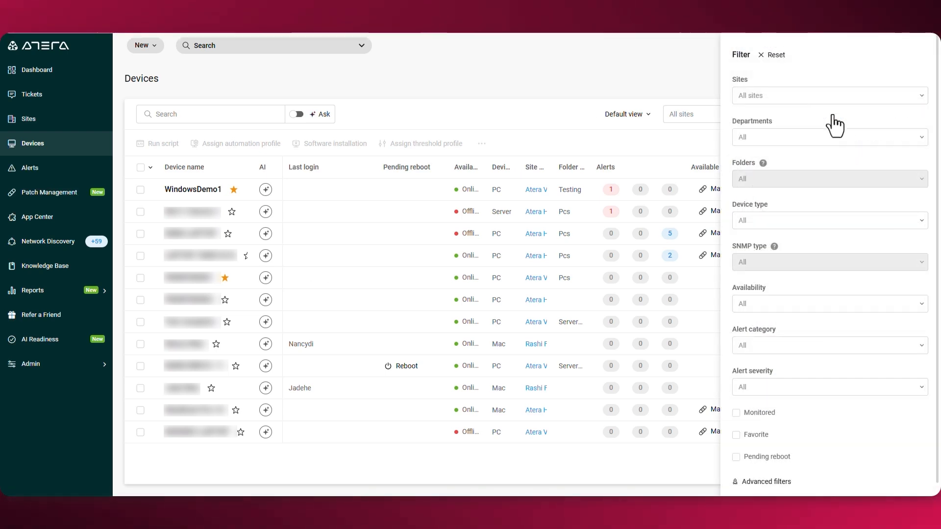
left_click(794, 220)
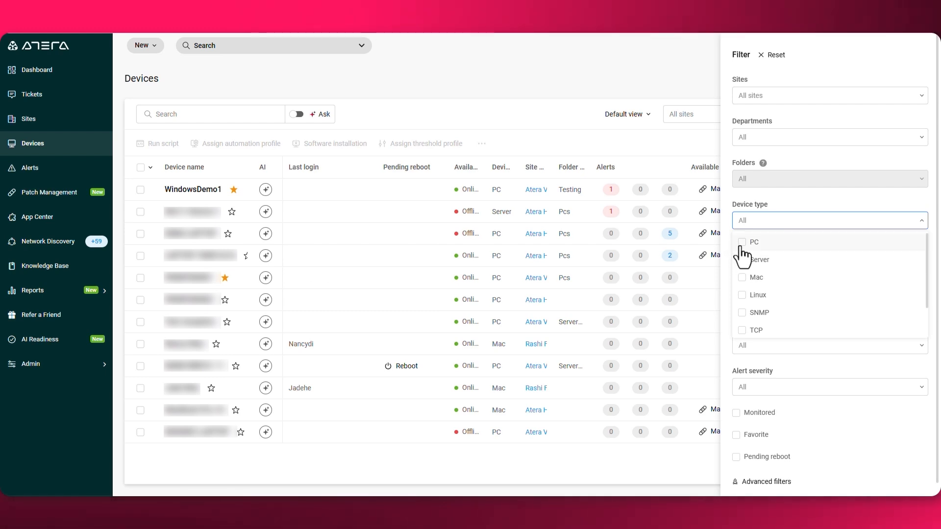
left_click(741, 243)
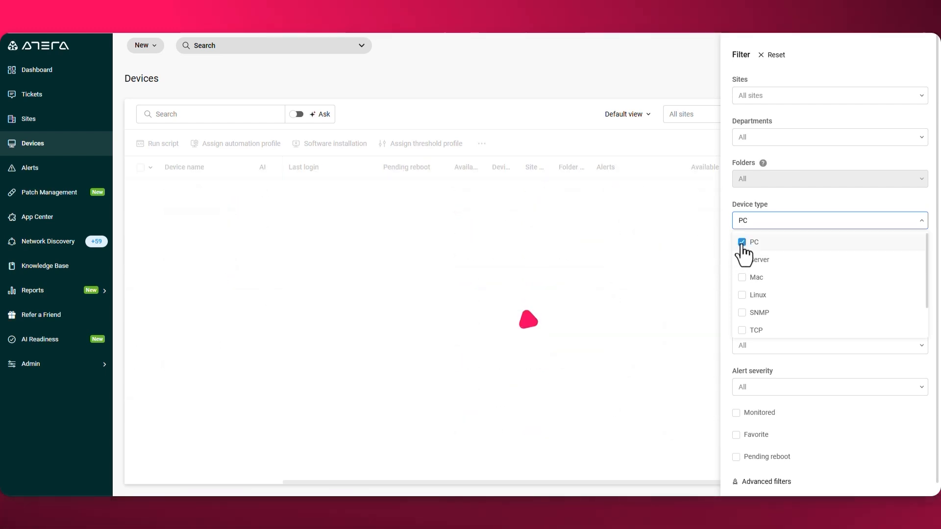
left_click(789, 212)
left_click(788, 306)
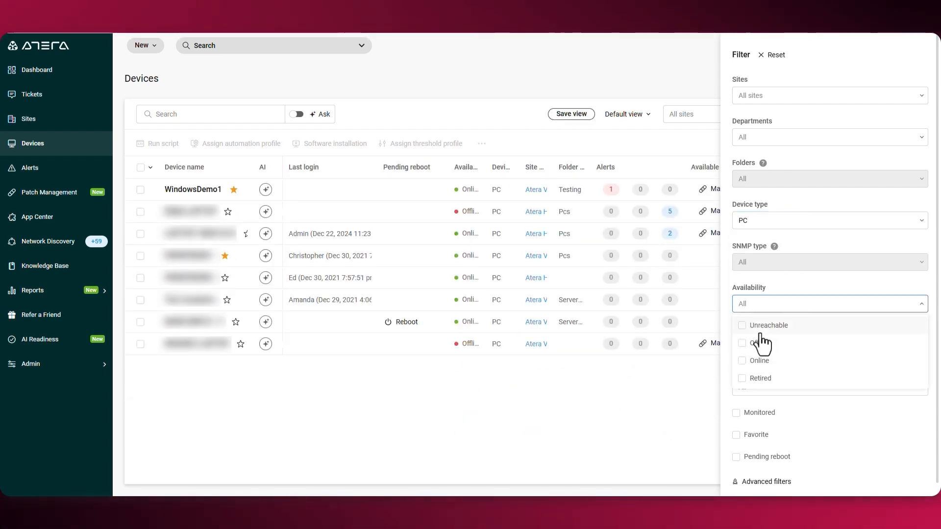
left_click(740, 361)
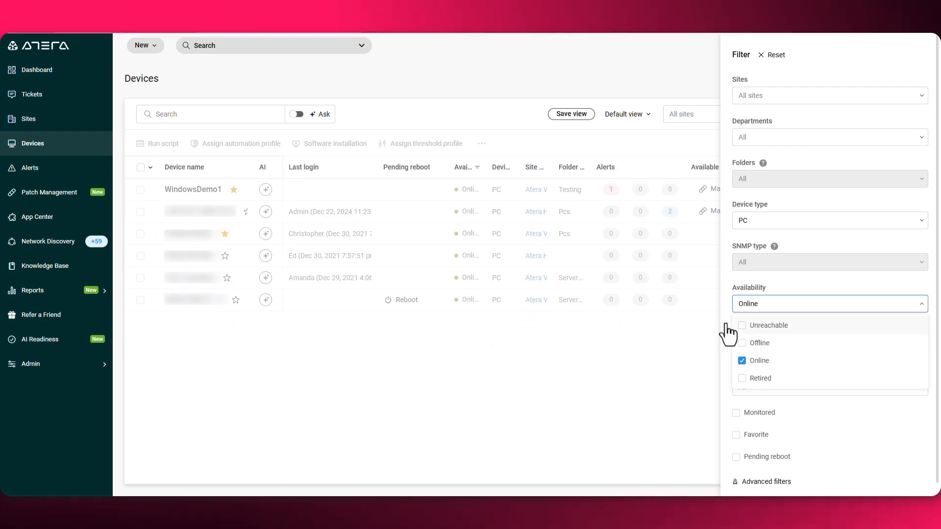
left_click(689, 349)
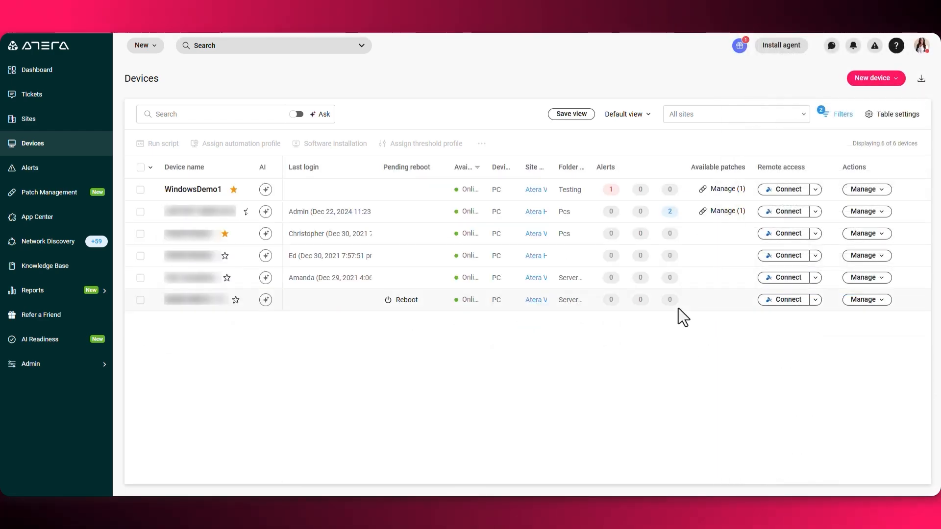
Step: Save the filtered list as a public view named "Online Pcs" and check it in the list of saved views
left_click(569, 115)
left_click(465, 229)
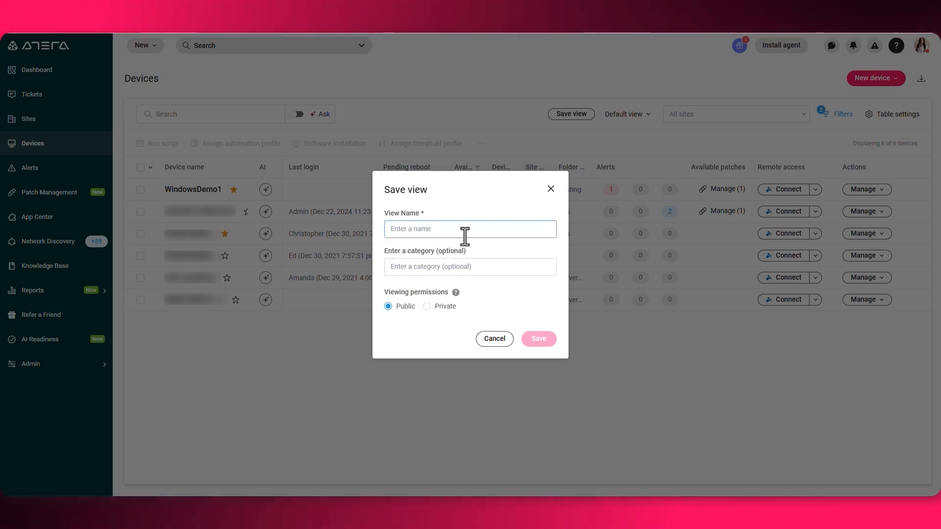
type("Online Pcs")
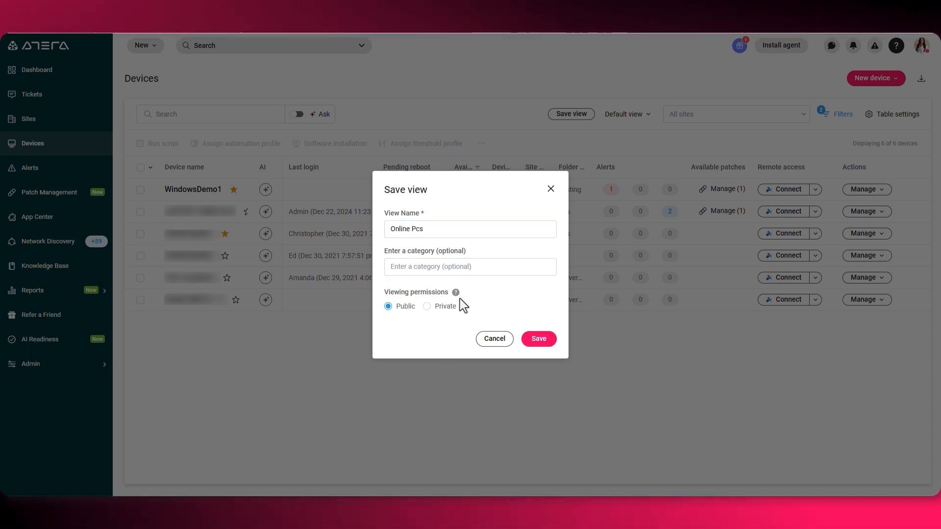
left_click_drag(380, 289, 383, 304)
left_click(387, 304)
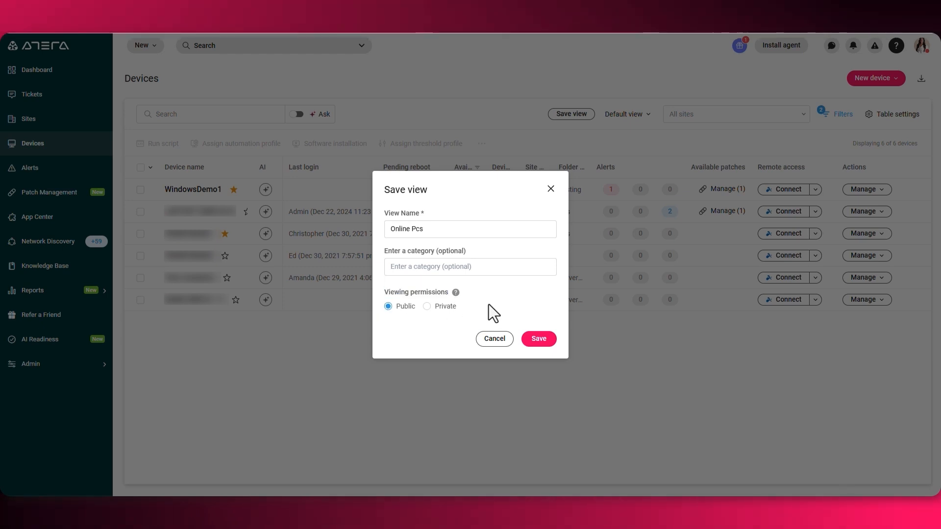
left_click(539, 339)
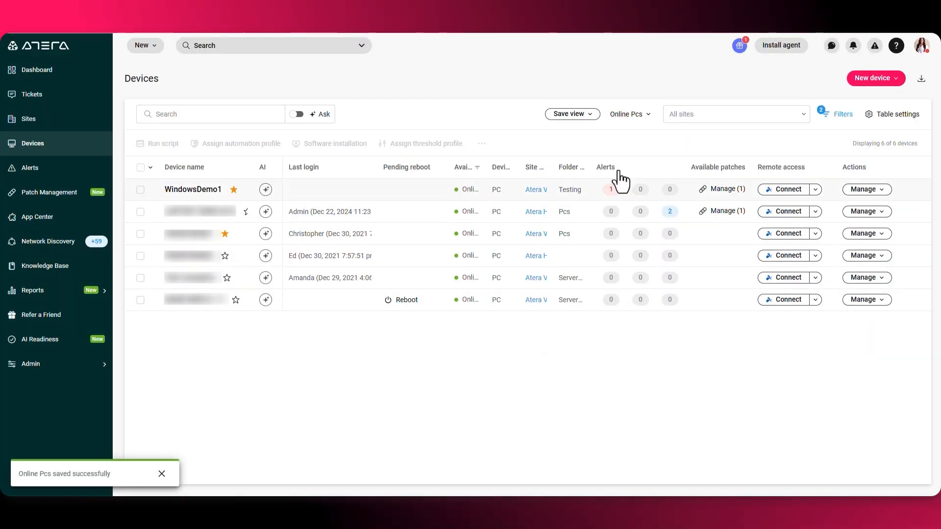
left_click(627, 115)
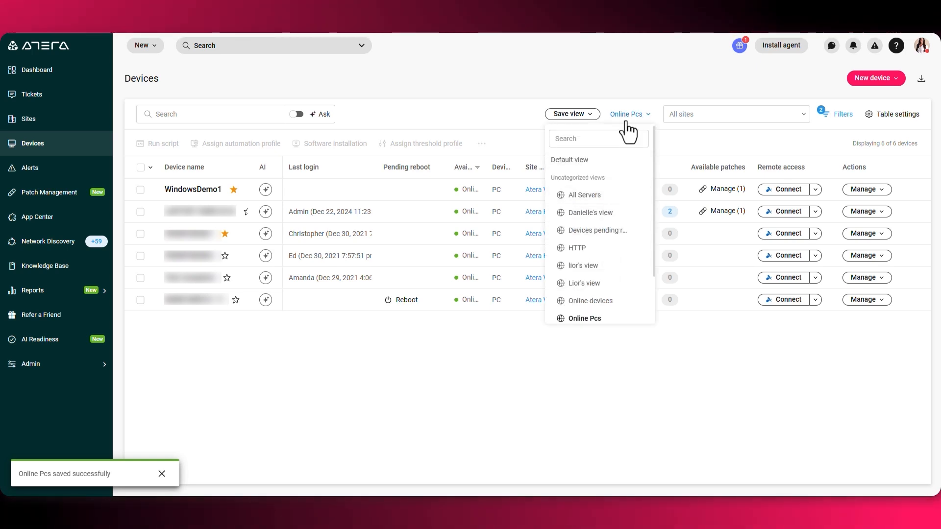
left_click(637, 115)
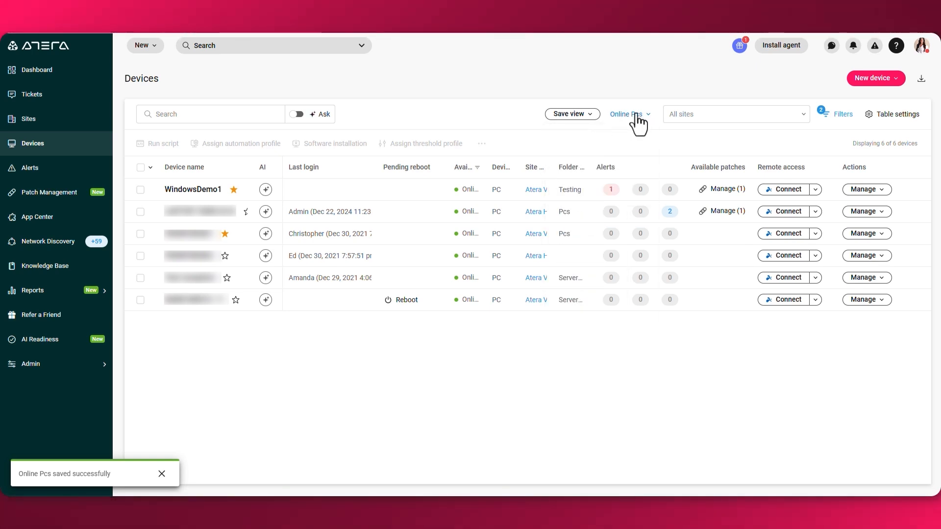
Step: Apply an advanced filter for devices whose installed software contains 3CDaemon
left_click(843, 115)
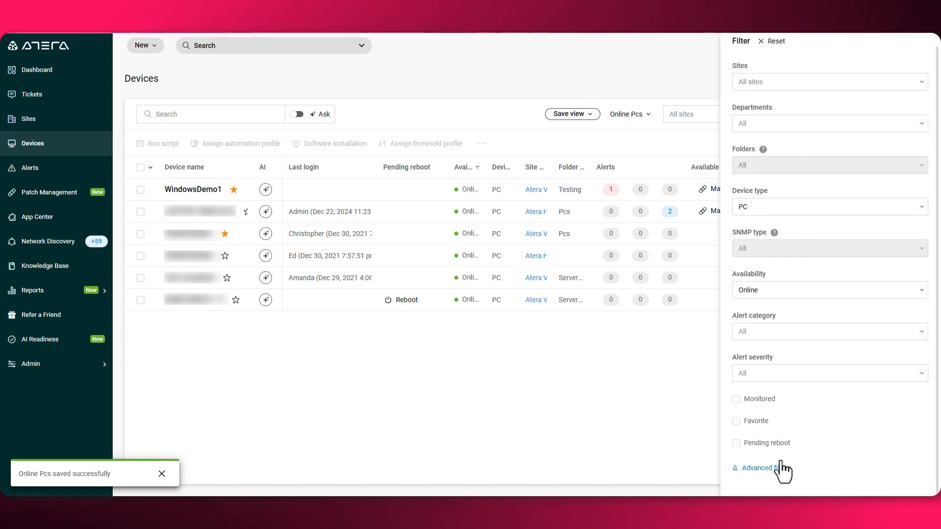
left_click(756, 467)
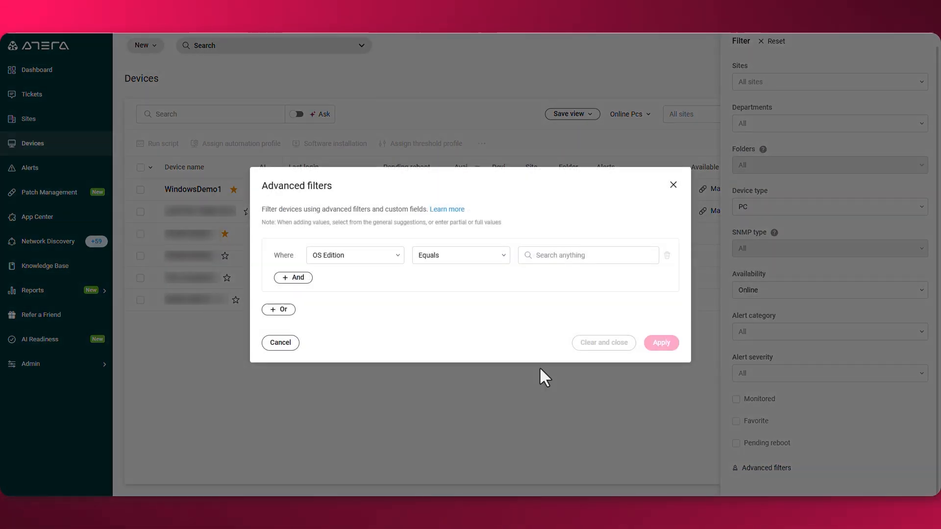
left_click(378, 261)
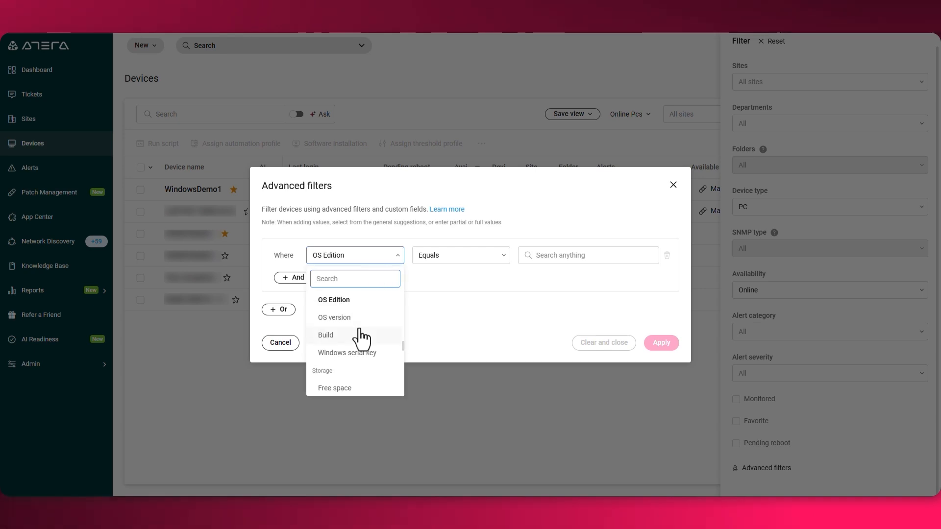
scroll(363, 337, "up", 2)
scroll(363, 337, "up", 2)
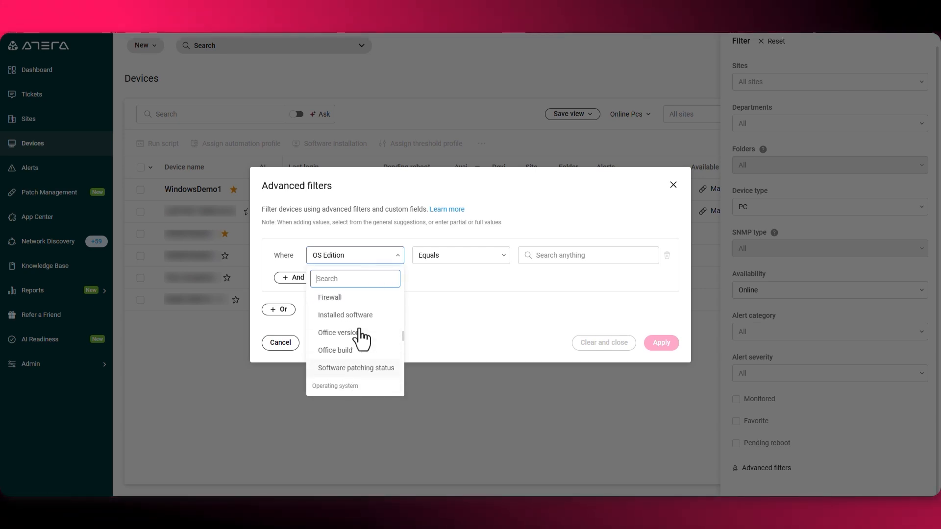
left_click(370, 324)
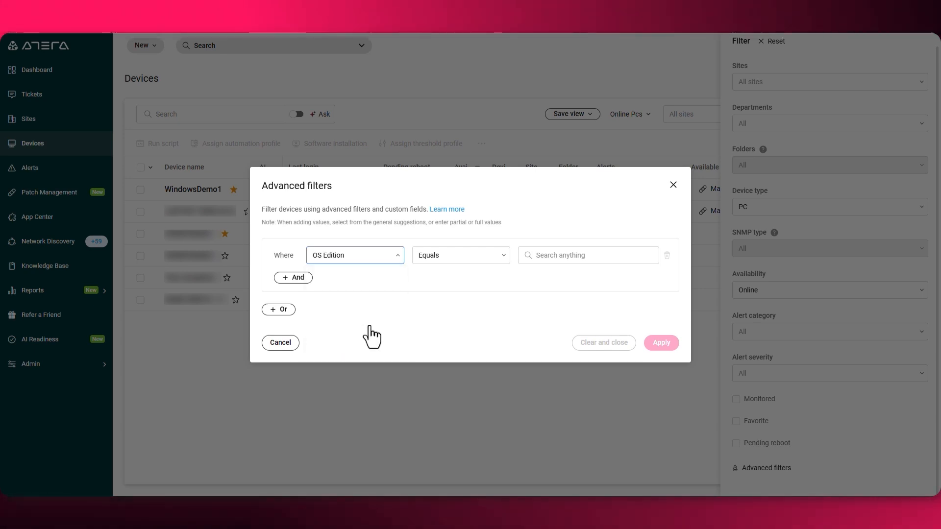
left_click(465, 247)
left_click(461, 299)
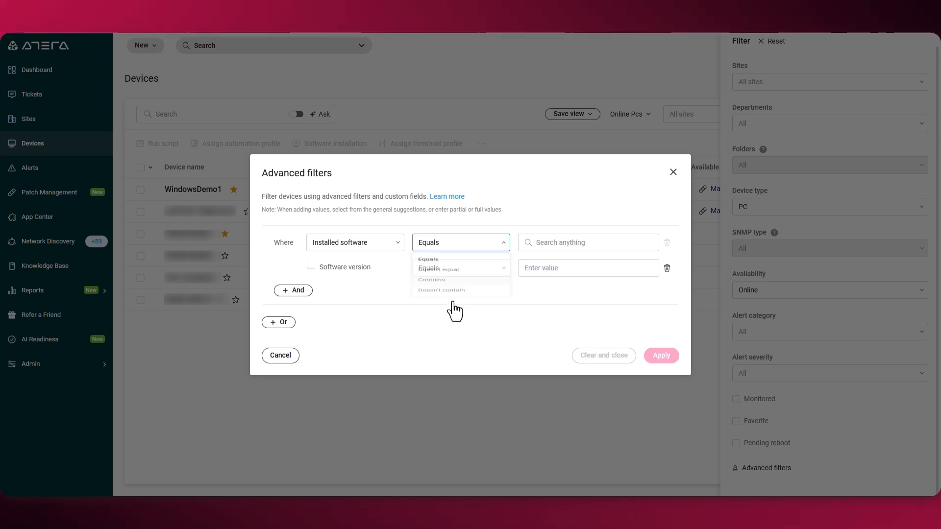
left_click(544, 243)
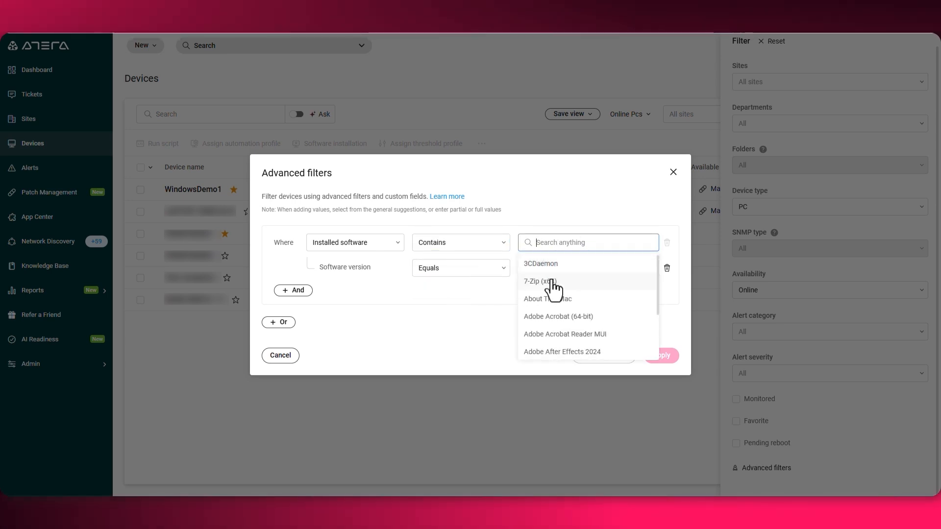
left_click(540, 265)
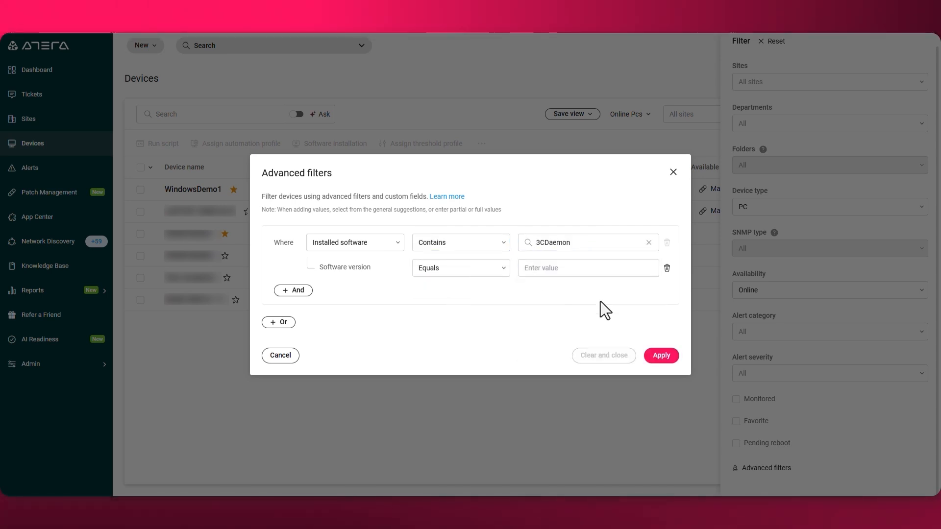
left_click(660, 352)
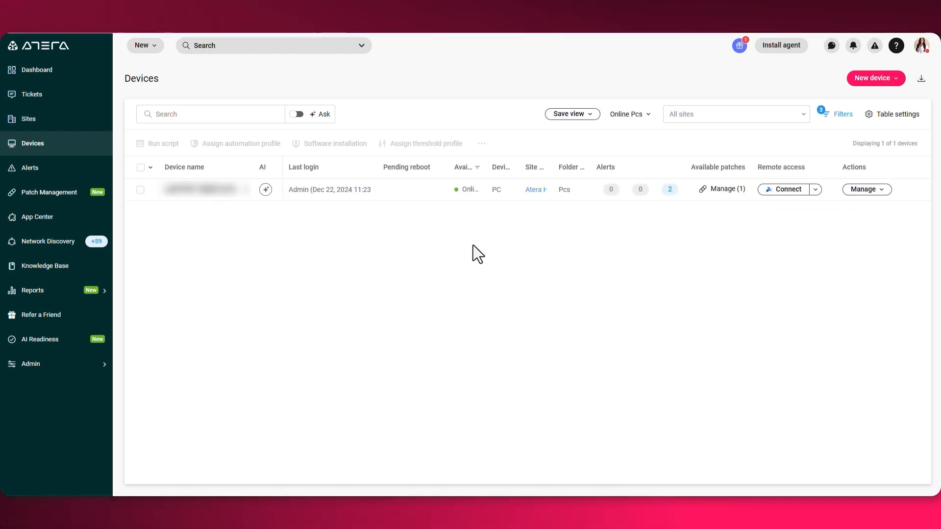
Step: Review the criteria available for advanced filters without changing the condition, and reset all device filters
double_click(833, 117)
left_click(755, 482)
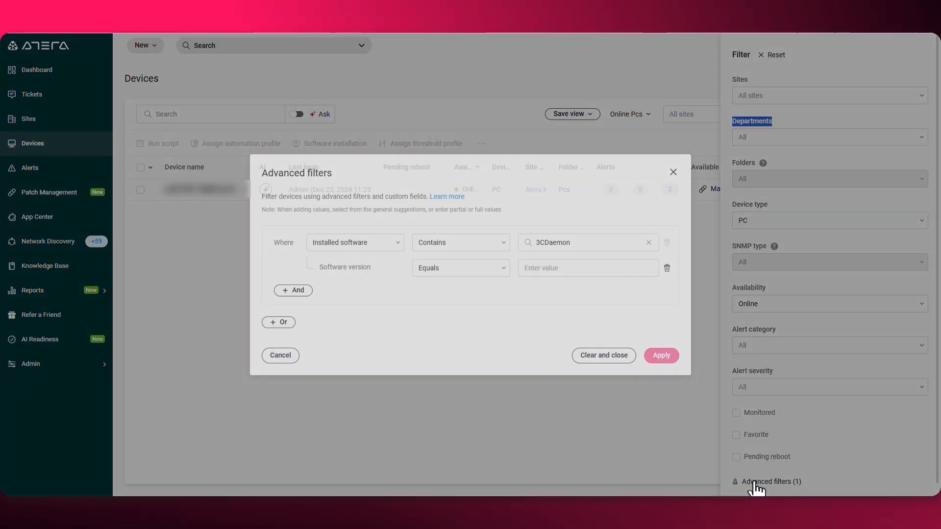
left_click(380, 243)
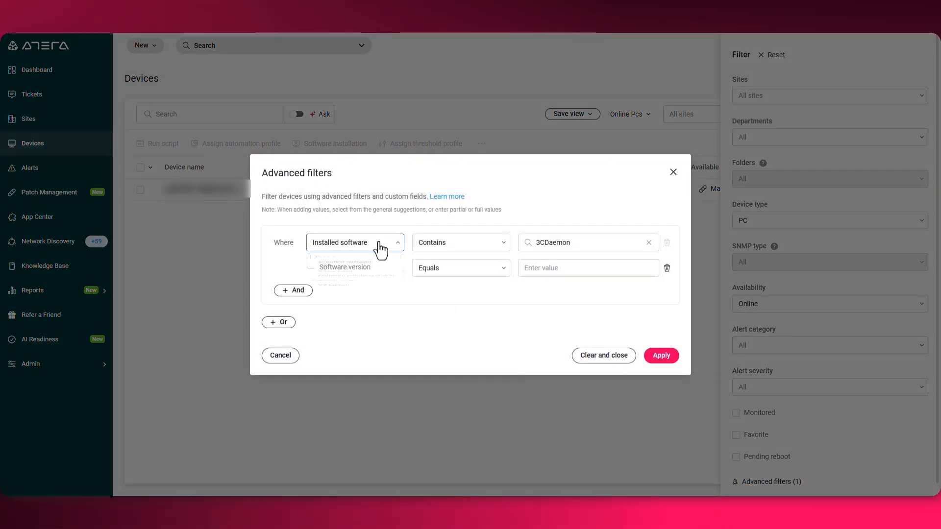
scroll(368, 317, "up", 5)
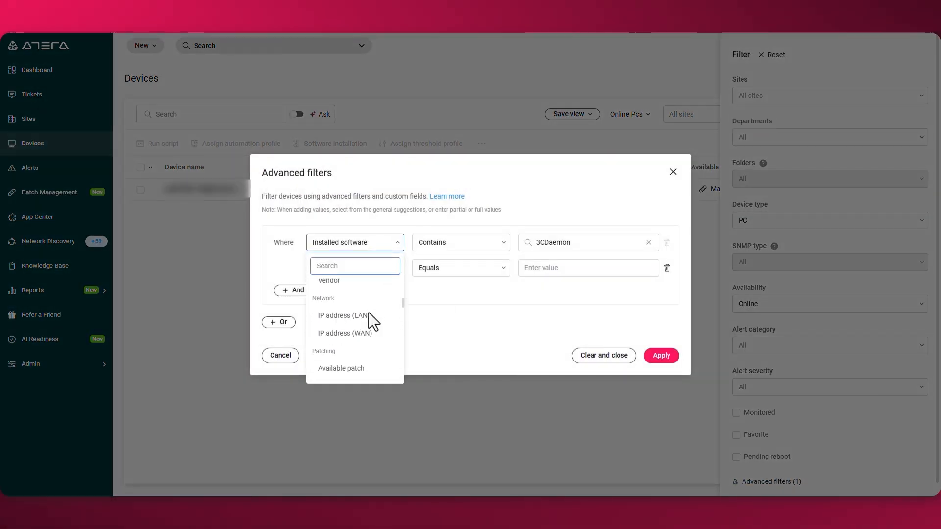
scroll(366, 338, "up", 5)
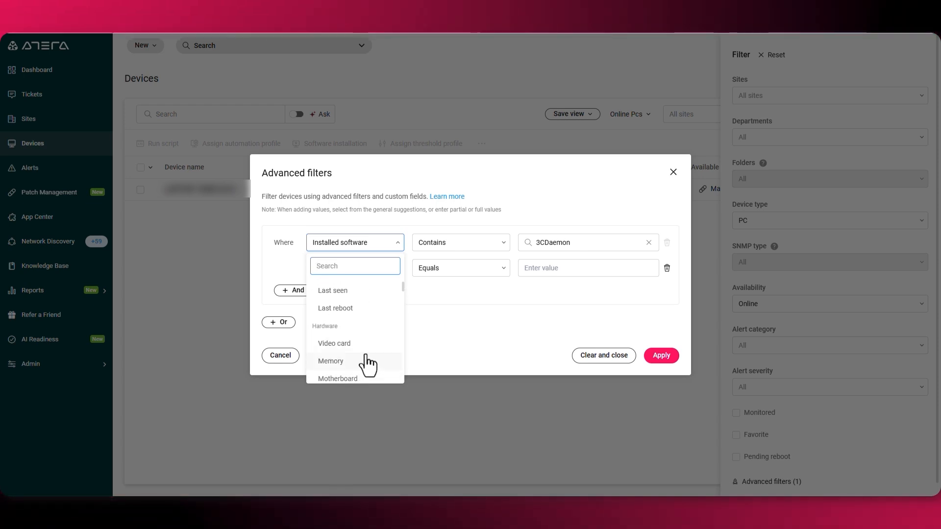
left_click(431, 331)
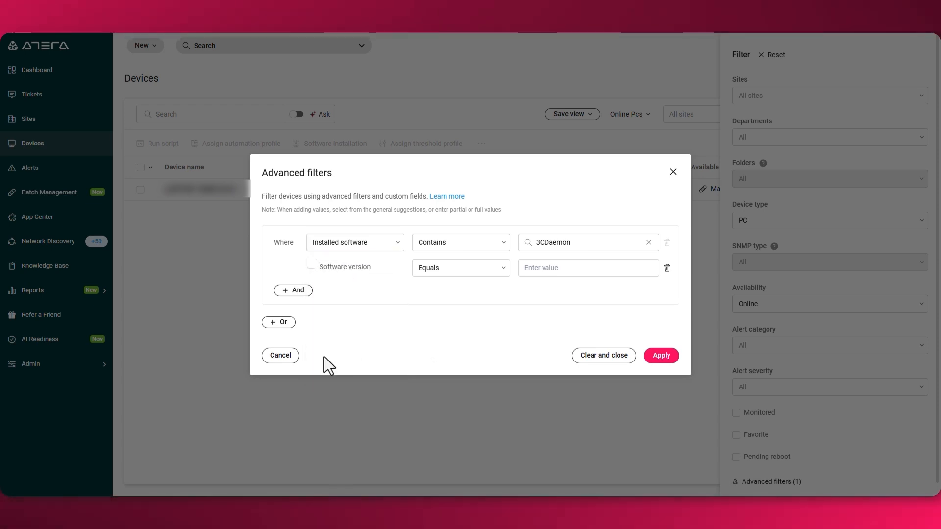
left_click(284, 362)
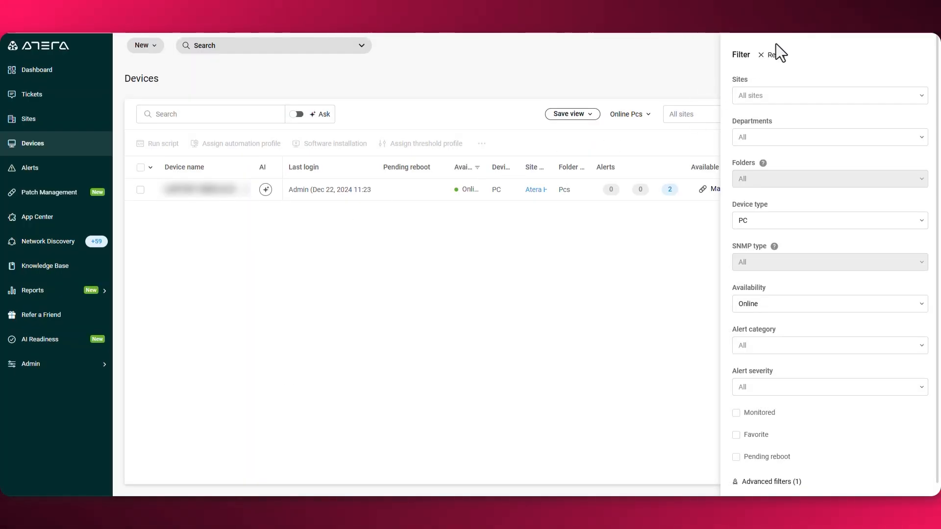
left_click(772, 58)
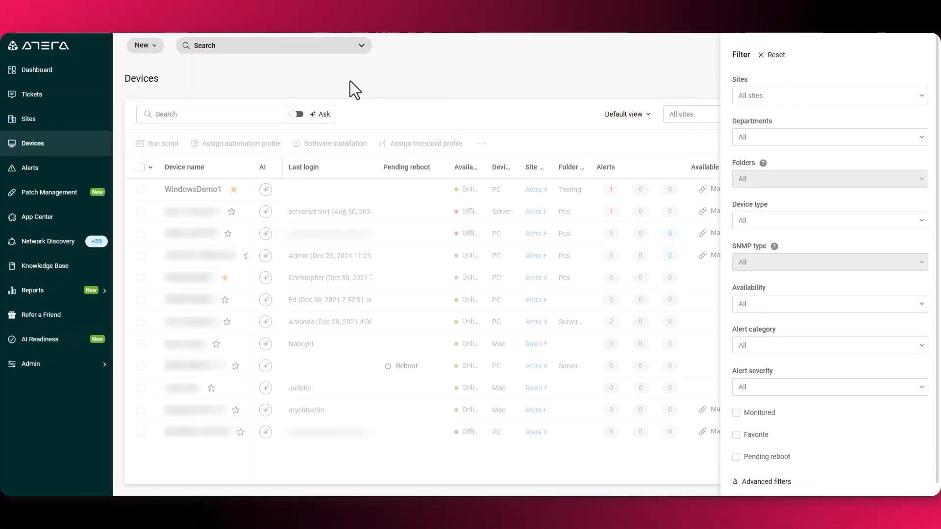
Step: Turn on AI search for the device list and search for "devices with less than 5g"
left_click(282, 112)
left_click(298, 115)
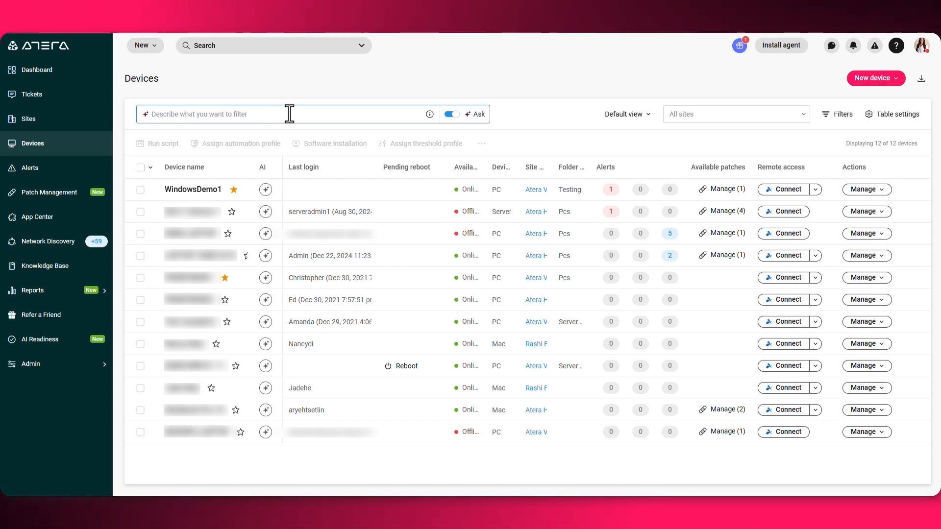
type("dev")
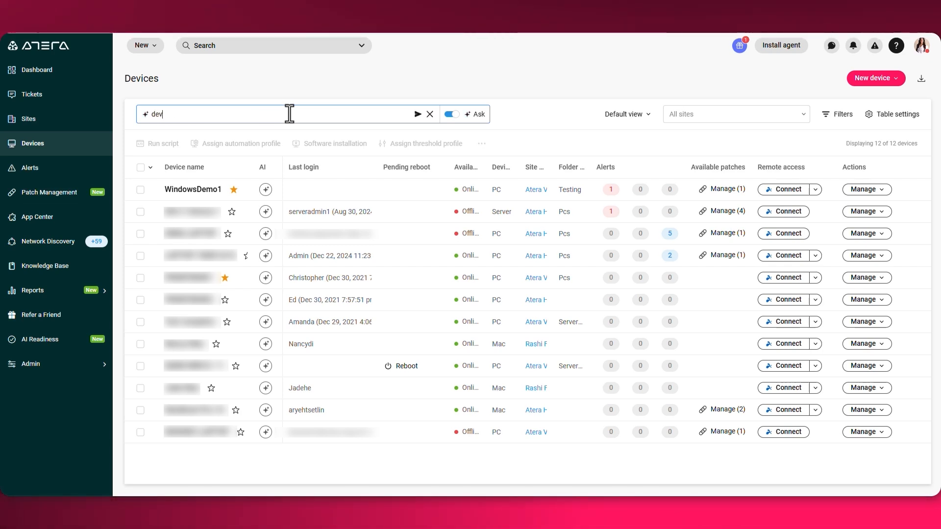
type("ices with less than ")
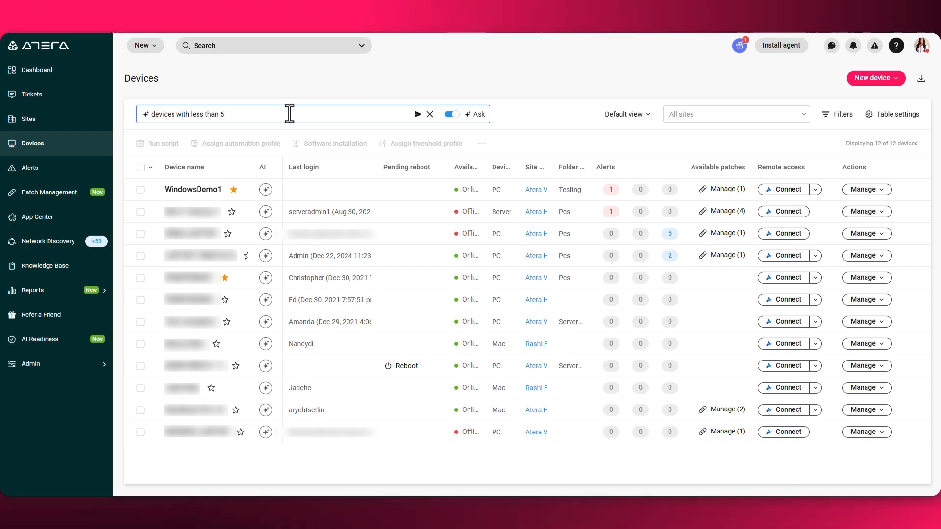
type("5g")
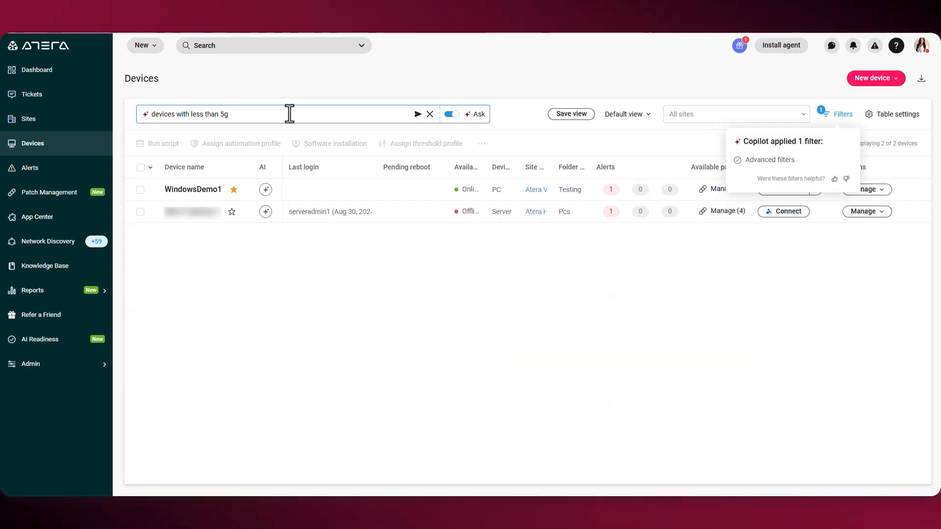
Step: Inspect the advanced filter condition that the AI search applied, leaving it as it is
left_click(843, 117)
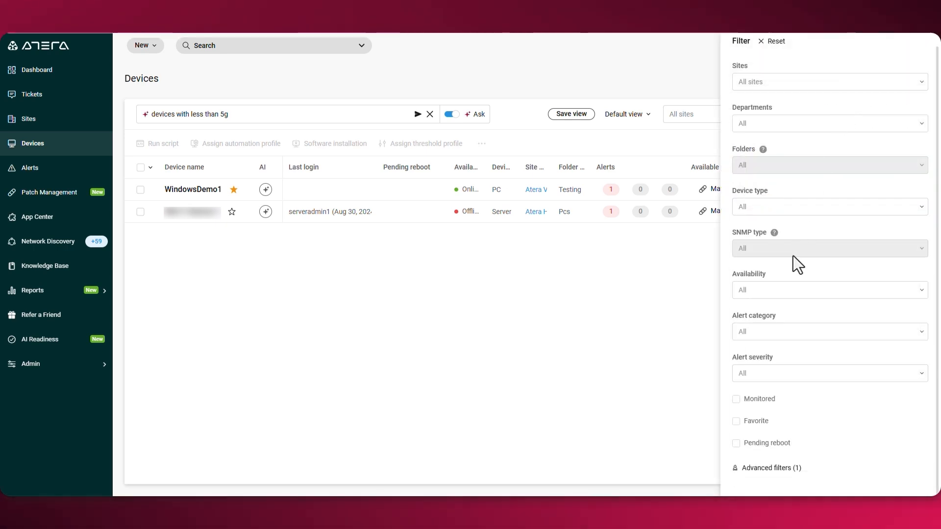
left_click(750, 470)
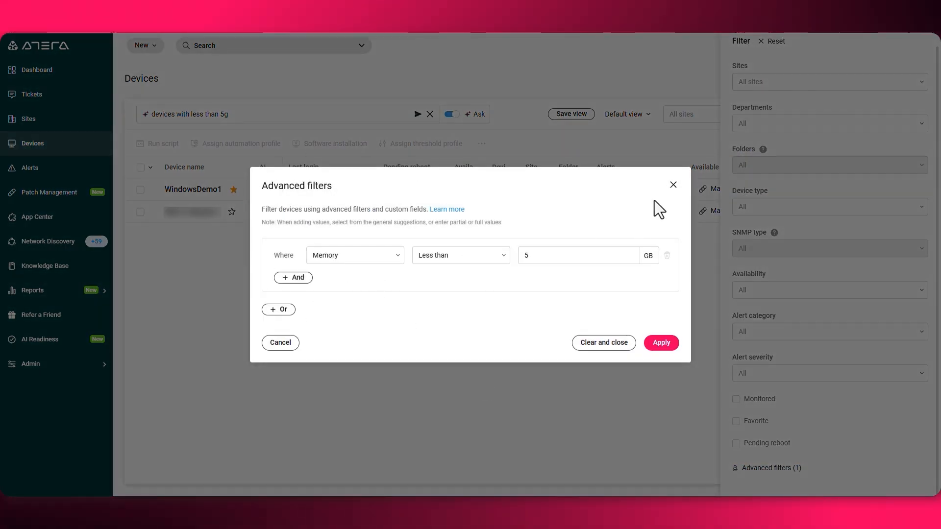
left_click(673, 186)
left_click(598, 301)
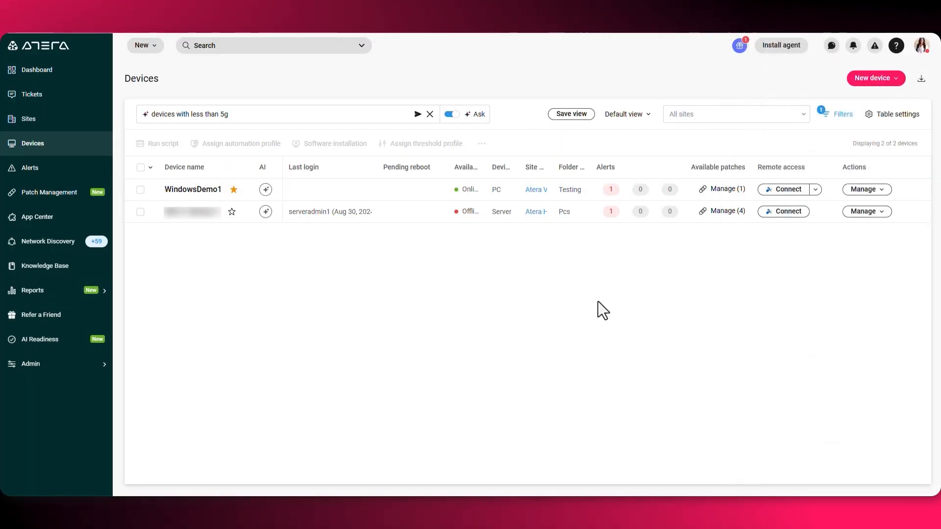
Step: Reset all device filters and return to the full device list
left_click(831, 117)
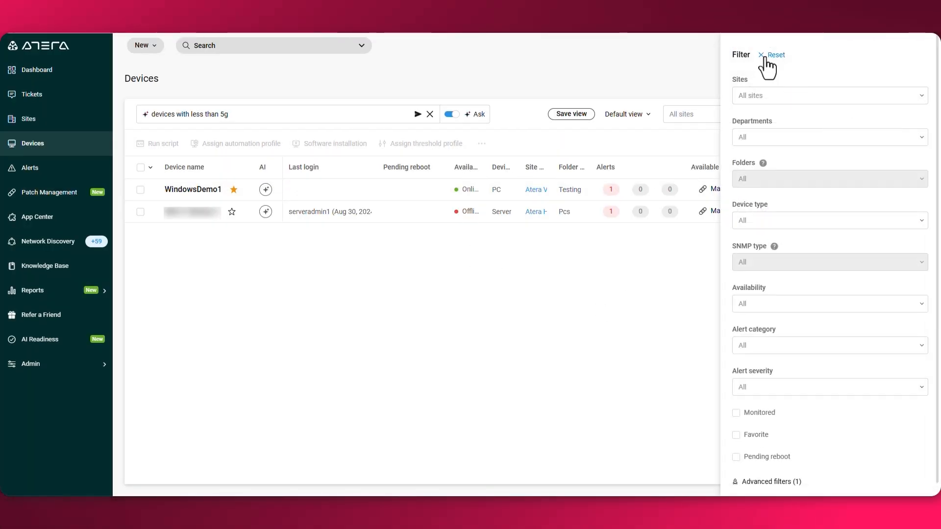
left_click(775, 55)
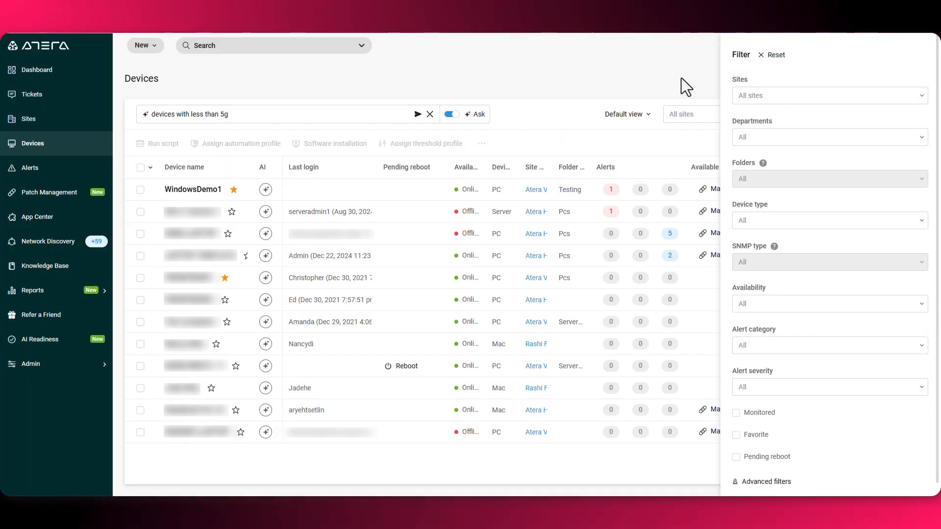
left_click(681, 78)
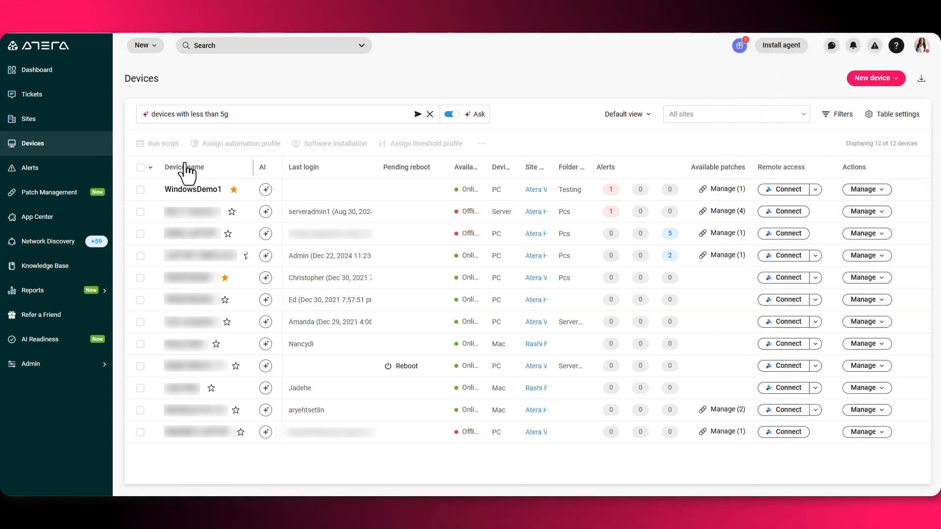
Step: Select all devices to view the available bulk actions, and clear the selection again
left_click(141, 168)
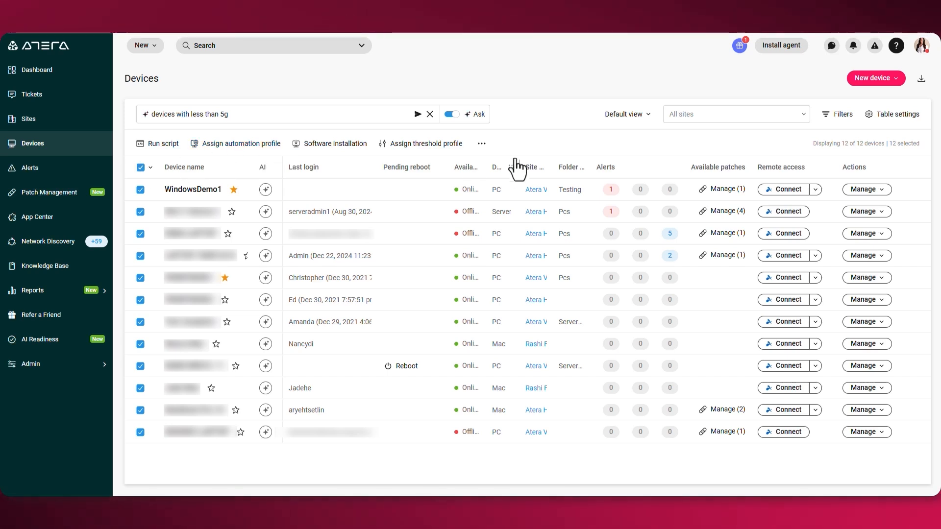
left_click(141, 168)
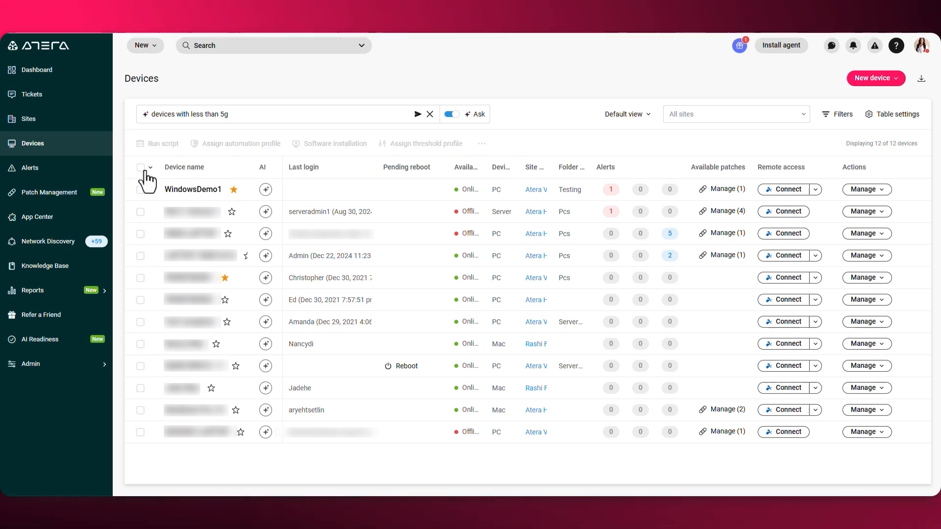
Step: Review the management actions for WindowsDemo1, opening its PowerShell console and closing it again
left_click(882, 189)
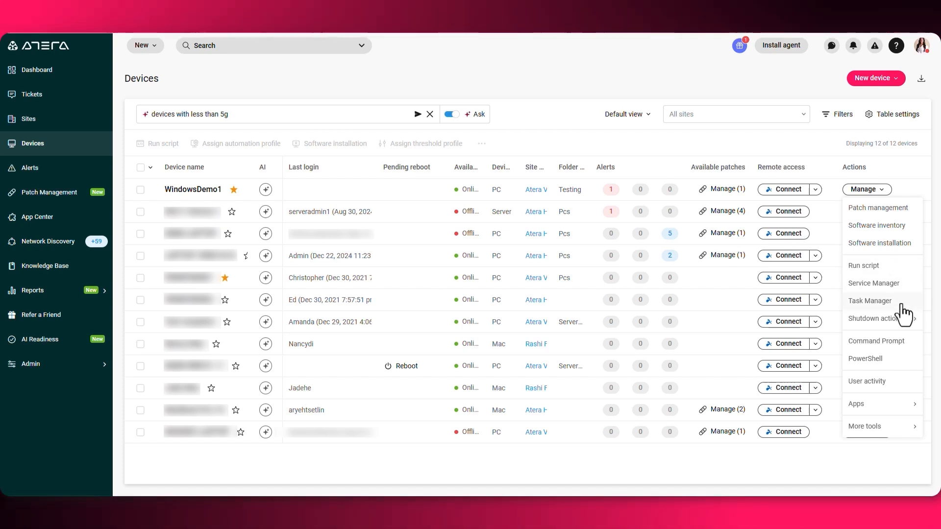
mouse_move(902, 317)
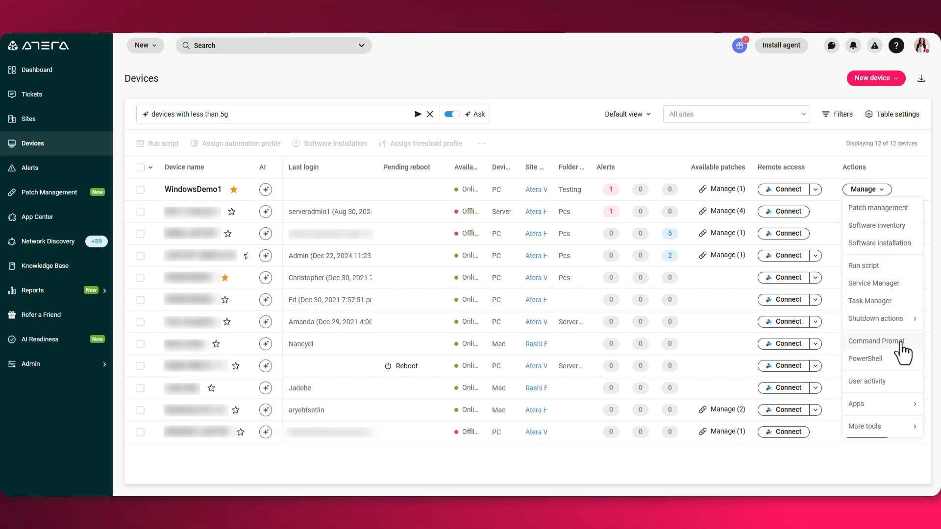
left_click(876, 361)
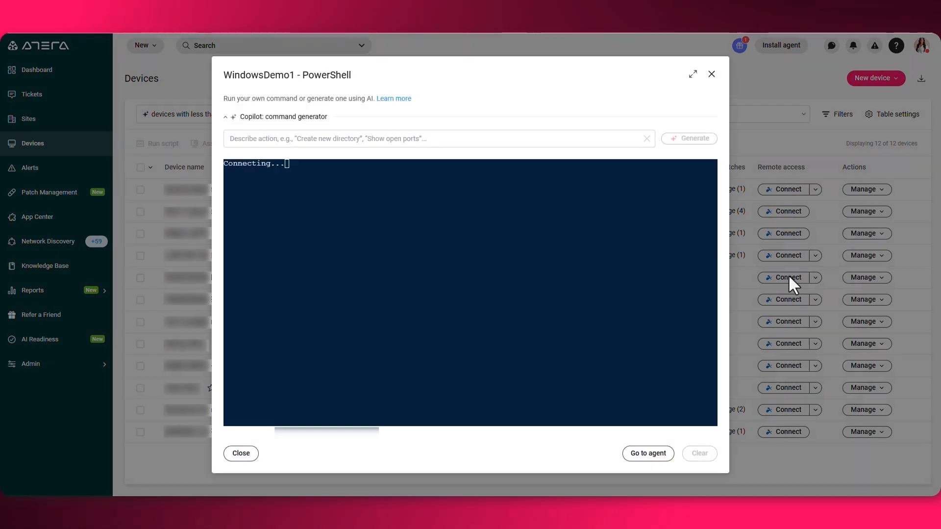
left_click(711, 76)
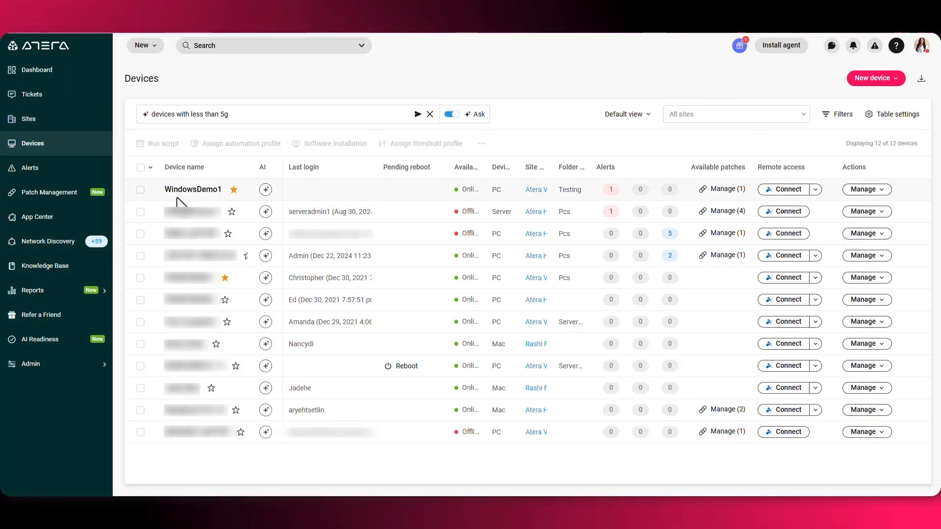
Step: Open the WindowsDemo1 device page and view its site, folder and user relations without editing them
left_click(196, 198)
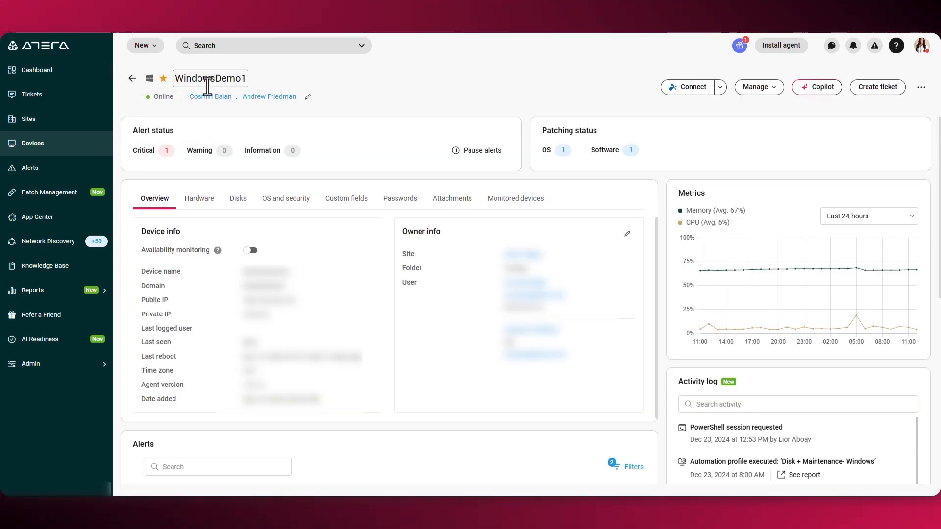
left_click(308, 97)
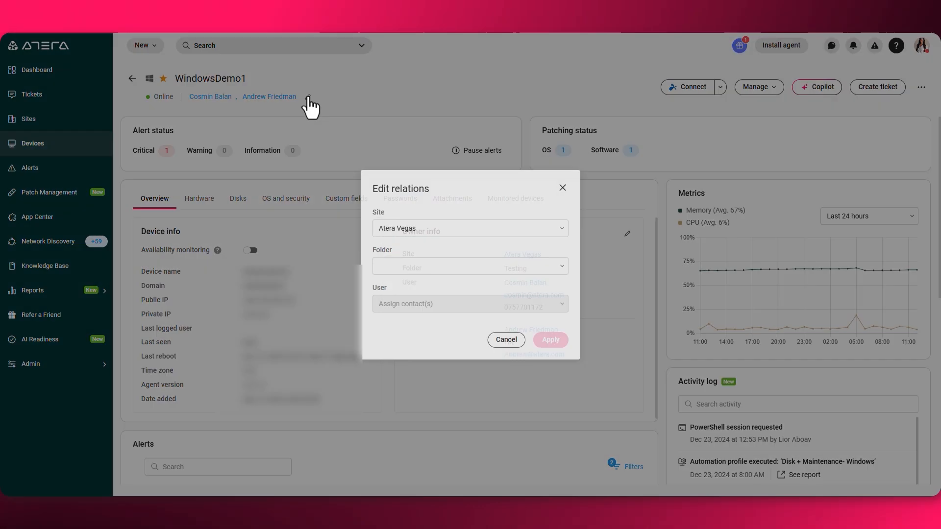
left_click(562, 187)
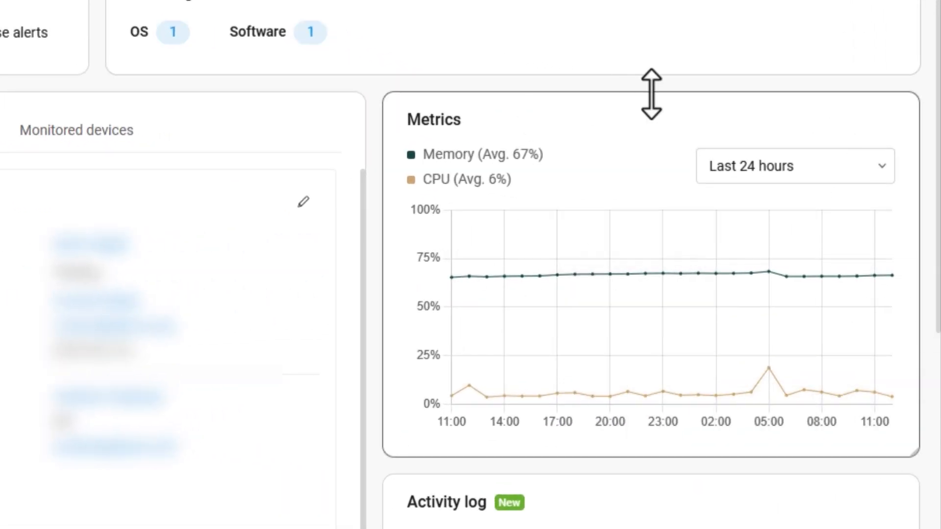
Step: Set the device's metrics period to Last week, and look through its activity log
left_click(756, 169)
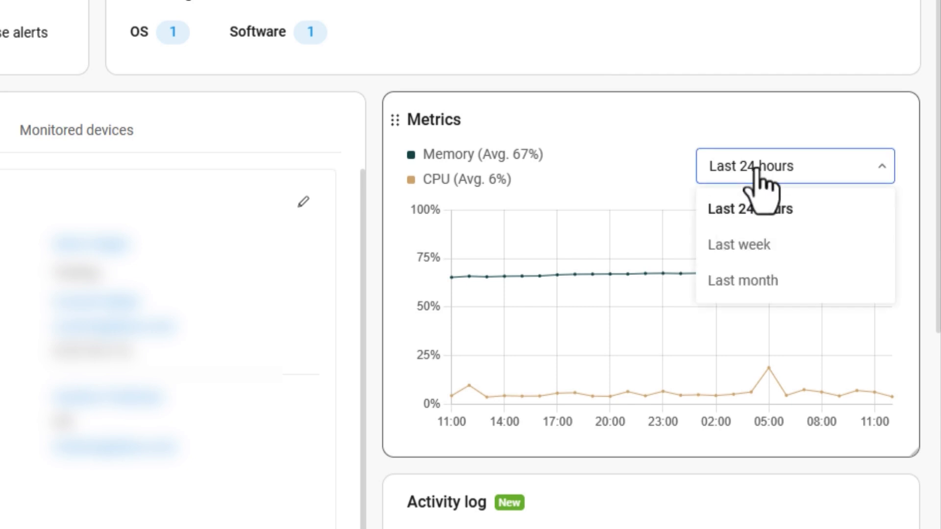
left_click(748, 255)
scroll(680, 377, "down", 5)
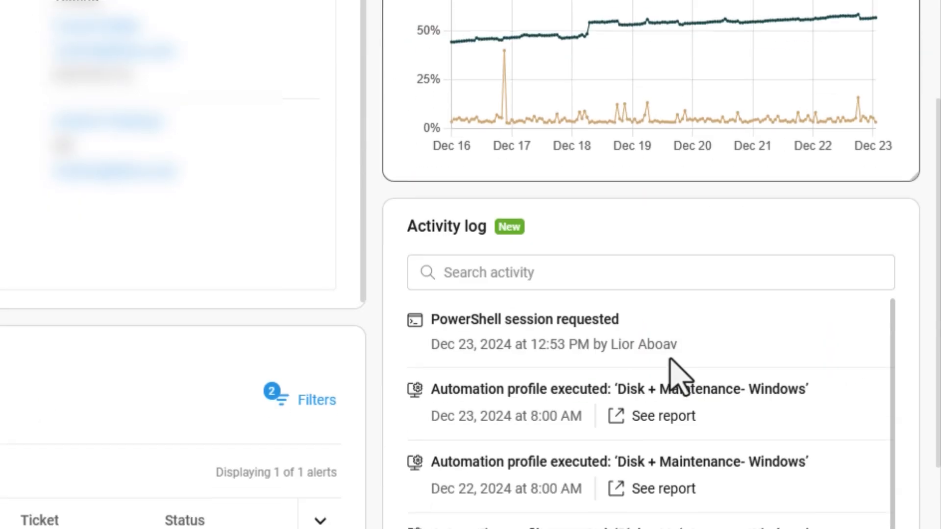
scroll(676, 374, "down", 3)
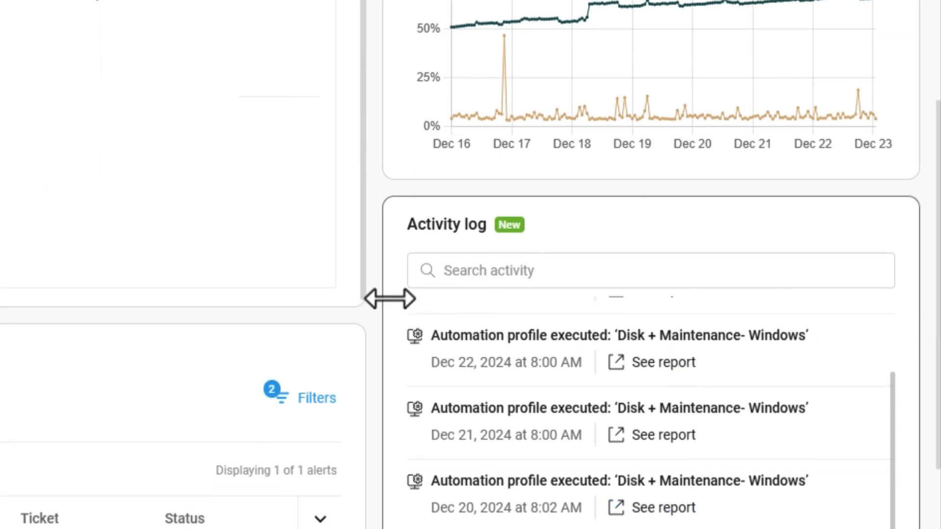
scroll(386, 298, "down", 1)
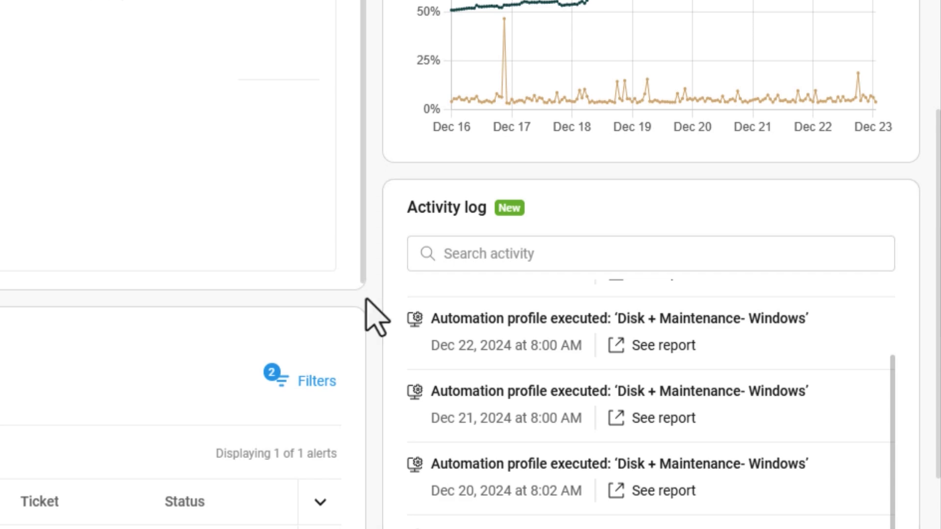
scroll(369, 301, "down", 2)
scroll(373, 315, "down", 1)
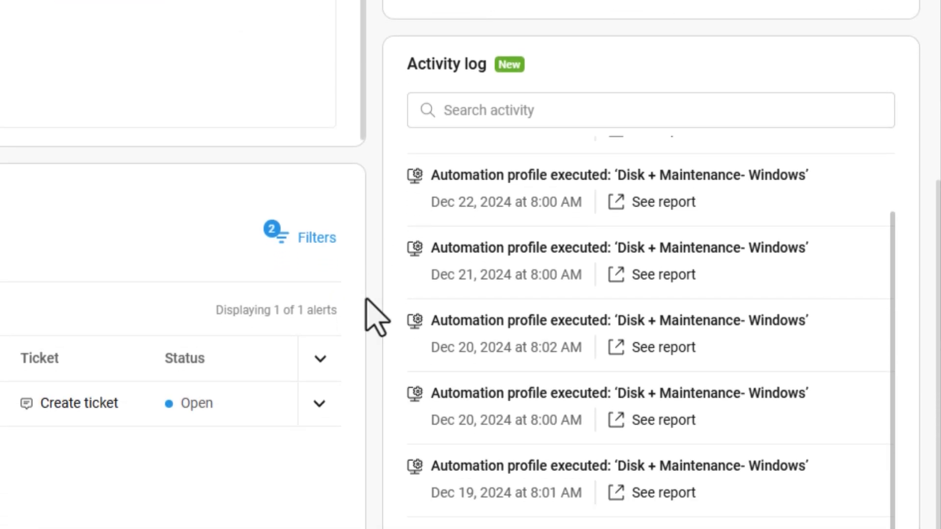
scroll(473, 410, "down", 5)
scroll(471, 408, "down", 4)
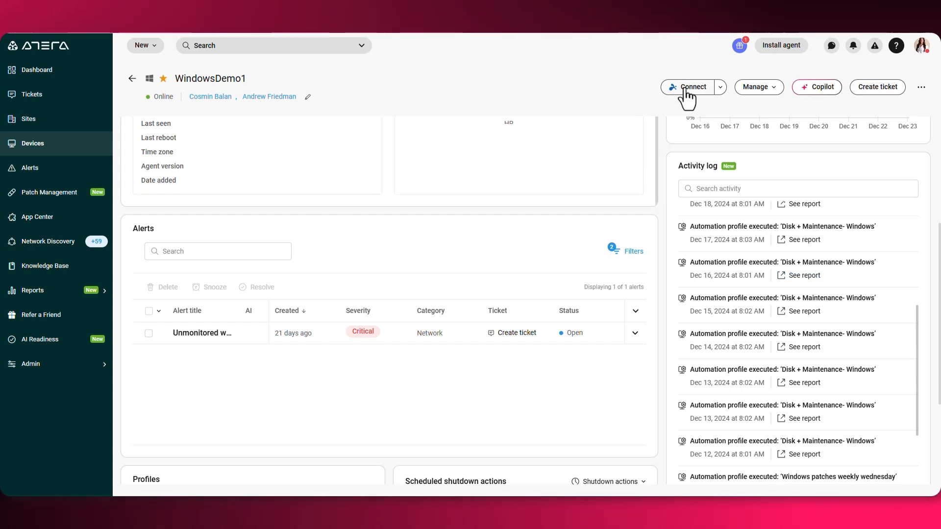
Step: Review the remote access tools offered for connecting to WindowsDemo1 without starting a session
left_click(719, 88)
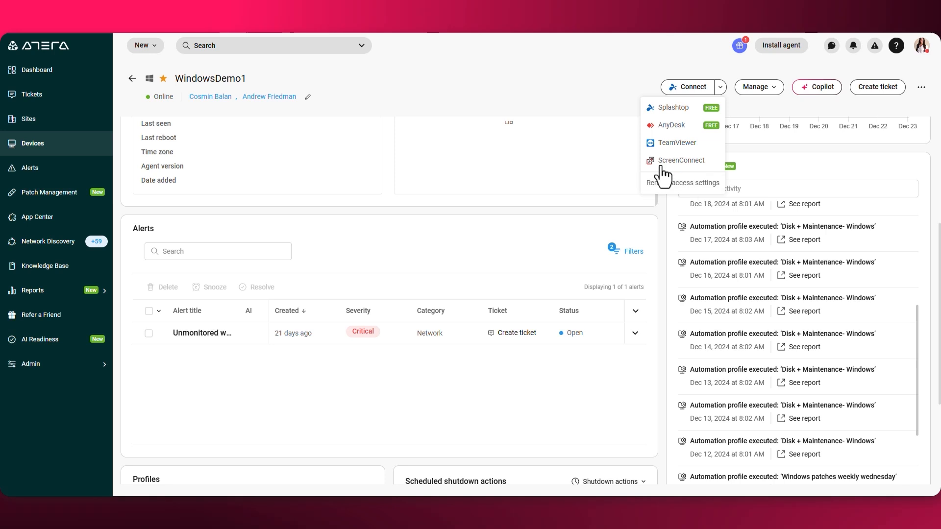
left_click(698, 80)
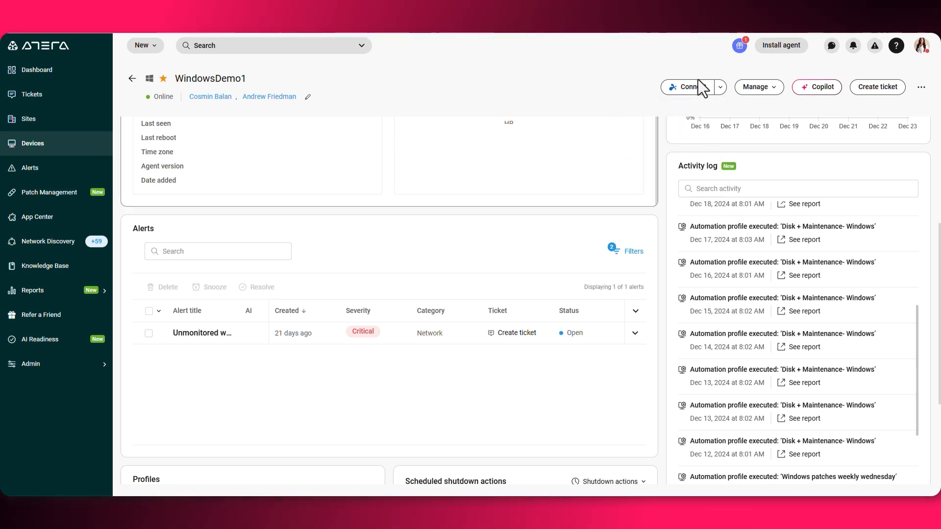
left_click(719, 87)
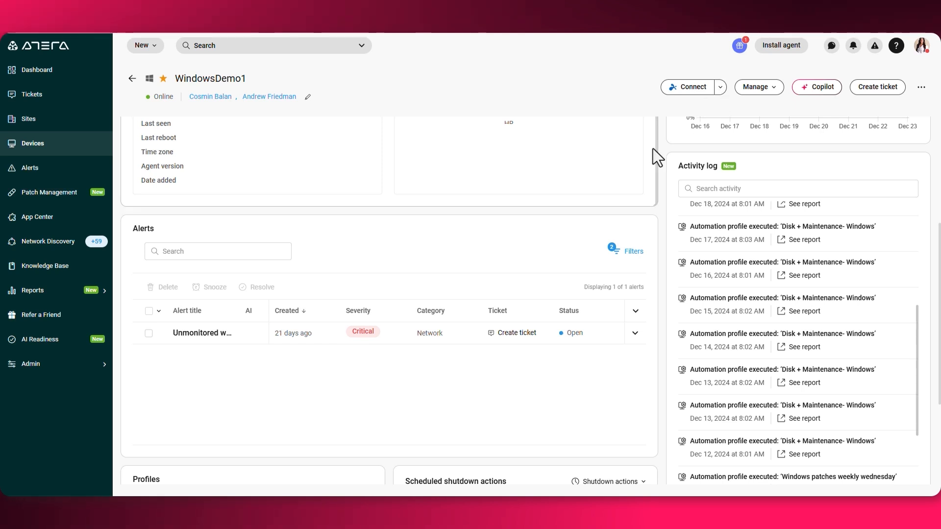
scroll(653, 149, "down", 3)
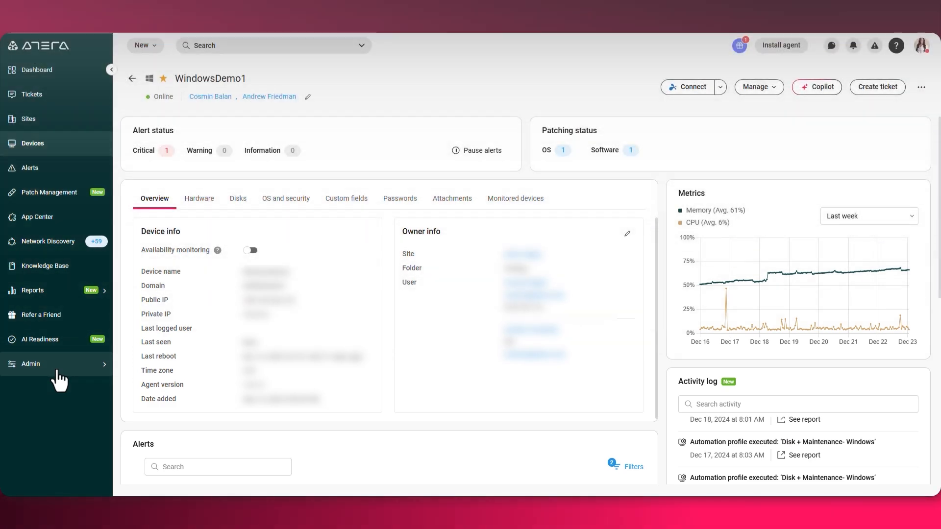
Step: Create a threshold profile named Pcs Profile in the admin monitoring settings and load the Personal Computer preset into it
left_click(45, 371)
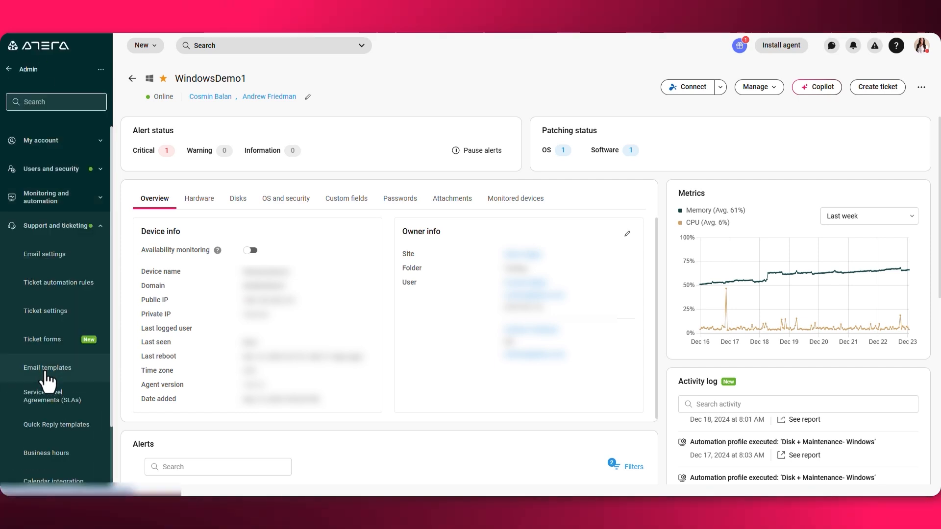
left_click(64, 201)
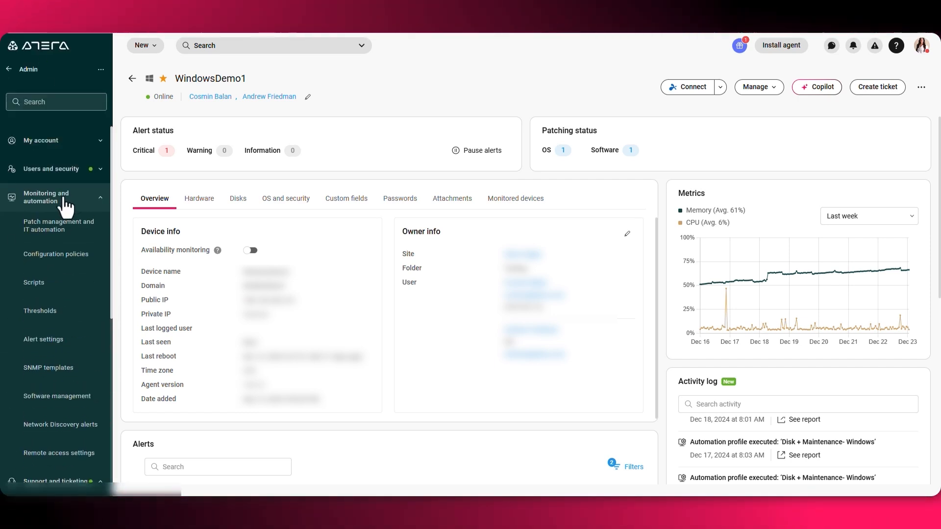
left_click(21, 324)
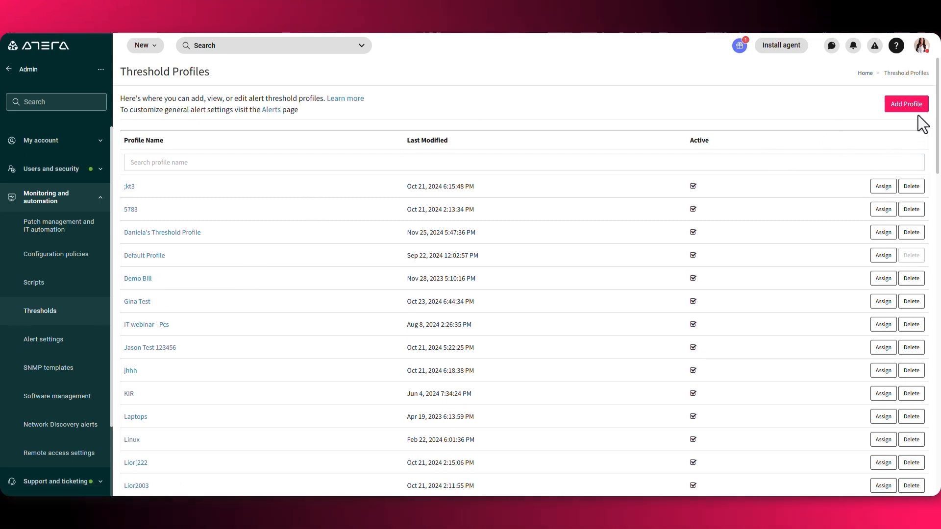
left_click(899, 108)
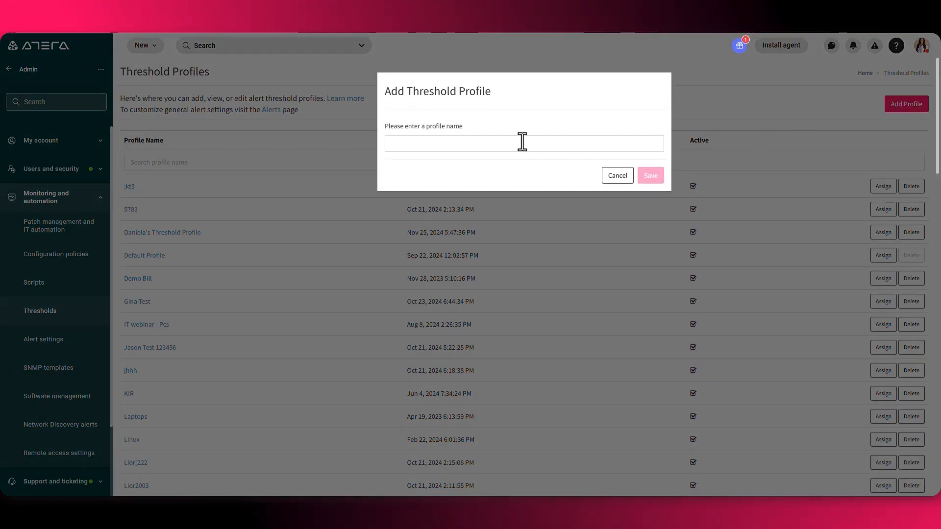
left_click(522, 142)
type("Pc")
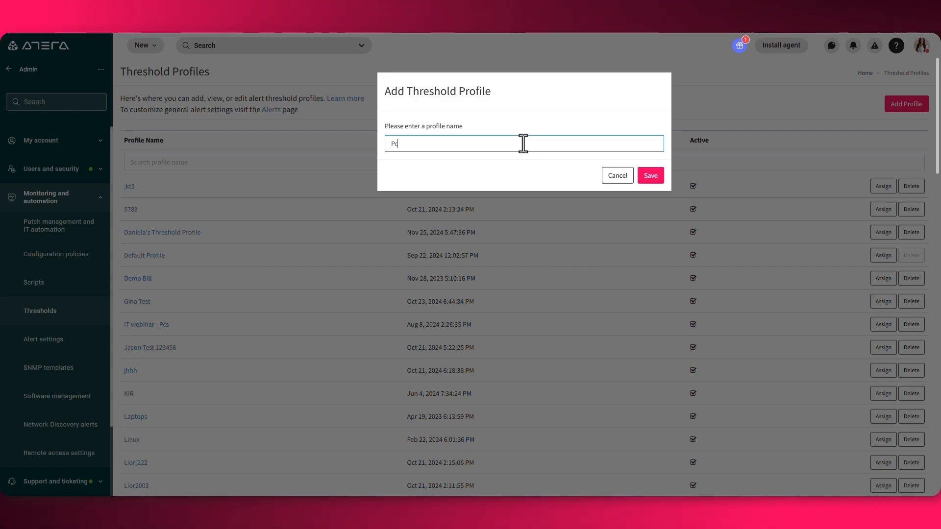
type("s Profile")
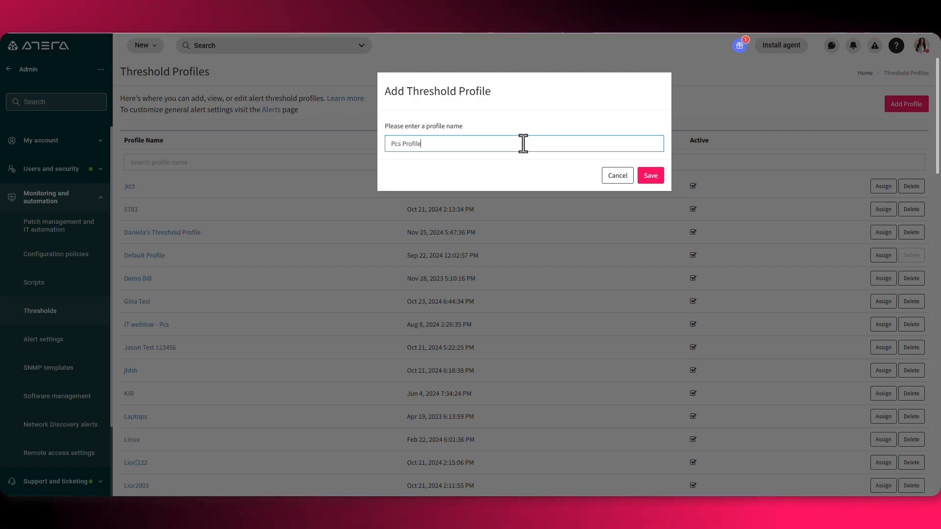
left_click(649, 178)
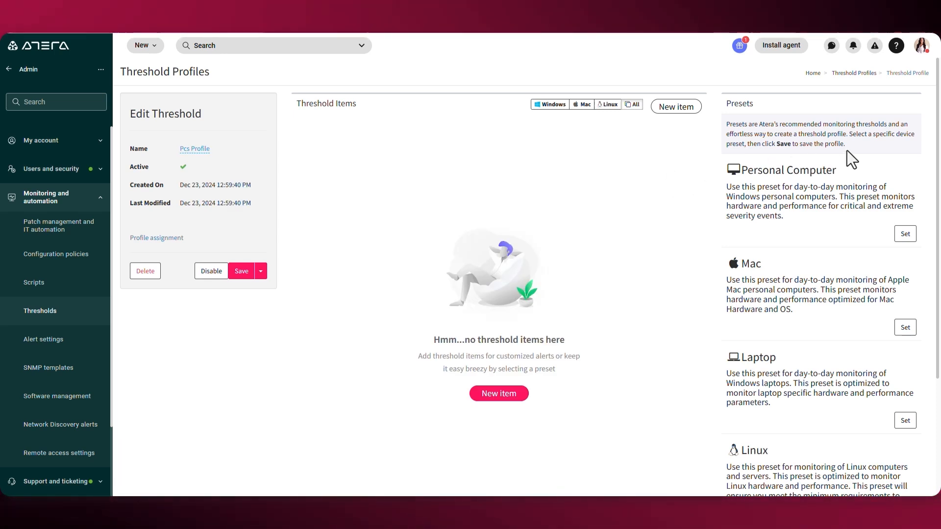
left_click(905, 234)
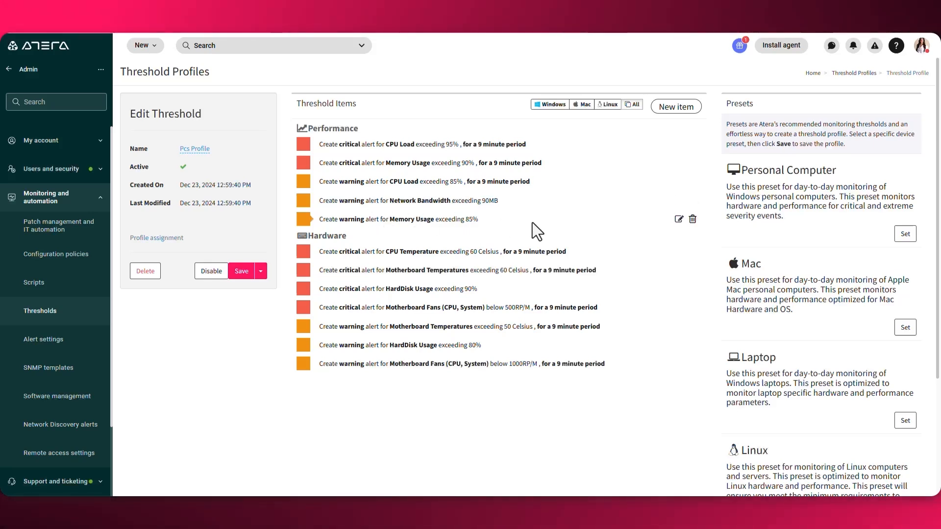
Step: Set the Memory Usage warning item to 94 percent with a time period of 6 minutes
left_click(679, 220)
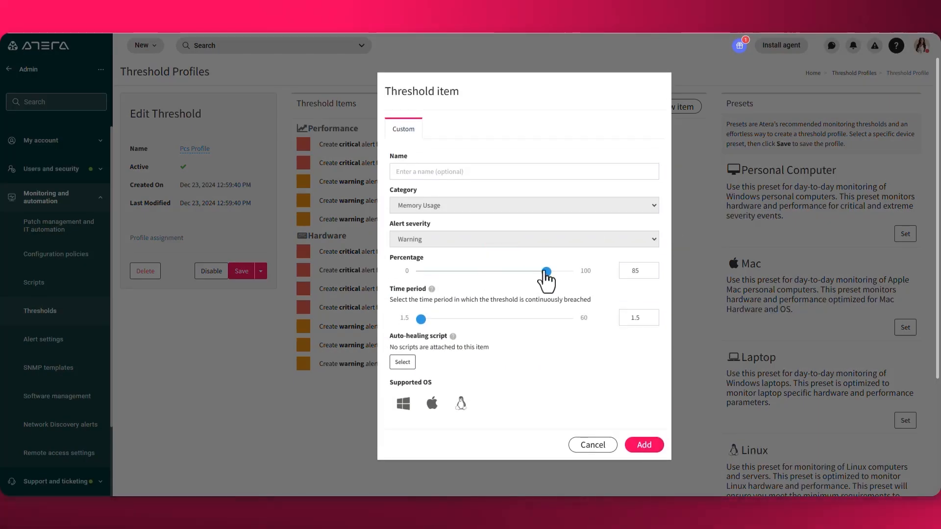
left_click_drag(545, 277, 559, 277)
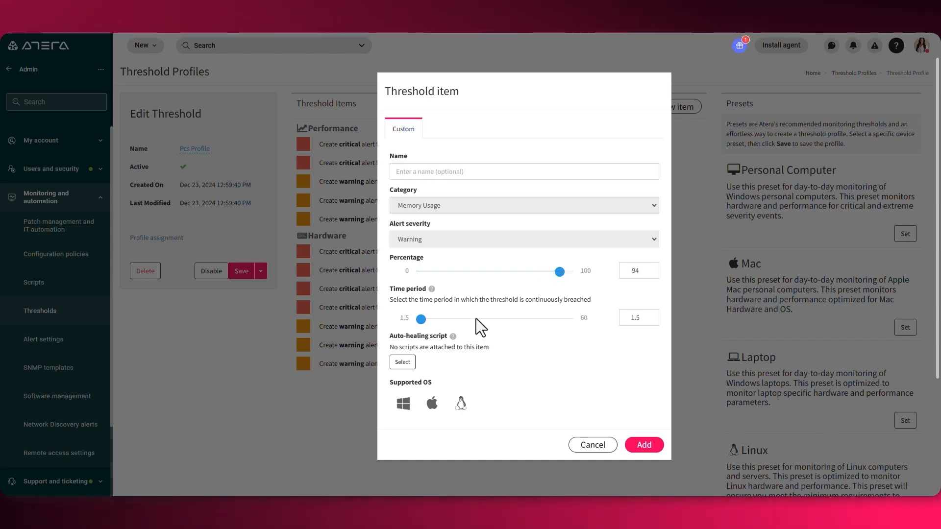
left_click_drag(422, 321, 432, 321)
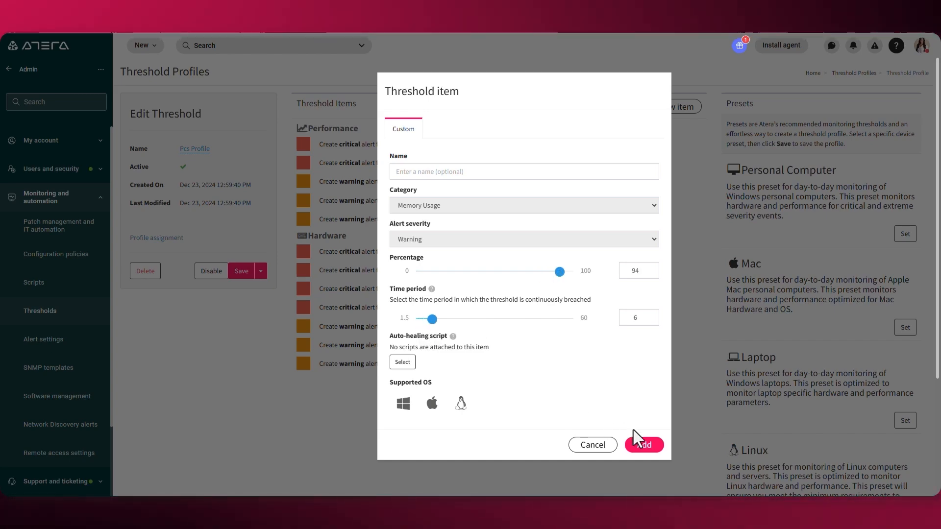
left_click(638, 446)
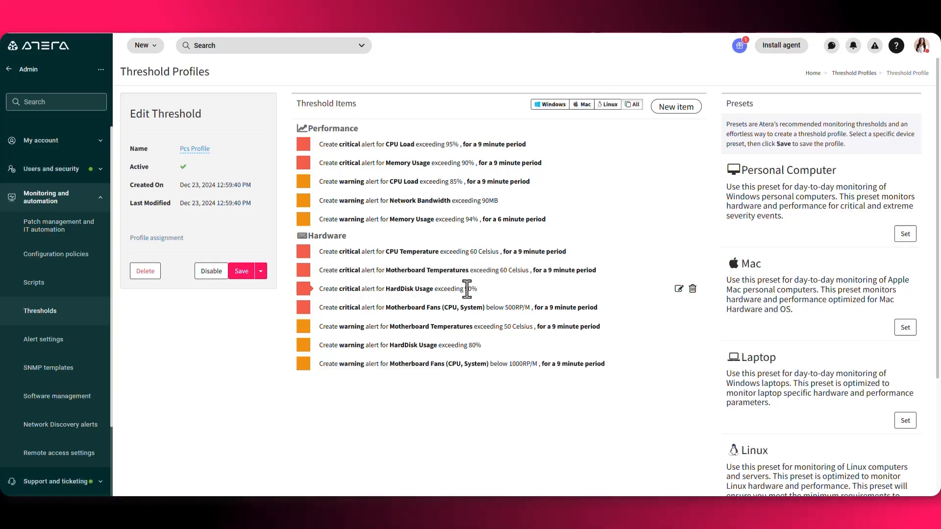
Step: From the critical HardDisk Usage item's auto-healing script selection, find "delete temp" in the shared library and clone Delete Temporary Files for All Users
left_click(678, 289)
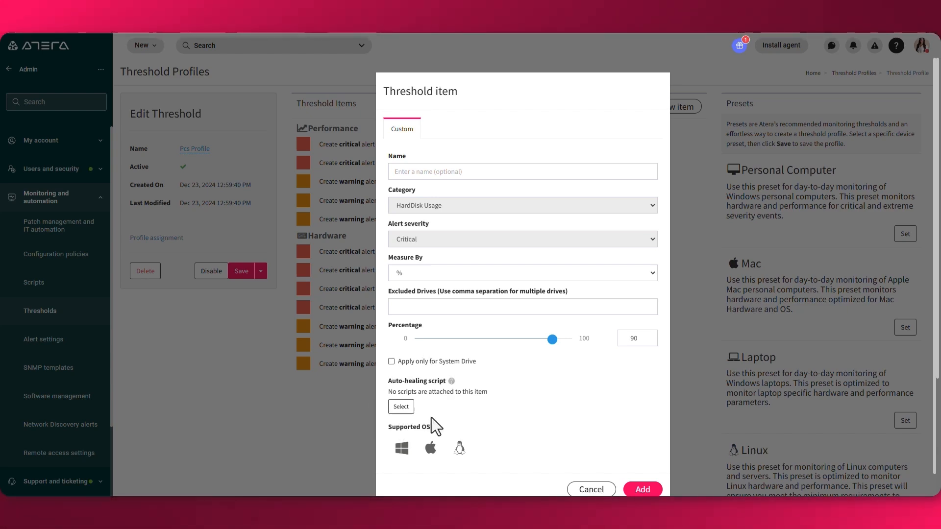
left_click(400, 408)
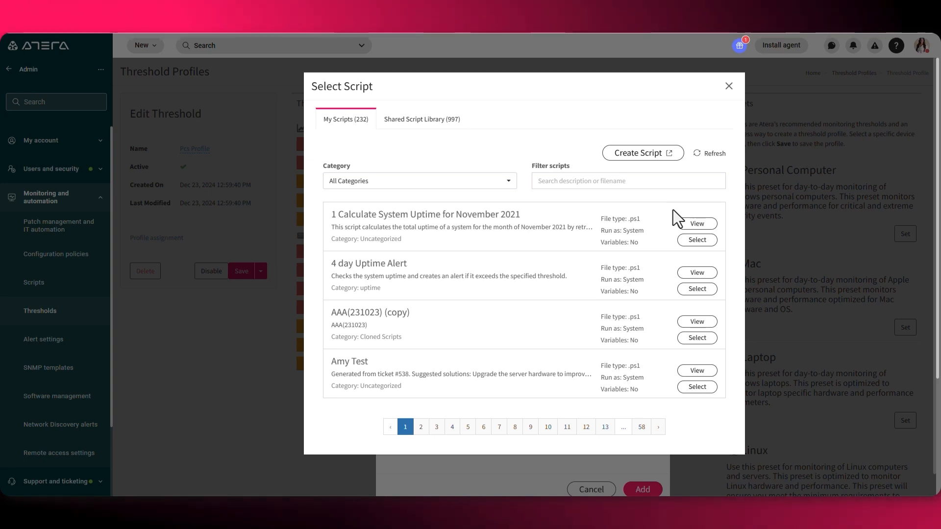
left_click(418, 122)
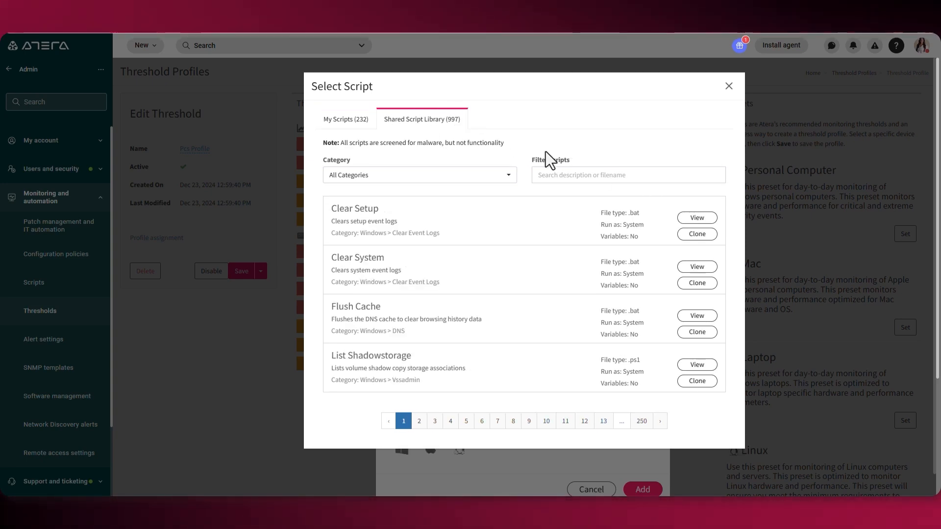
left_click(552, 176)
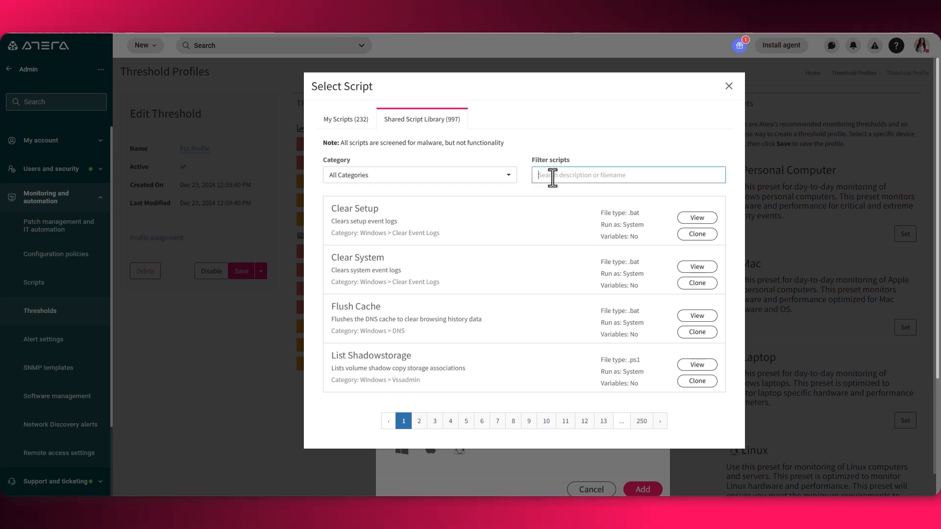
type("delete temp")
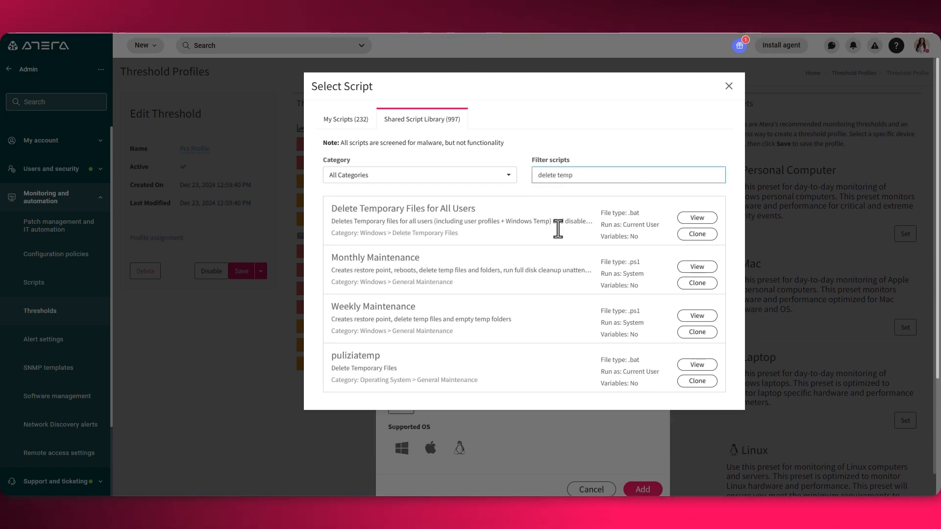
left_click(701, 234)
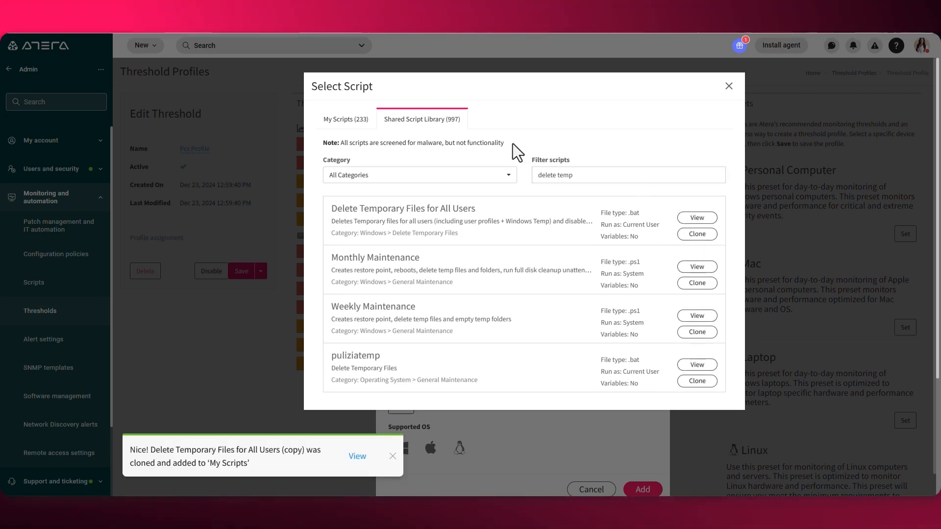
Step: Filter My Scripts by "delete temp" and attach Delete Temporary Files for All Users (copy) as the critical HardDisk Usage item's auto-healing script
left_click(337, 128)
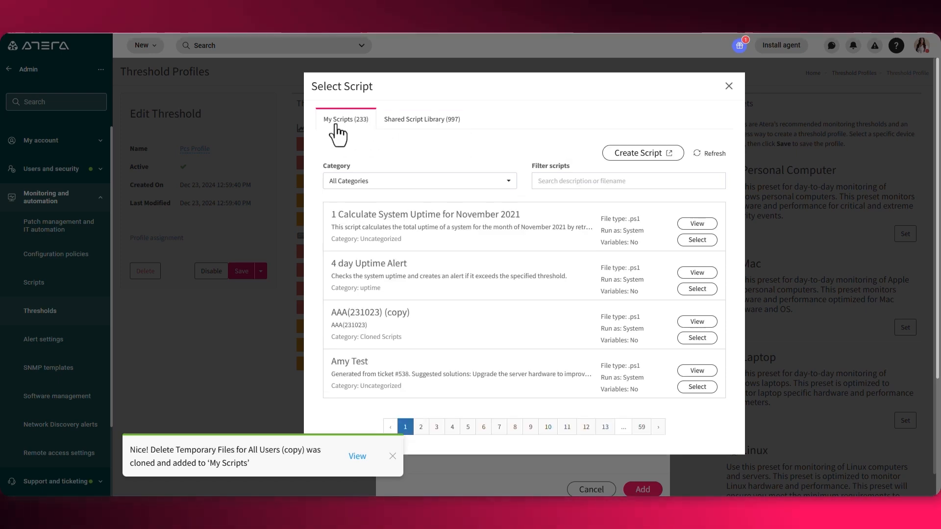
left_click(564, 184)
type("dl")
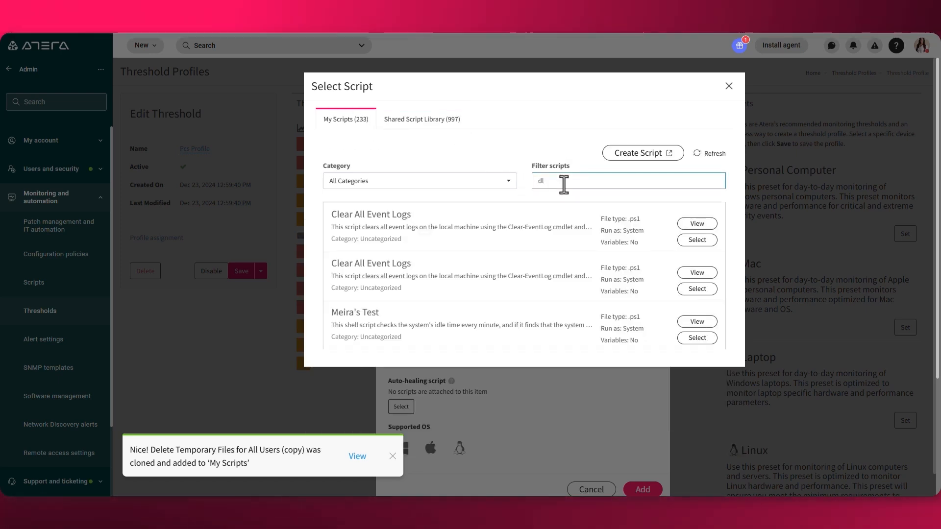
key("BackSpace")
type("elet t")
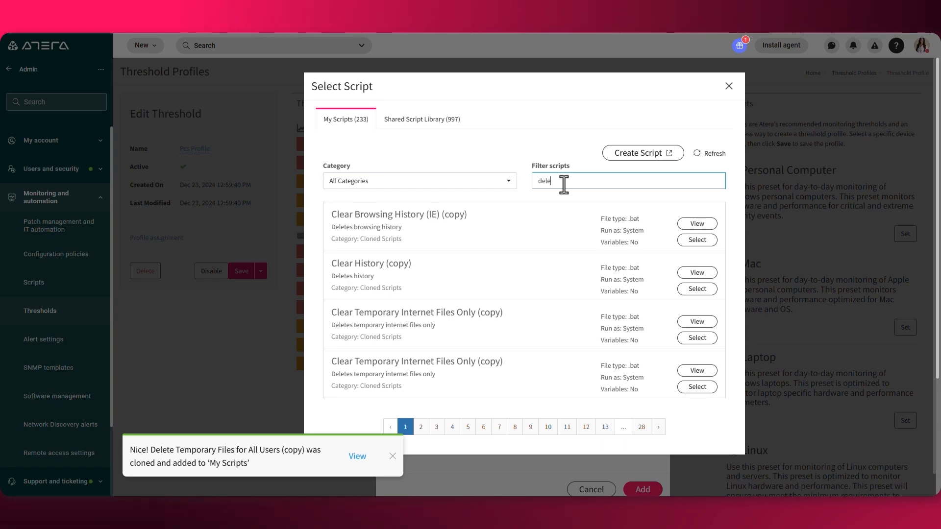
key("BackSpace")
key("BackSpace")
type("e temp")
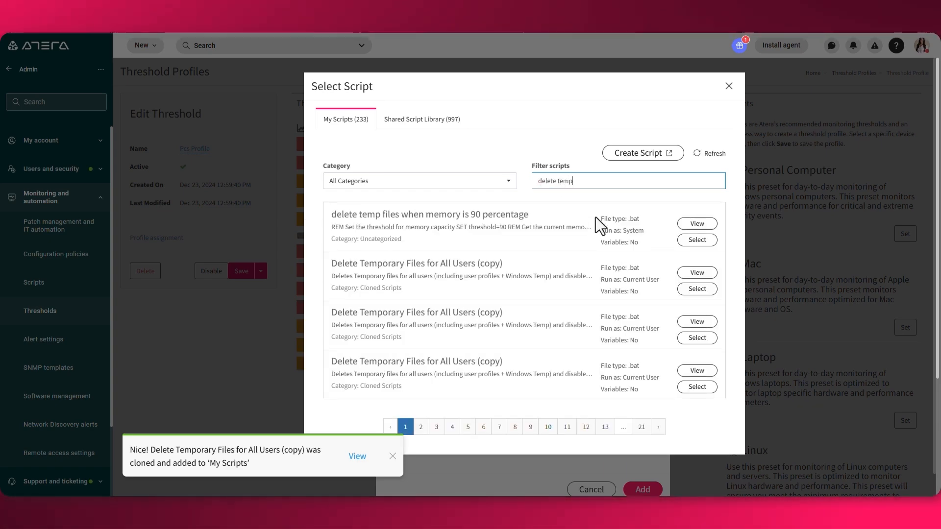
left_click(709, 294)
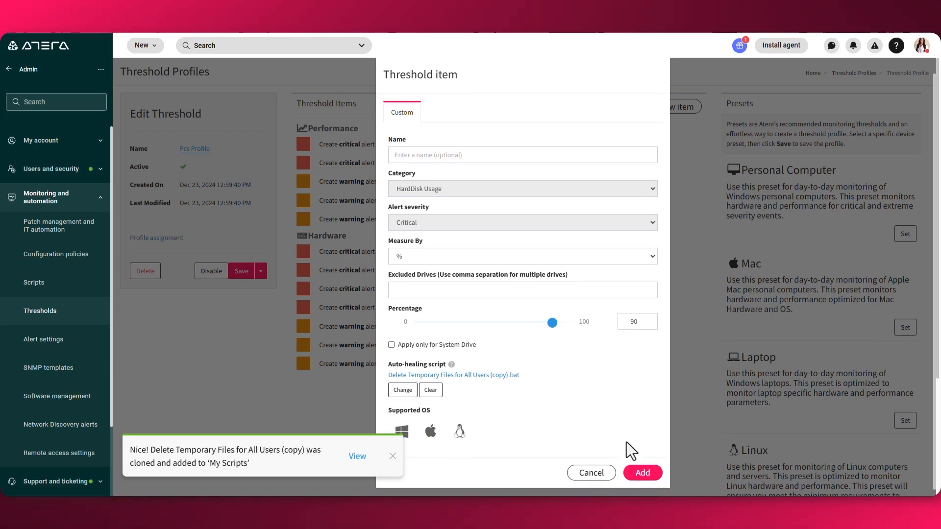
left_click(640, 472)
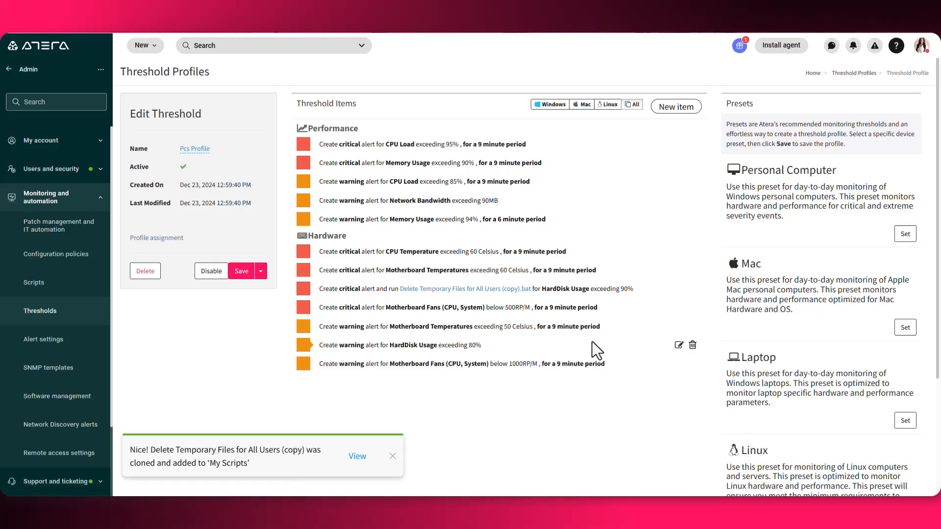
Step: Add a preset threshold item for the Software Uninstalled event with Warning severity
left_click(675, 109)
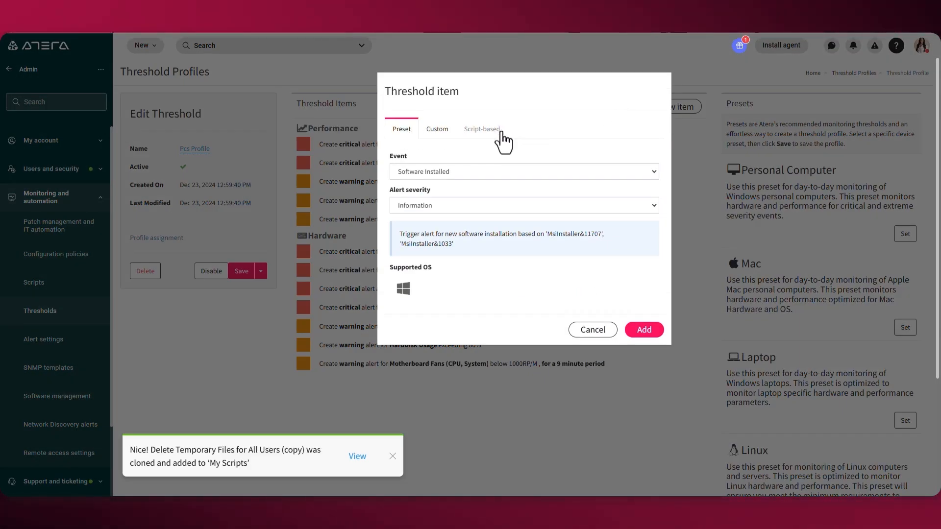
left_click(526, 176)
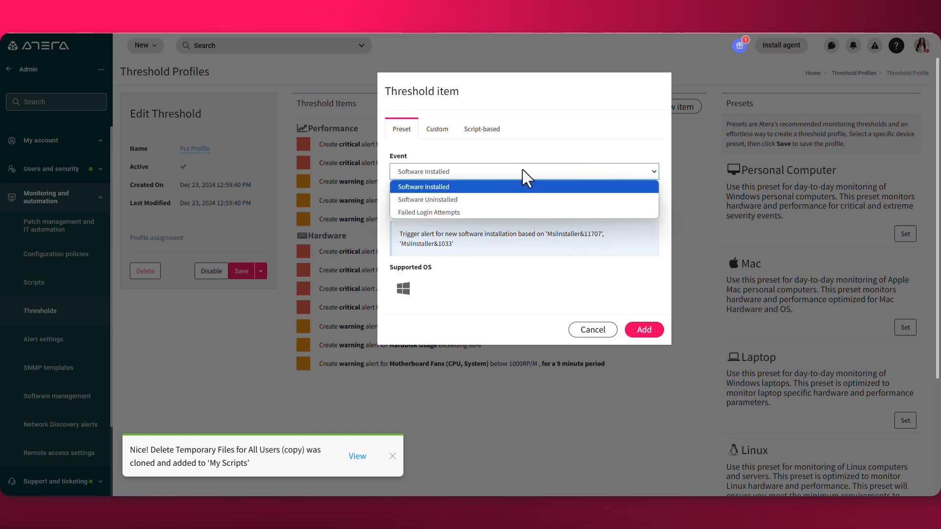
left_click(480, 199)
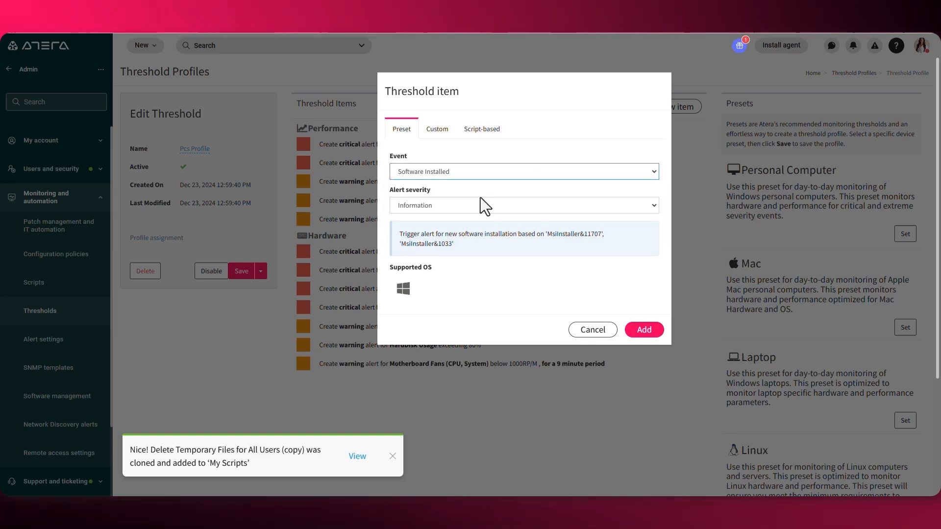
left_click(462, 198)
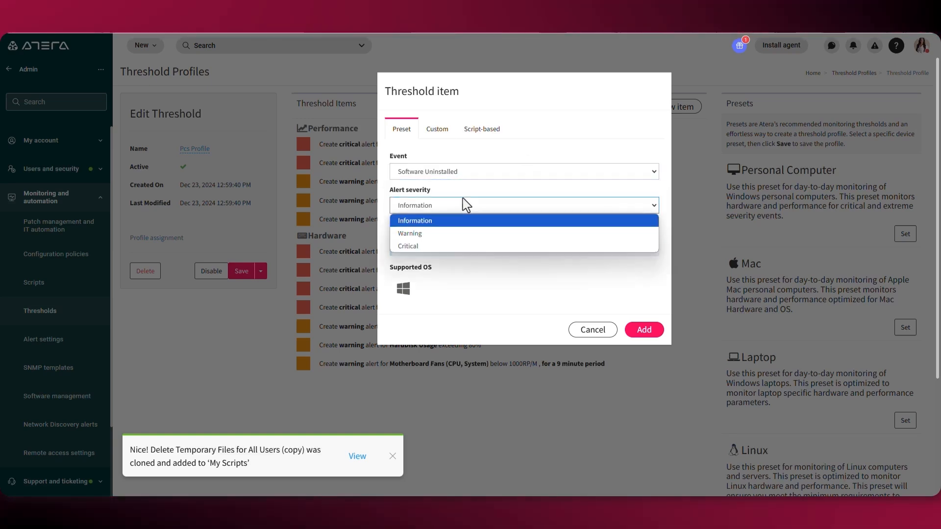
left_click(457, 234)
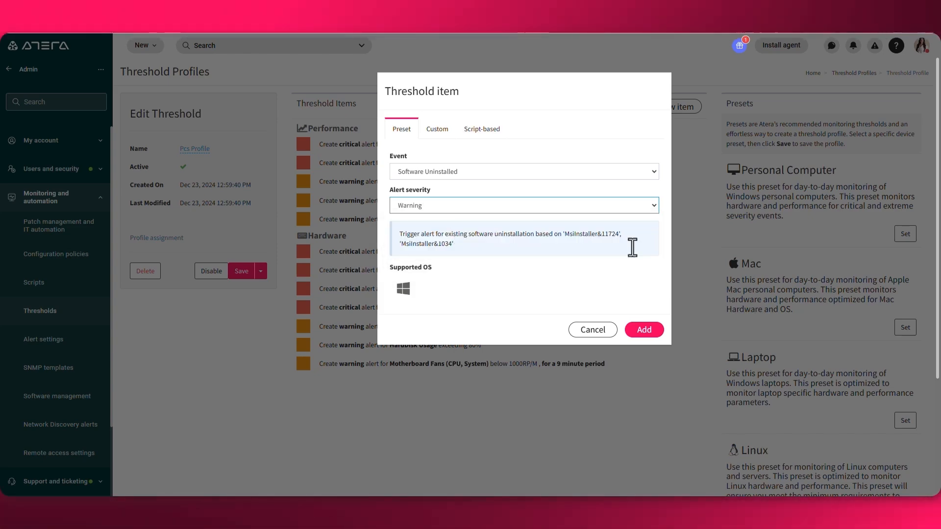
left_click(643, 331)
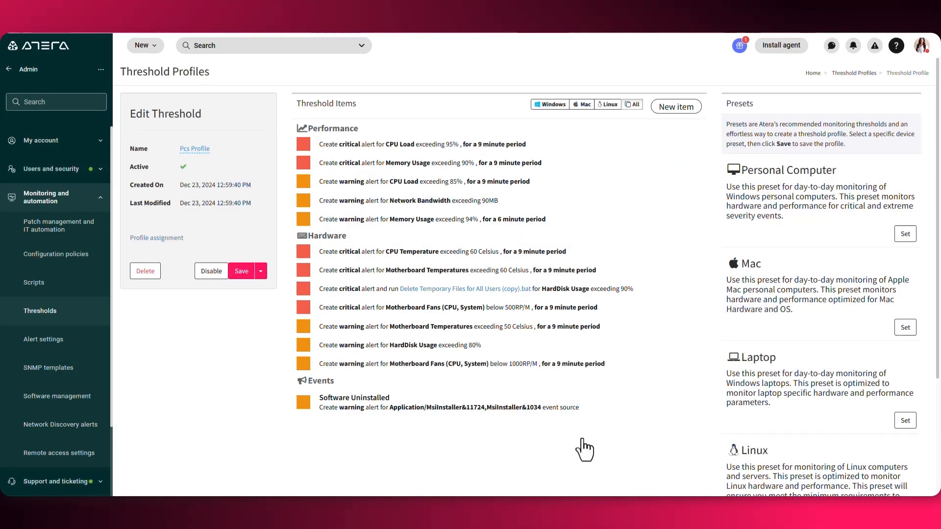
Step: Add a custom Failed Login Attempts threshold item with Warning severity, 3 failed attempts and a time period of 3 minutes
left_click(669, 114)
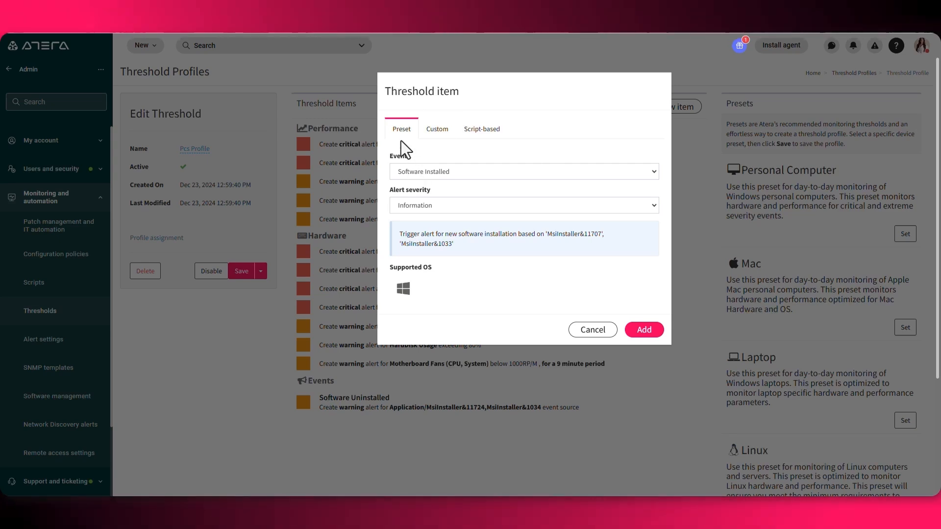
left_click(437, 130)
left_click(445, 211)
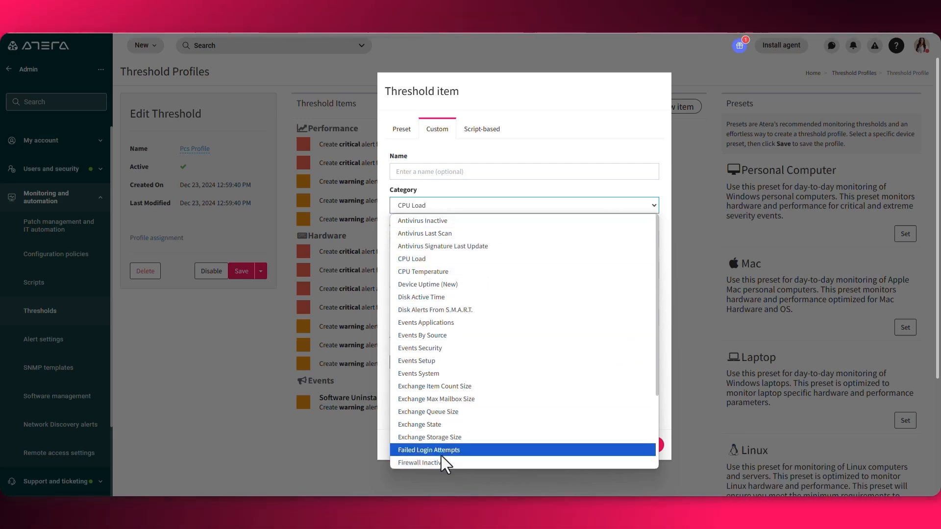
left_click(469, 449)
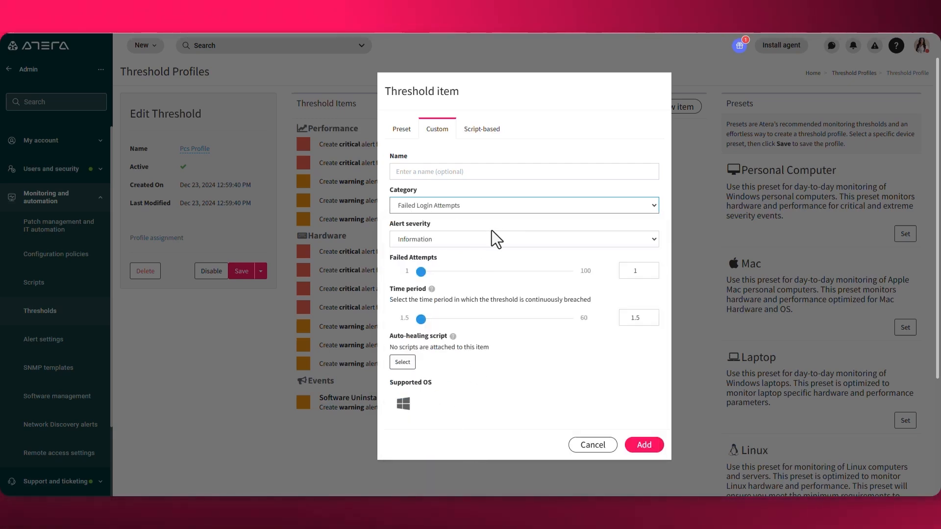
left_click(487, 242)
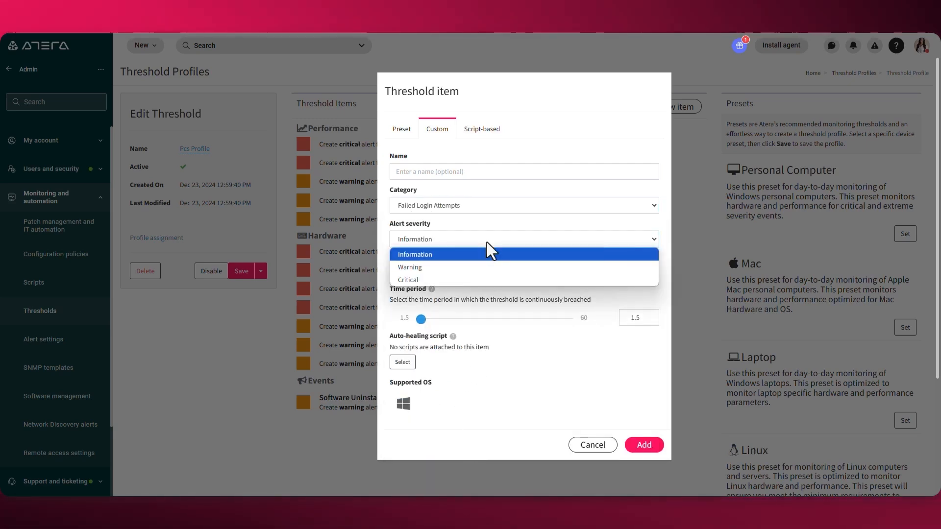
left_click(469, 268)
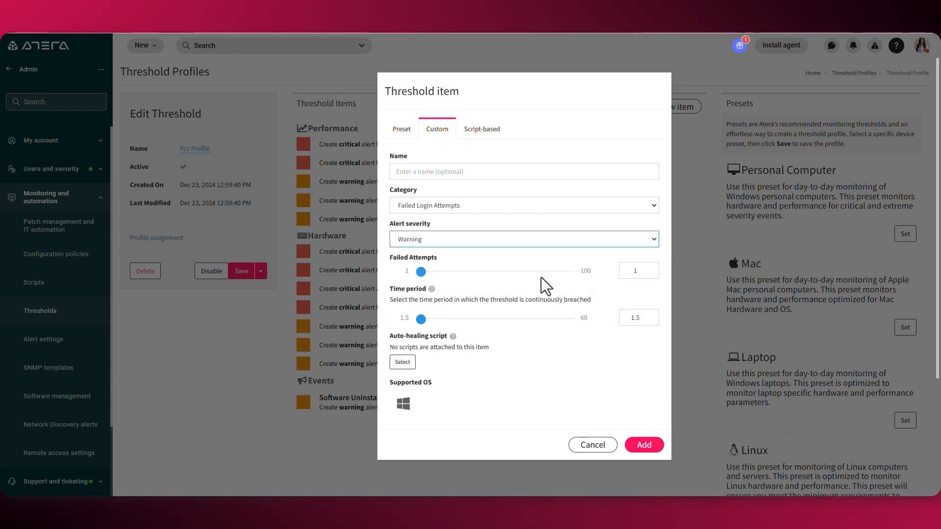
double_click(649, 269)
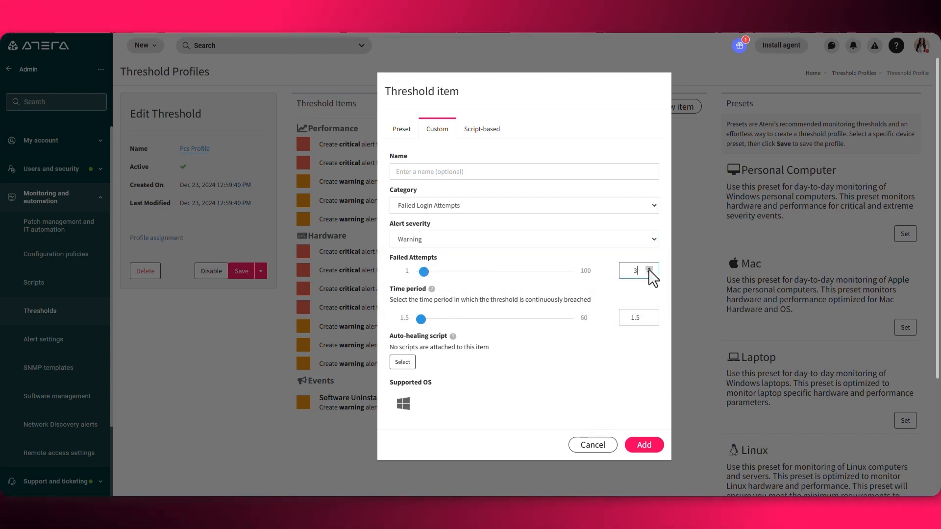
left_click(649, 316)
left_click(645, 445)
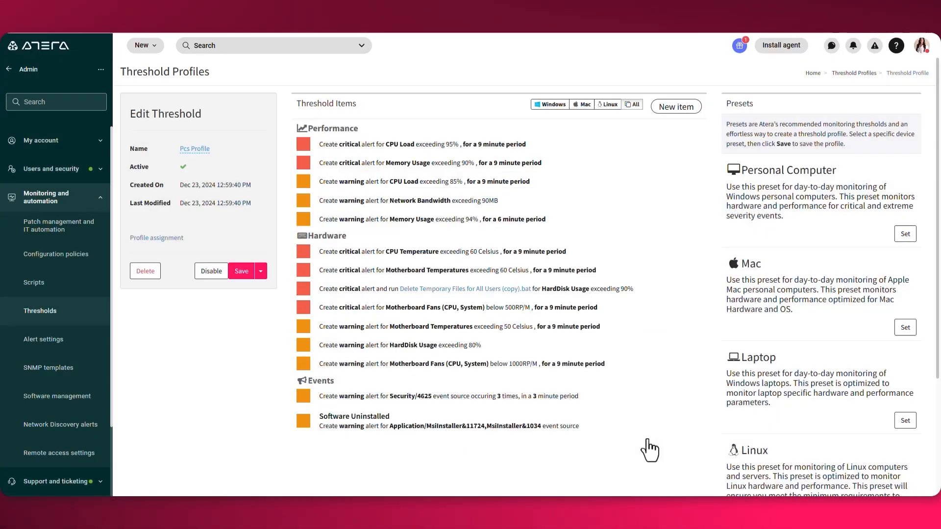
Step: Examine the settings available for a script-based threshold item, including its value types, and close the item without adding it
left_click(665, 117)
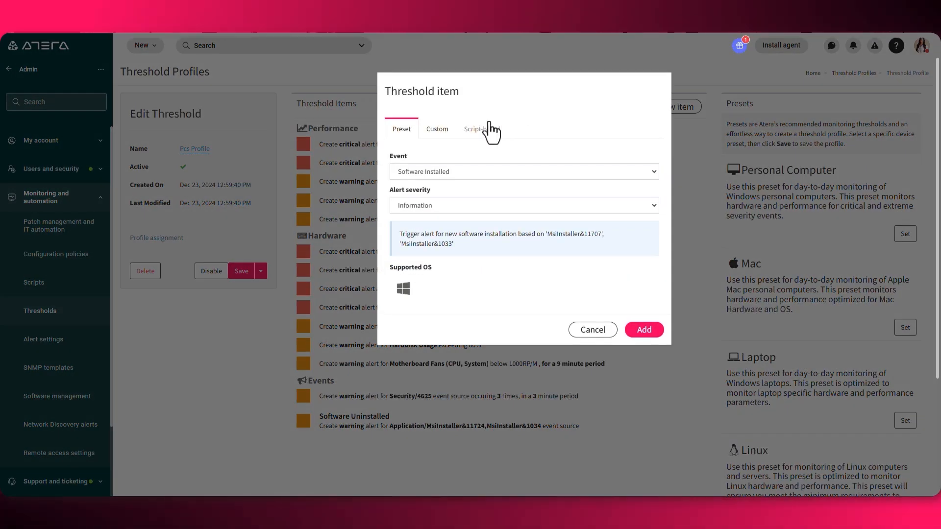
left_click(491, 130)
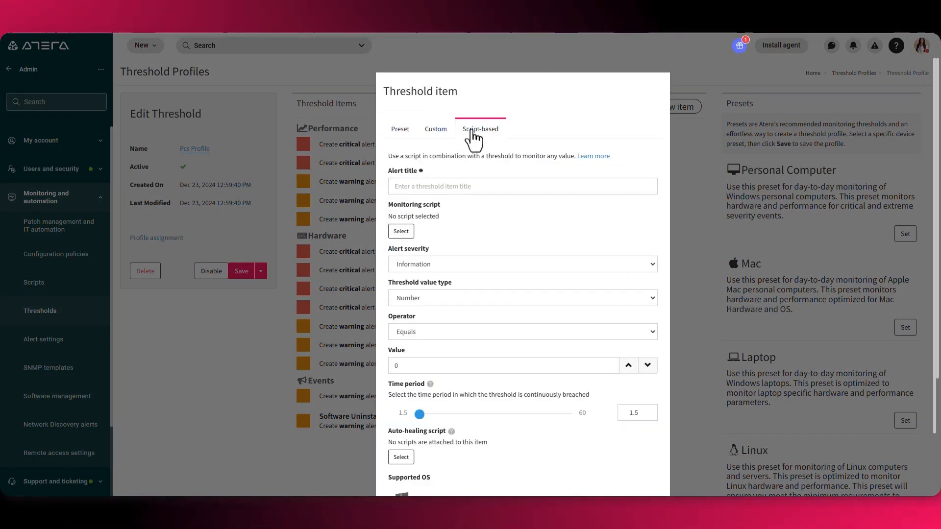
left_click(447, 132)
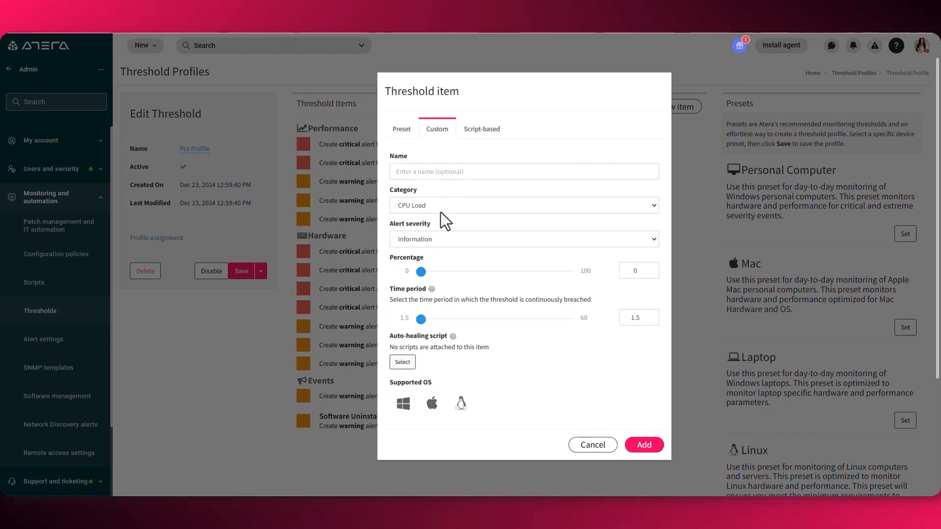
left_click(440, 211)
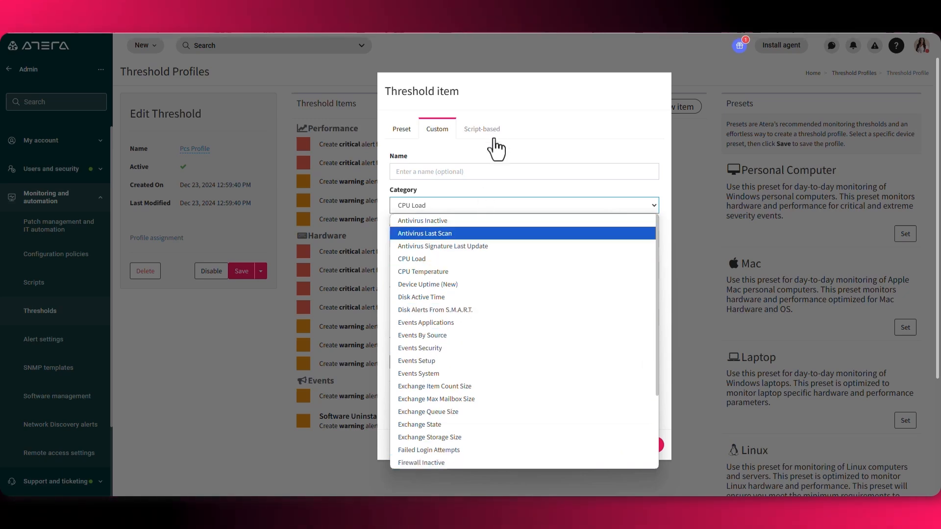
left_click(481, 130)
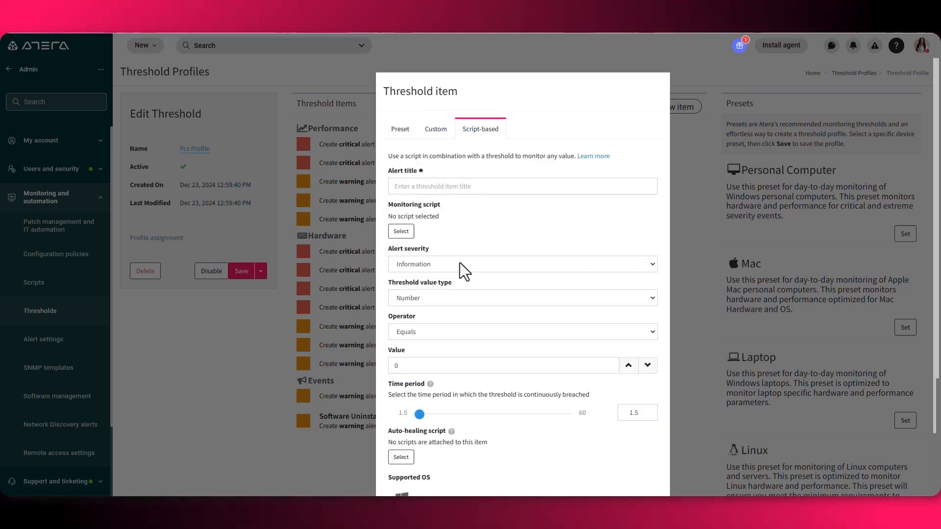
left_click(460, 301)
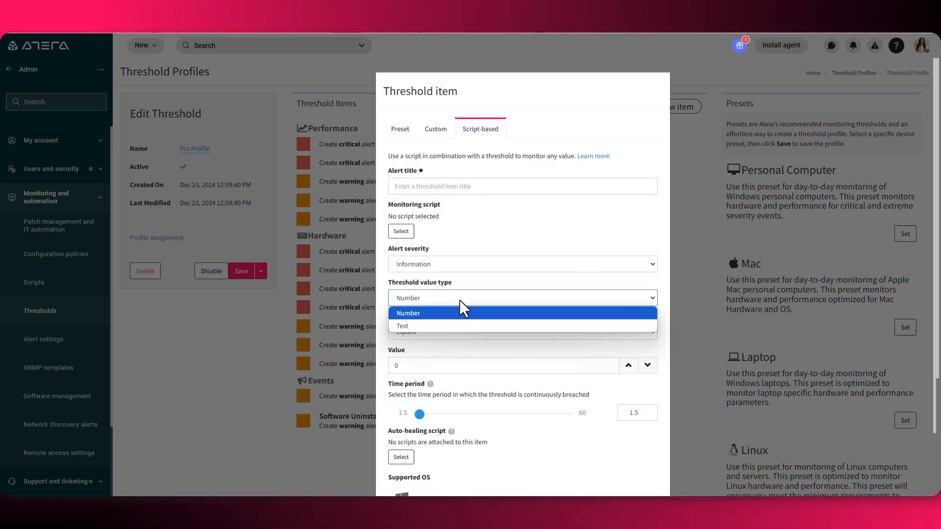
left_click(463, 284)
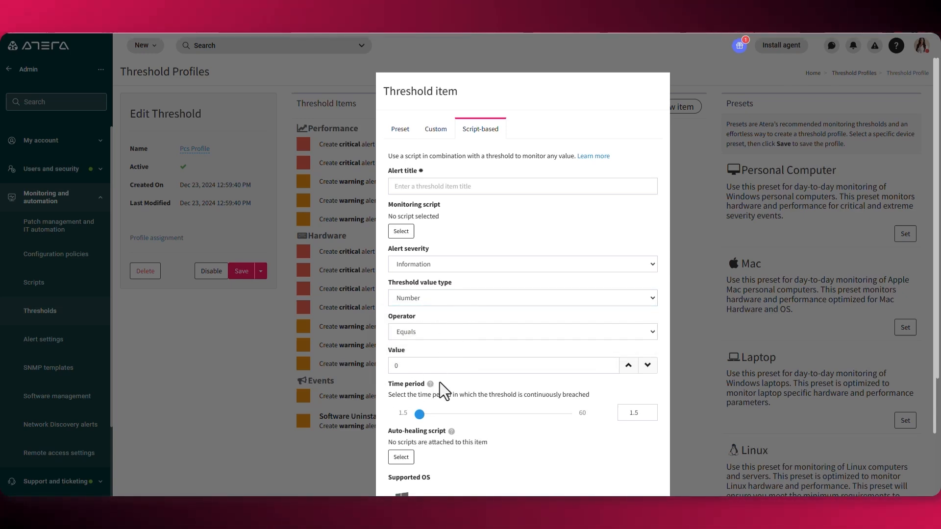
scroll(420, 392, "down", 2)
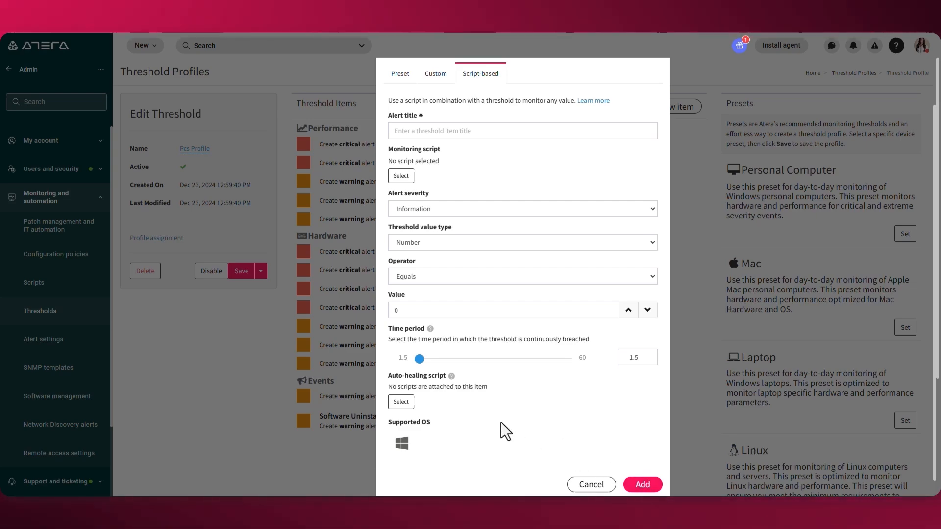
mouse_move(440, 390)
left_mouse_down()
mouse_move(495, 401)
mouse_move(580, 449)
left_mouse_up()
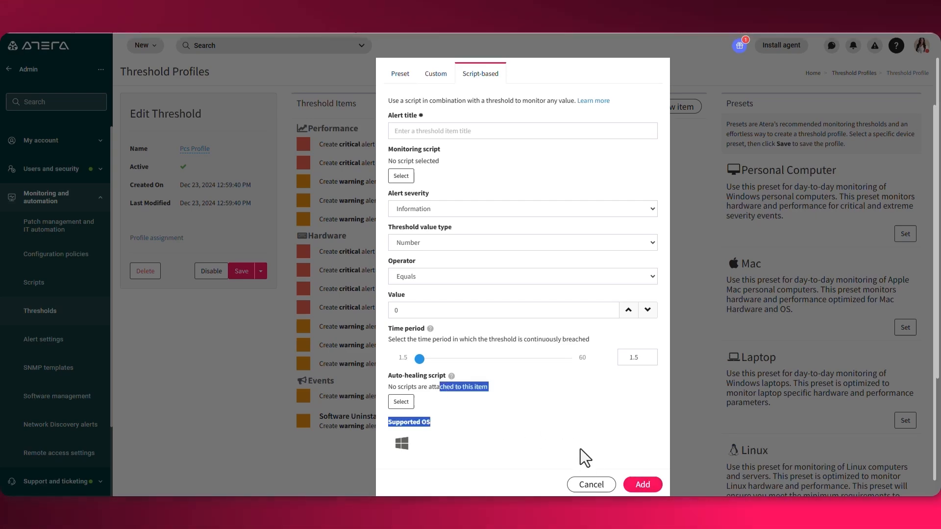
left_click(580, 449)
left_click(592, 484)
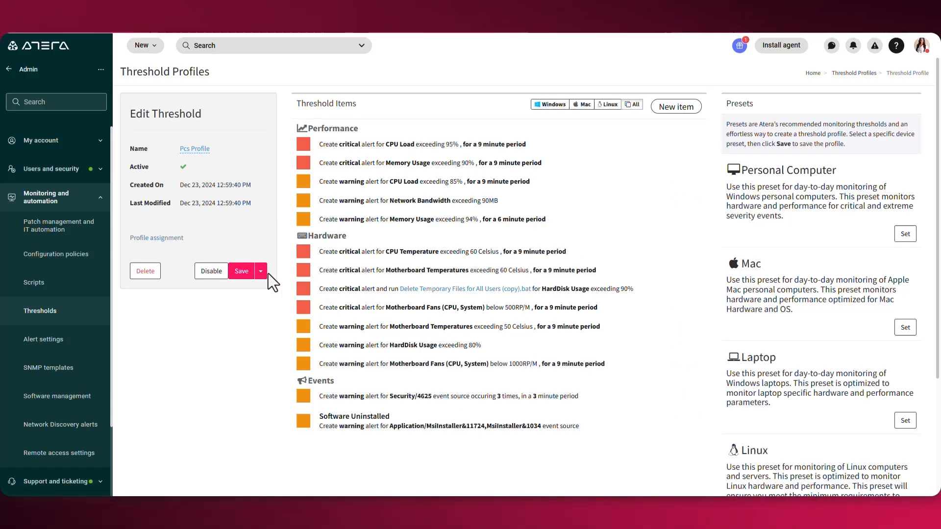
Step: Save the Pcs Profile threshold profile and open its profile assignment to view the sites it can be assigned to
left_click(244, 272)
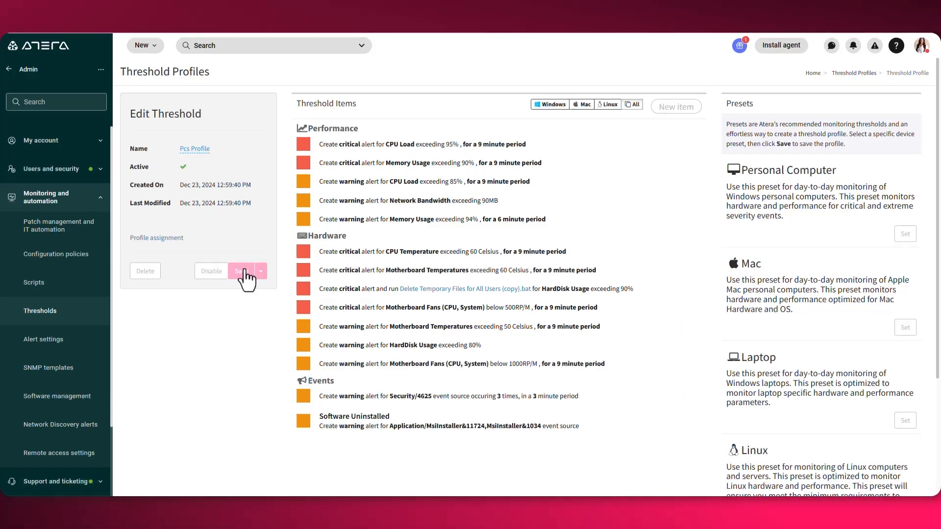
left_click(151, 238)
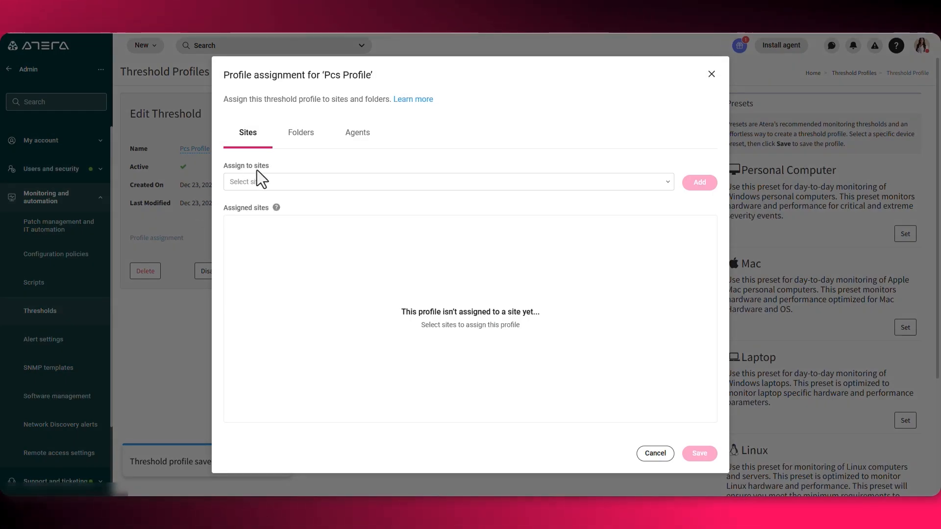
left_click_drag(257, 169, 279, 183)
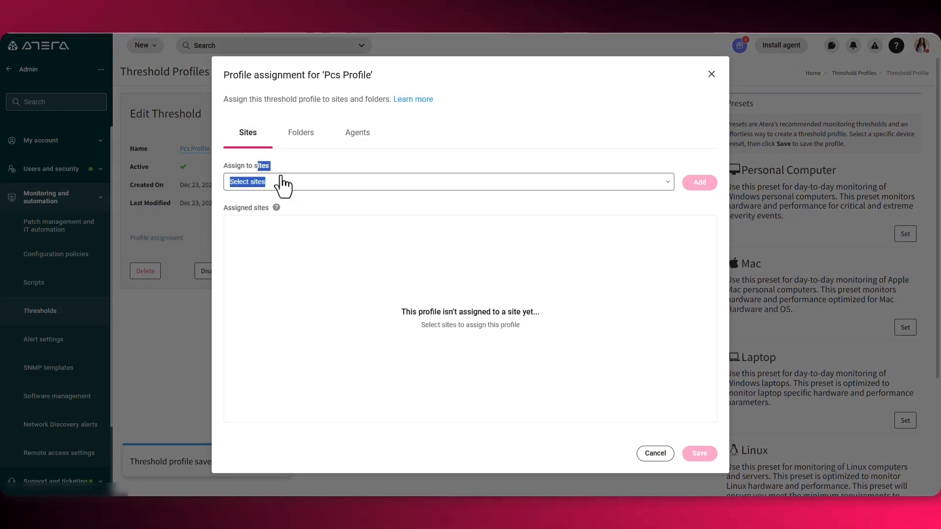
left_click(304, 161)
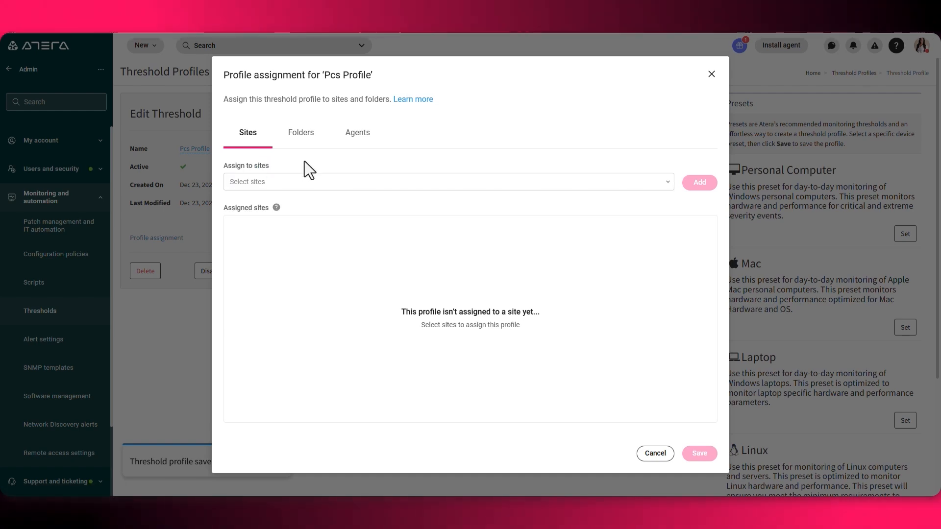
left_click(304, 184)
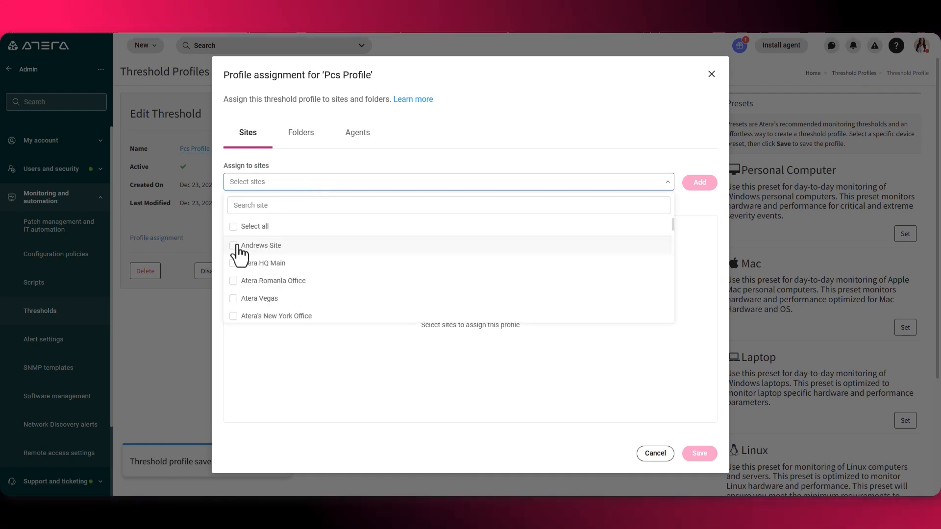
Step: Assign the threshold profile to the Pcs folder of the Atera HQ Main site and save the assignment
left_click(302, 135)
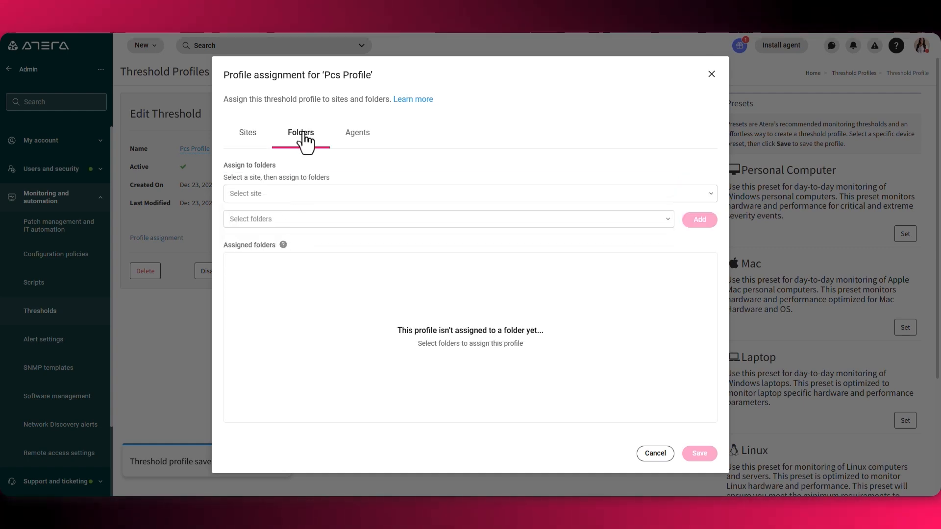
left_click(308, 195)
type("hq")
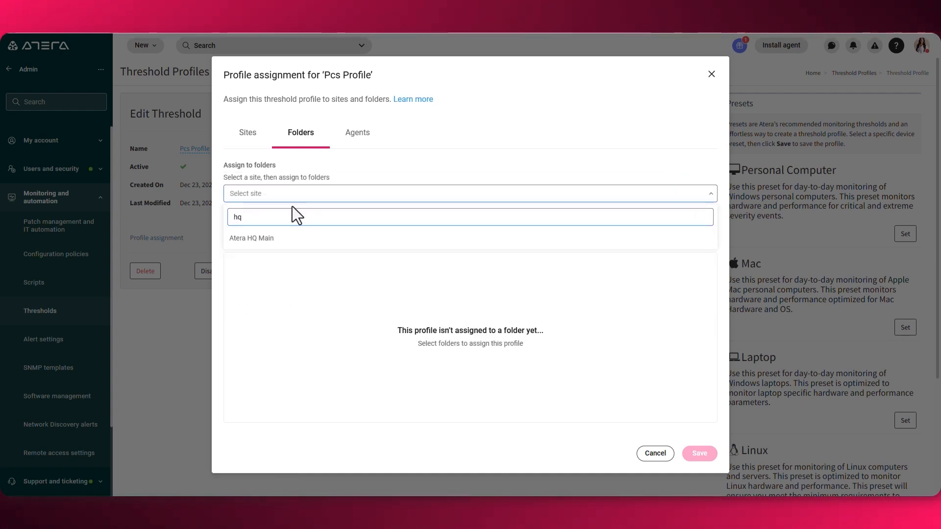
left_click(290, 239)
left_click(300, 220)
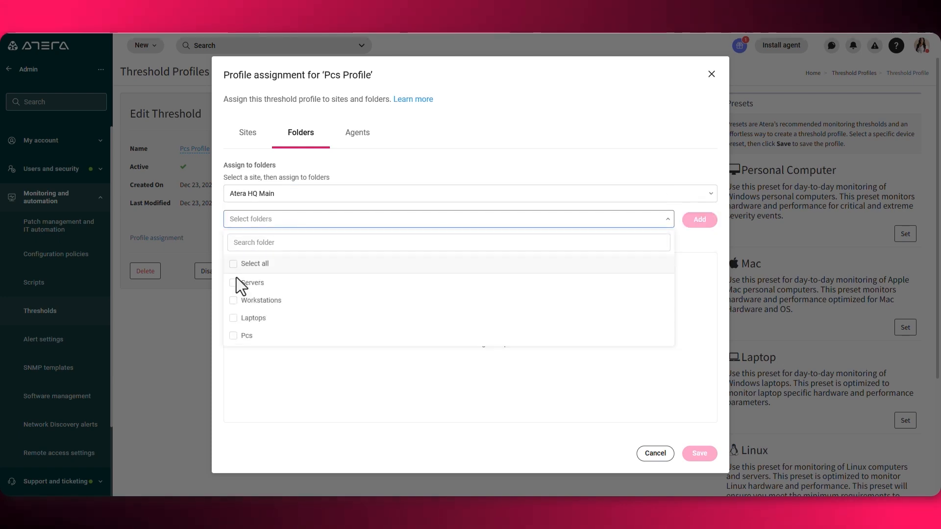
left_click(233, 336)
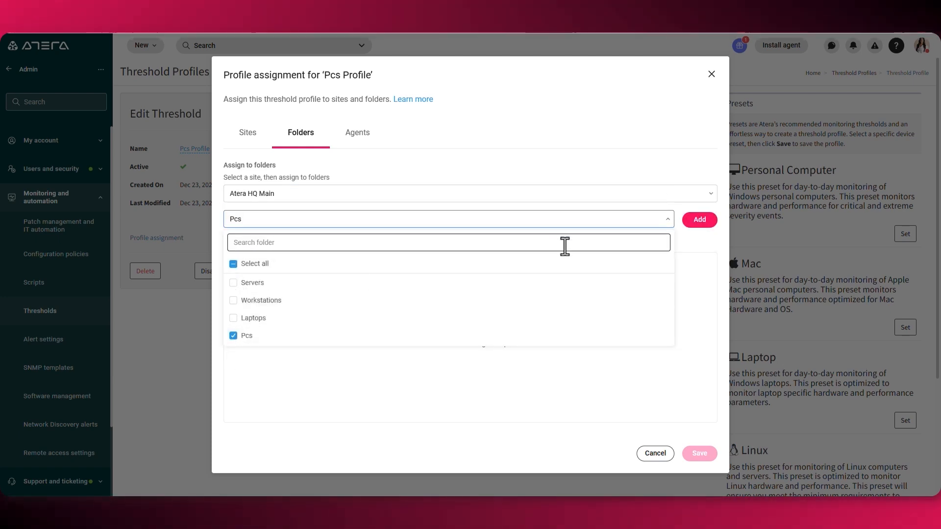
left_click(700, 220)
left_click(695, 452)
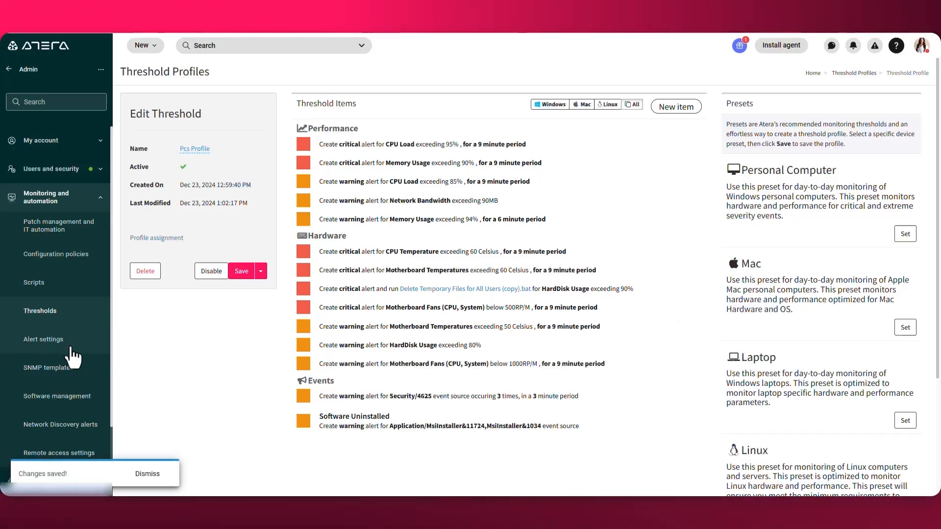
Step: Turn on email alerts in the alert settings, with Warning and Critical as the only send conditions
left_click(30, 343)
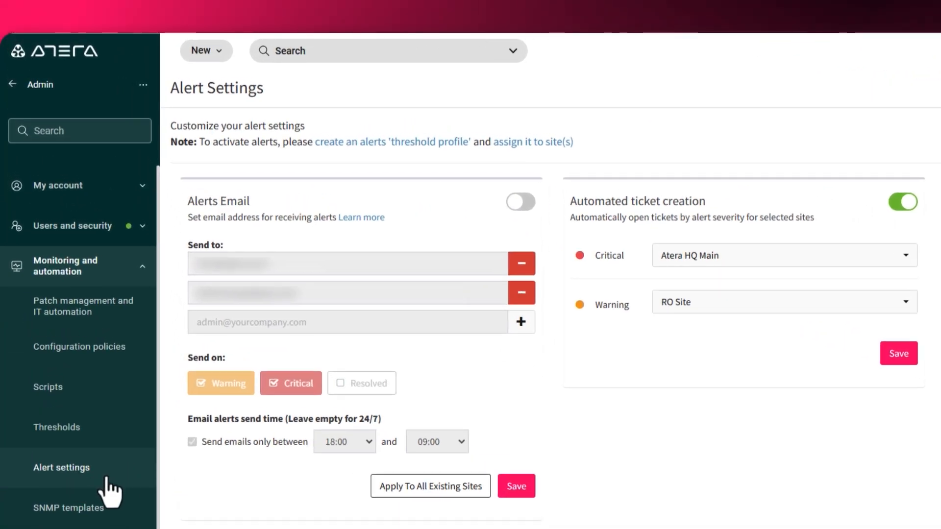
left_click(521, 202)
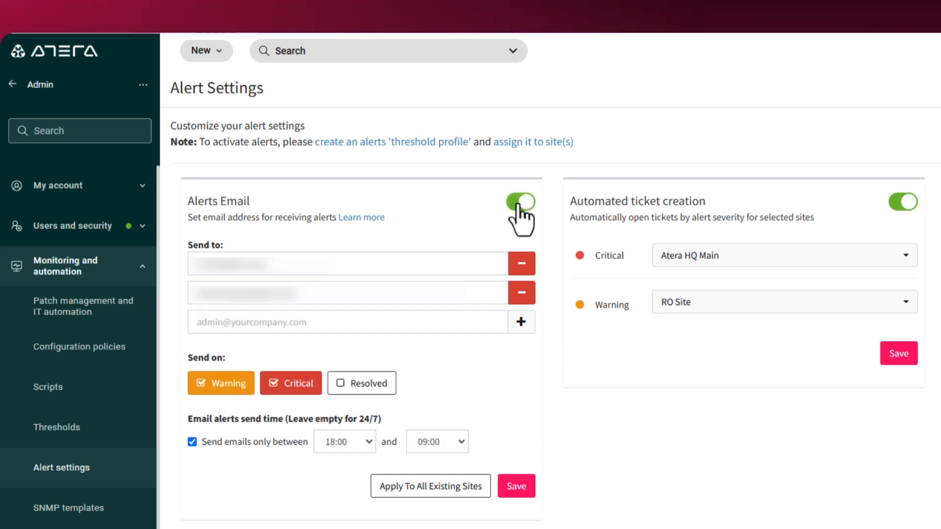
left_click(519, 203)
left_click(513, 200)
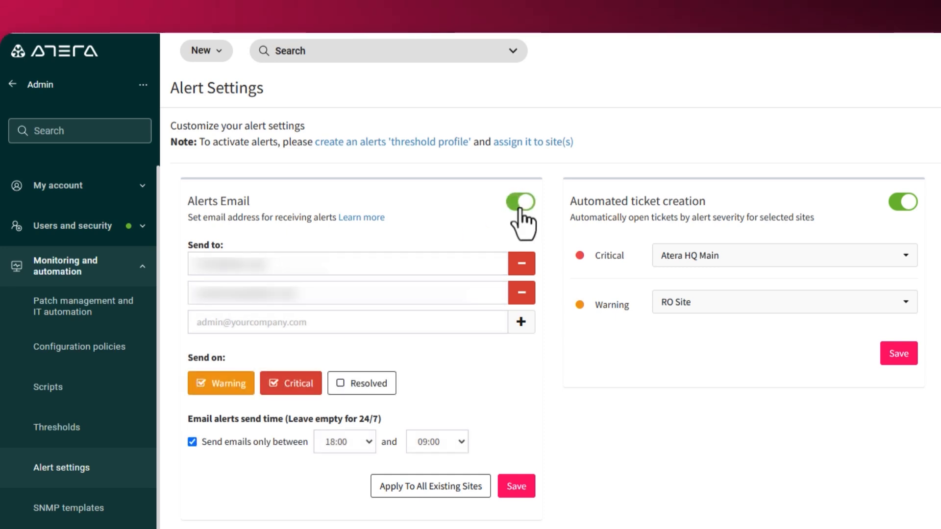
left_click(342, 385)
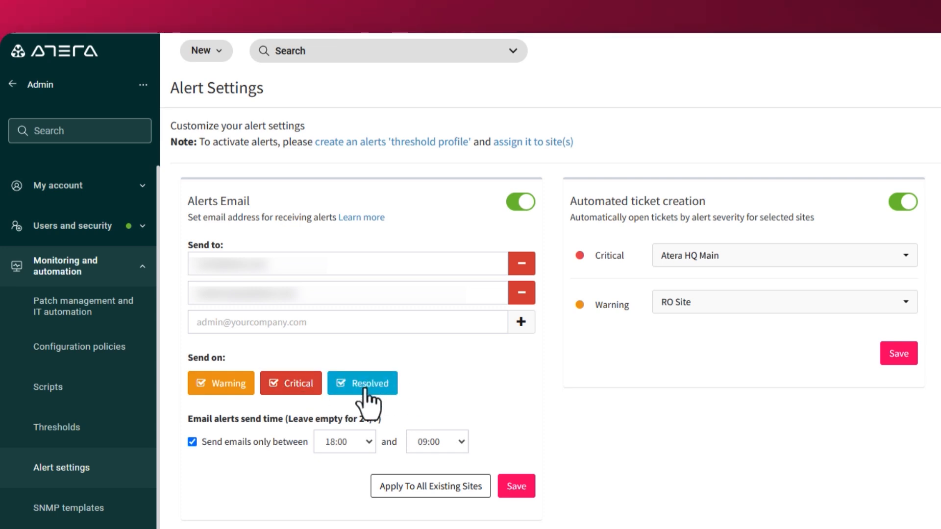
left_click(365, 387)
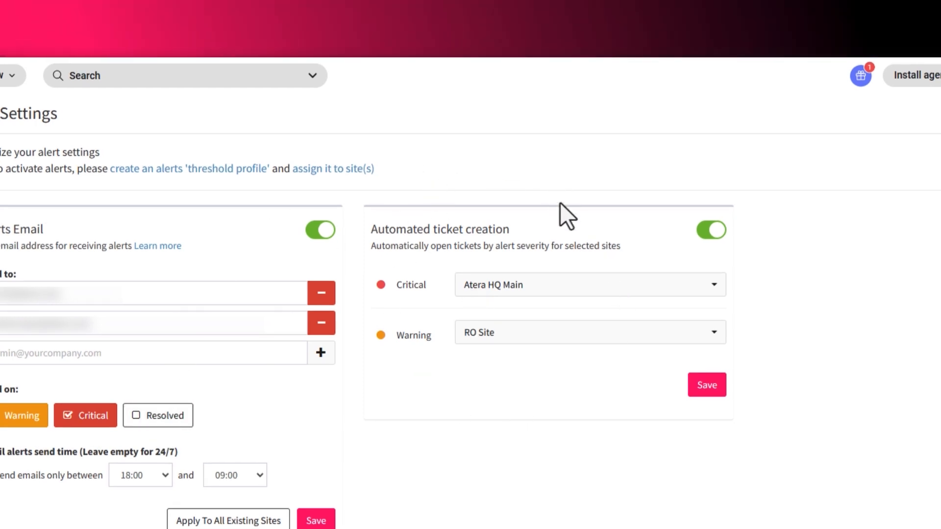
Step: Check the site choices for automated ticket creation on critical alerts and turn on sound alerts
left_click(579, 290)
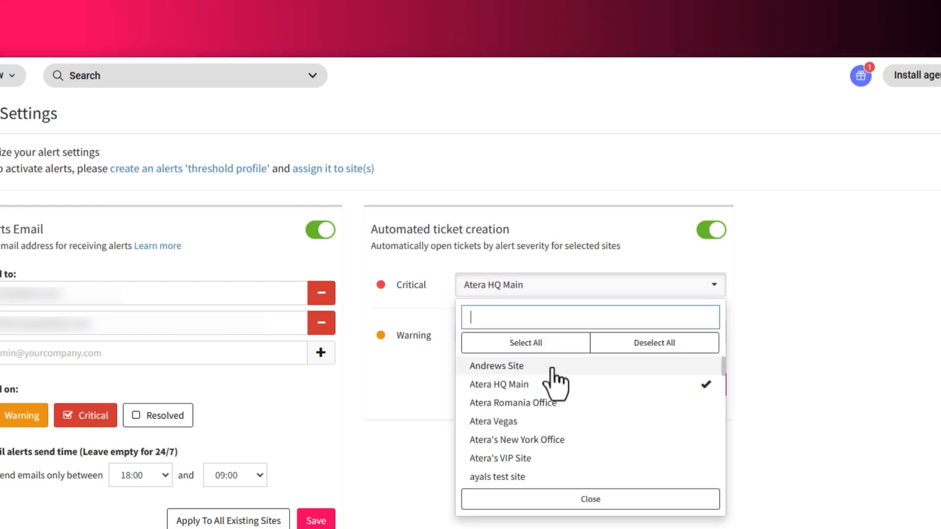
left_click(801, 351)
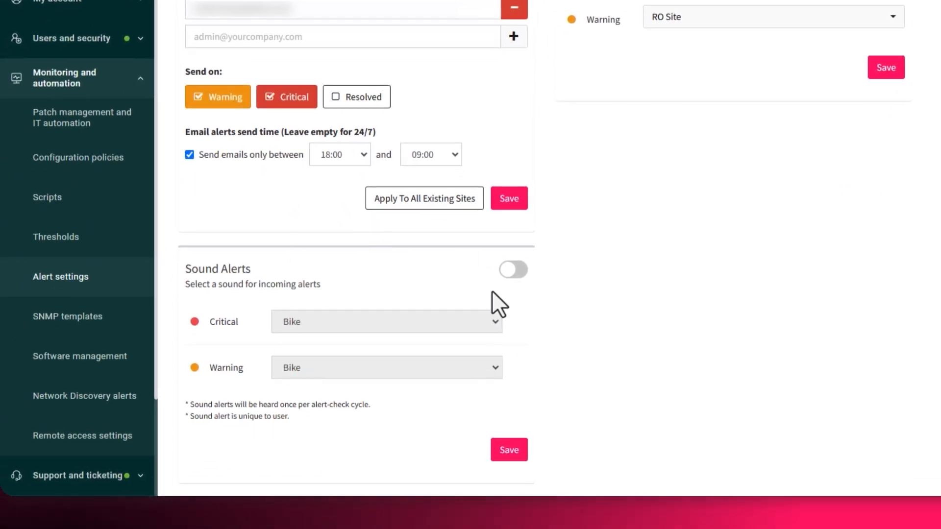
left_click(522, 272)
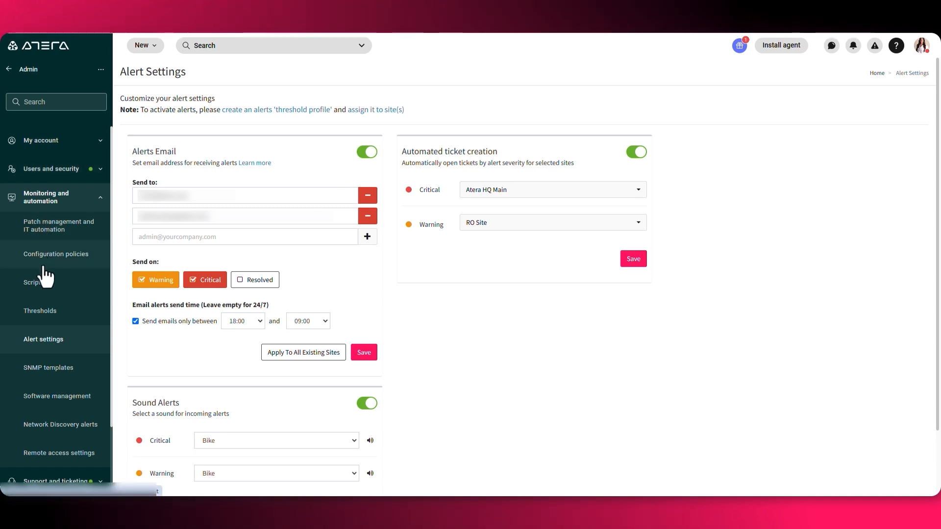
Step: Start a new script and generate its code with Copilot from the example "Delete Temporary files for all users"
left_click(38, 283)
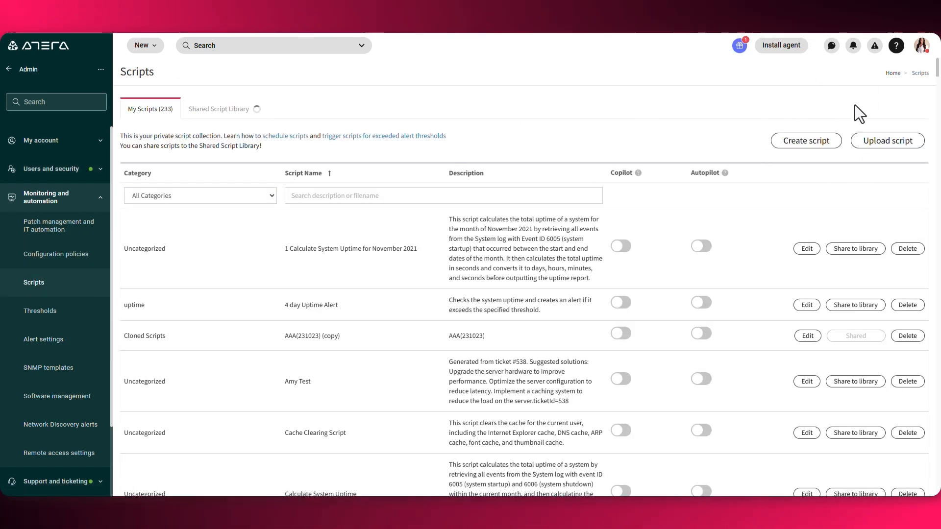
left_click(800, 142)
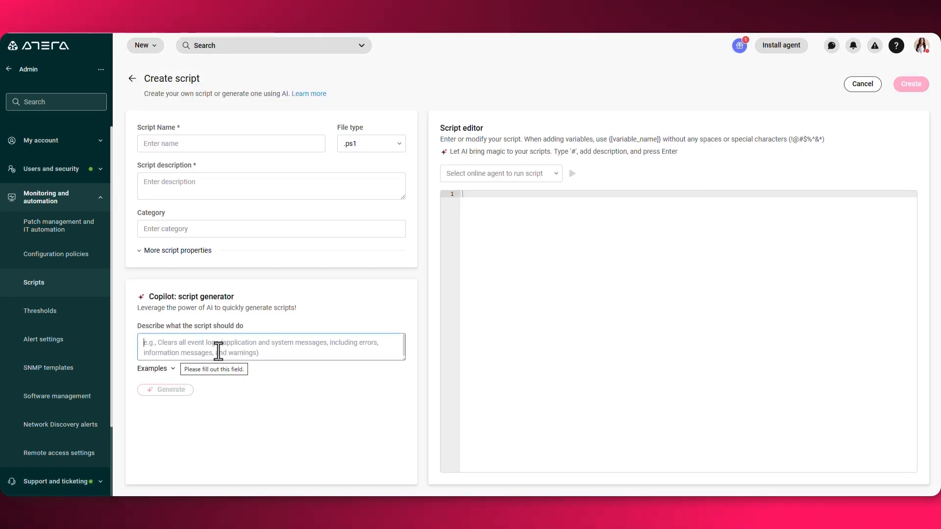
left_click(157, 371)
scroll(159, 429, "down", 1)
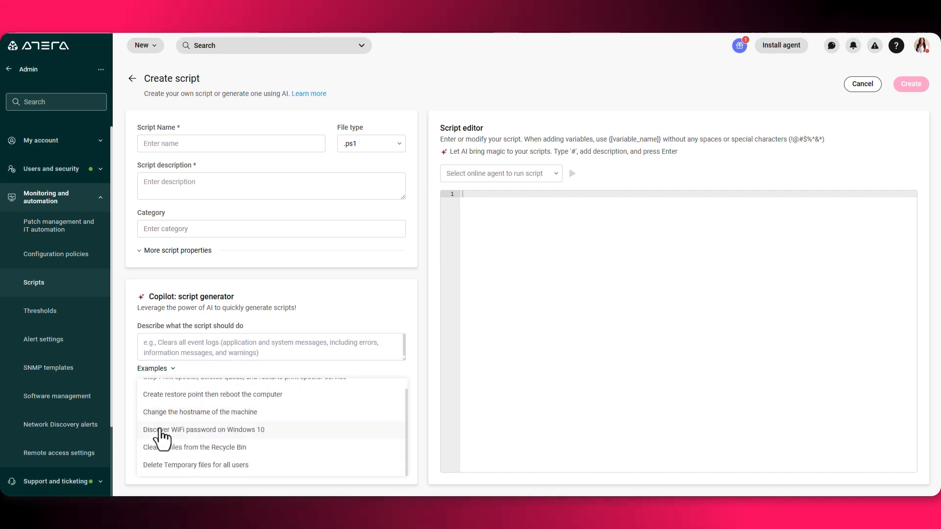
left_click(158, 471)
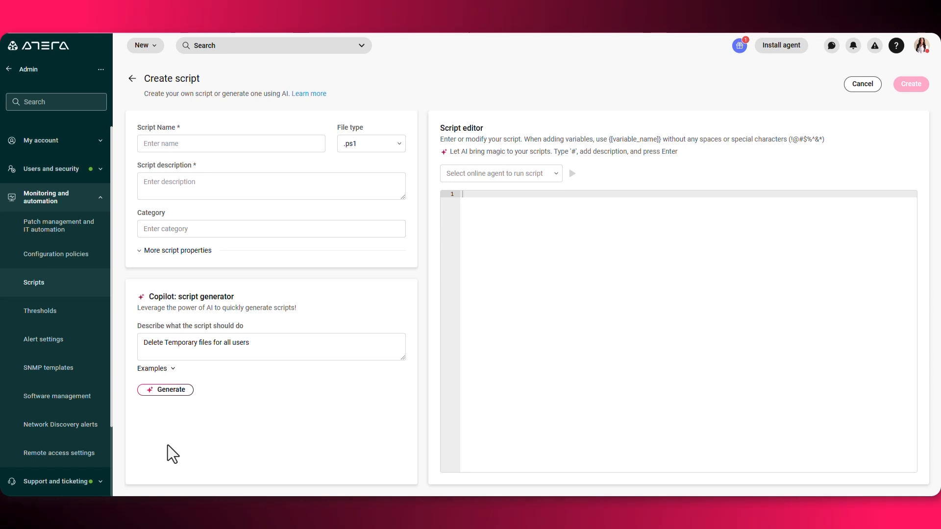
left_click(170, 390)
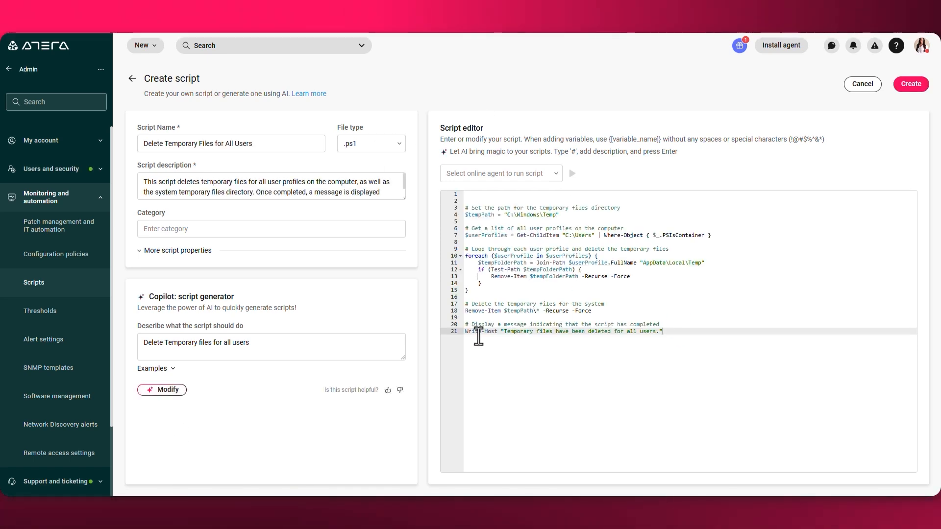
Step: Check the file type and online agent choices for the generated script, keeping .ps1, and create the script
left_click(386, 146)
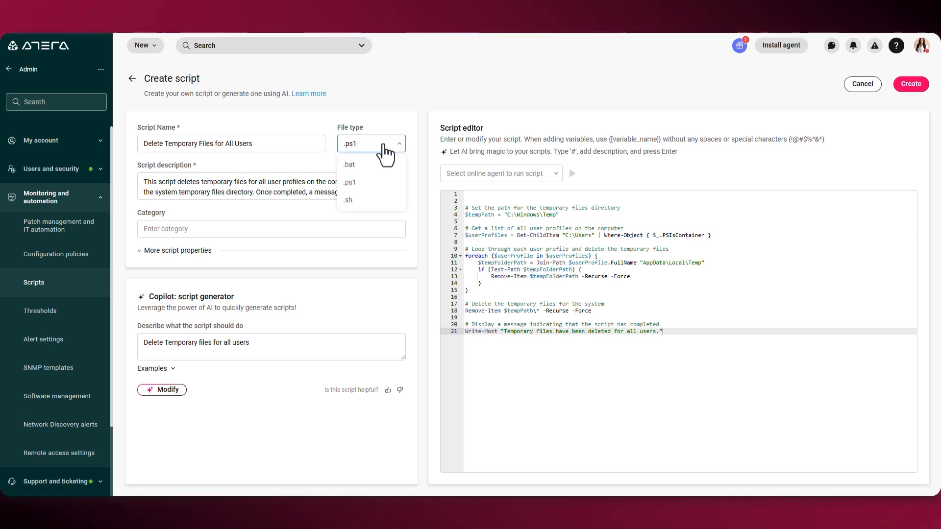
left_click(319, 154)
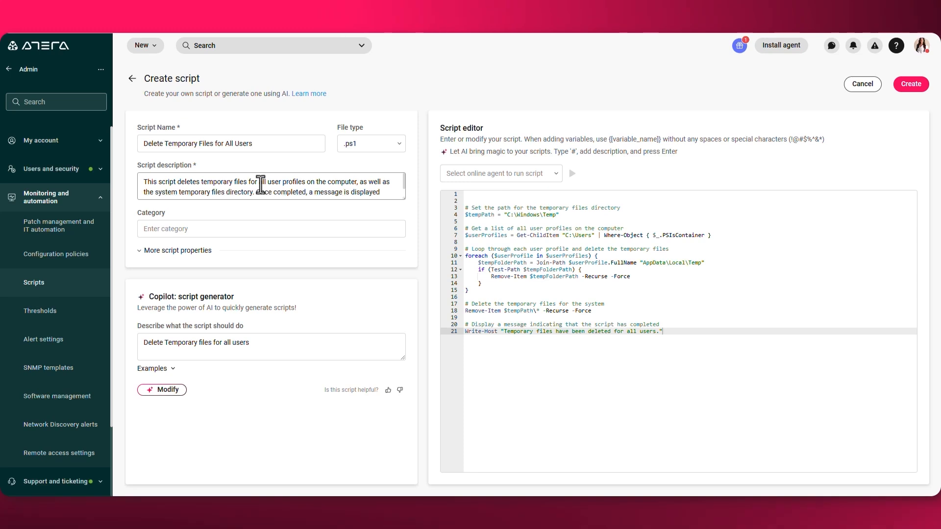
left_click(523, 175)
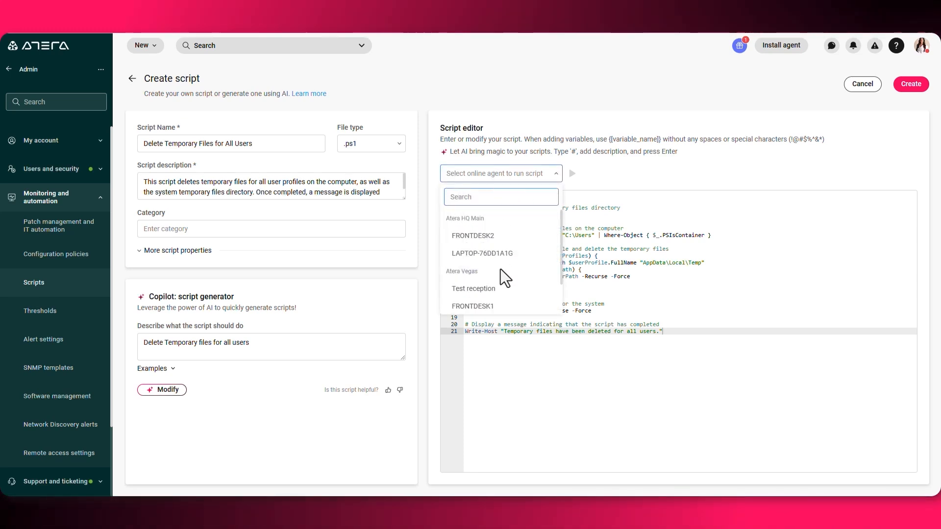
double_click(530, 153)
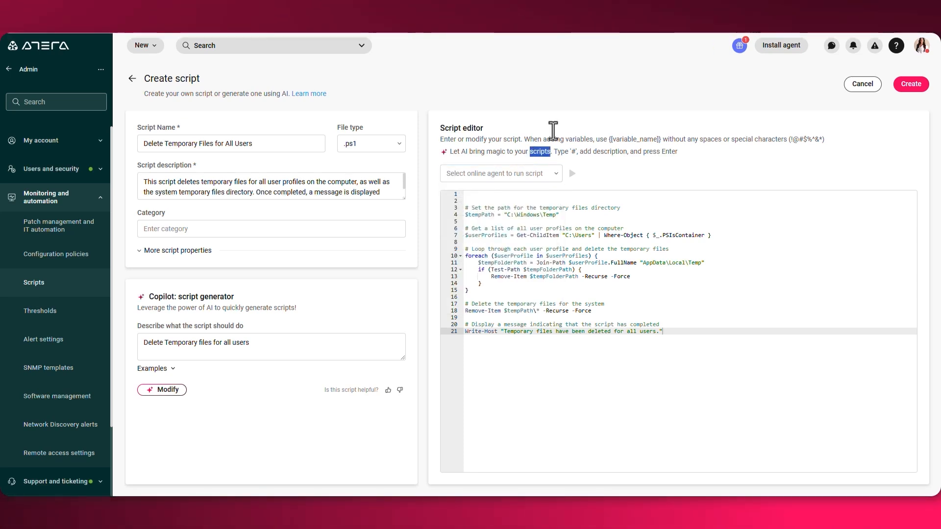
left_click(591, 92)
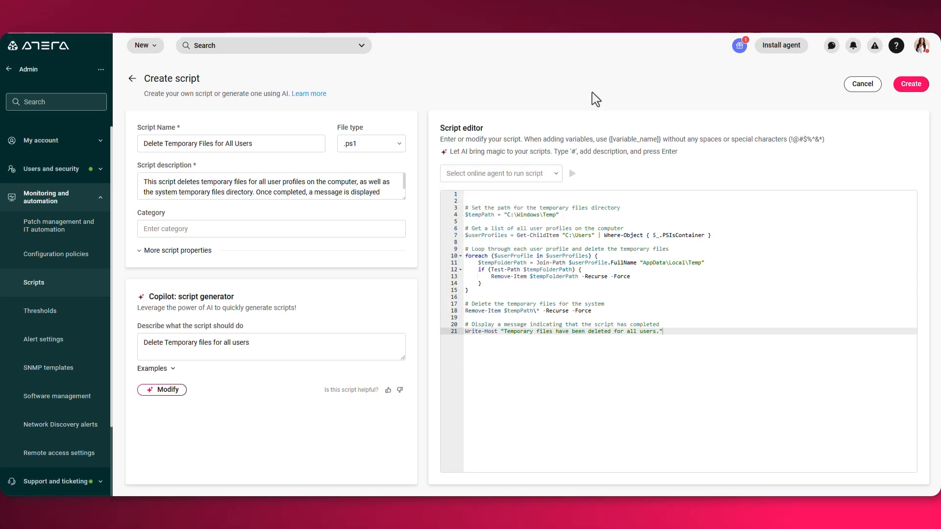
left_click(911, 84)
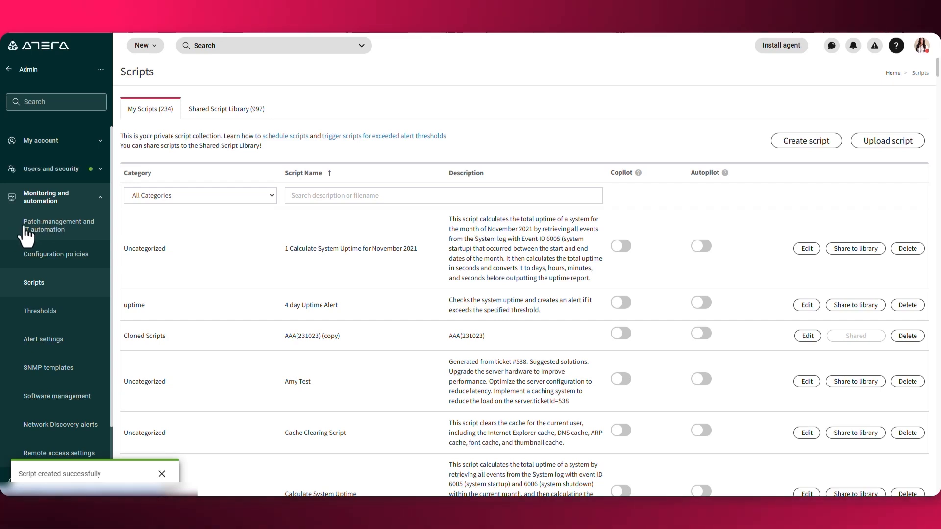
Step: In patch management and IT automation, set the default offline agent execution preference to "Queue for up to 1 week" and update it
left_click(63, 230)
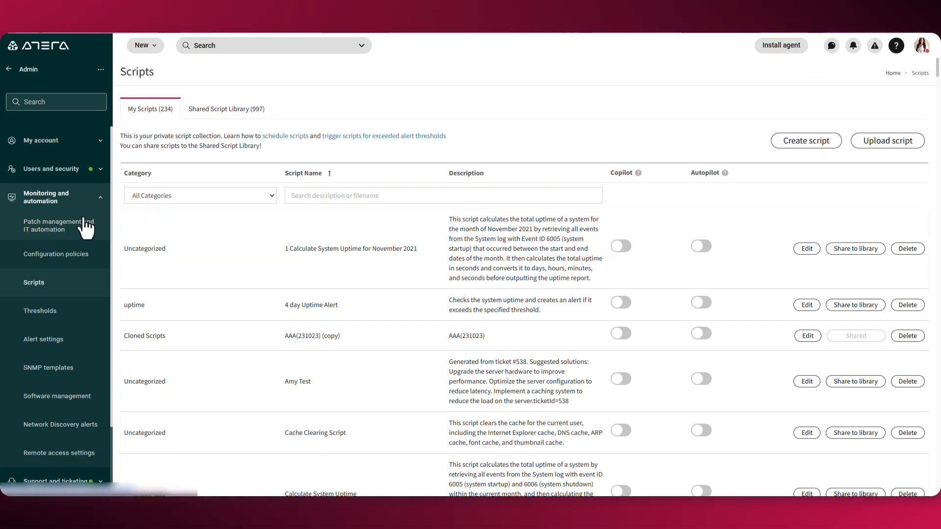
left_click(82, 225)
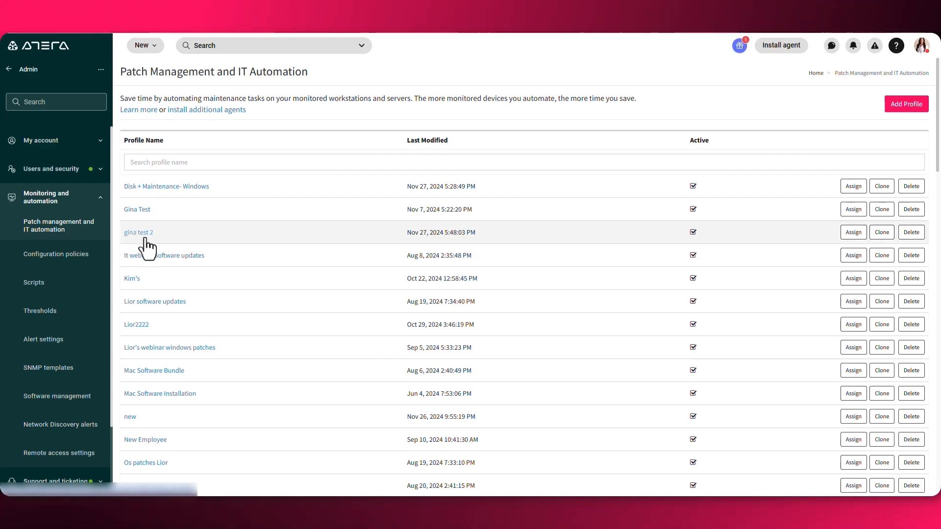
scroll(237, 239, "down", 20)
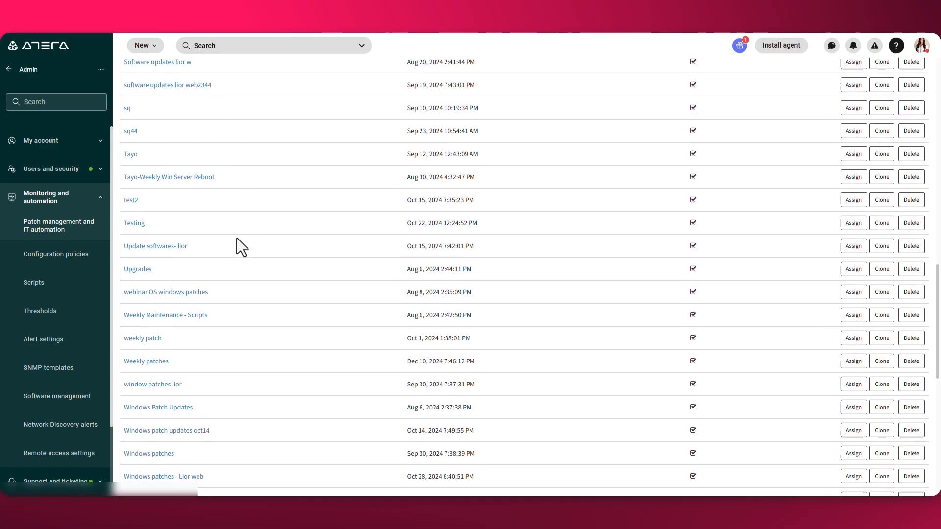
scroll(237, 238, "down", 2)
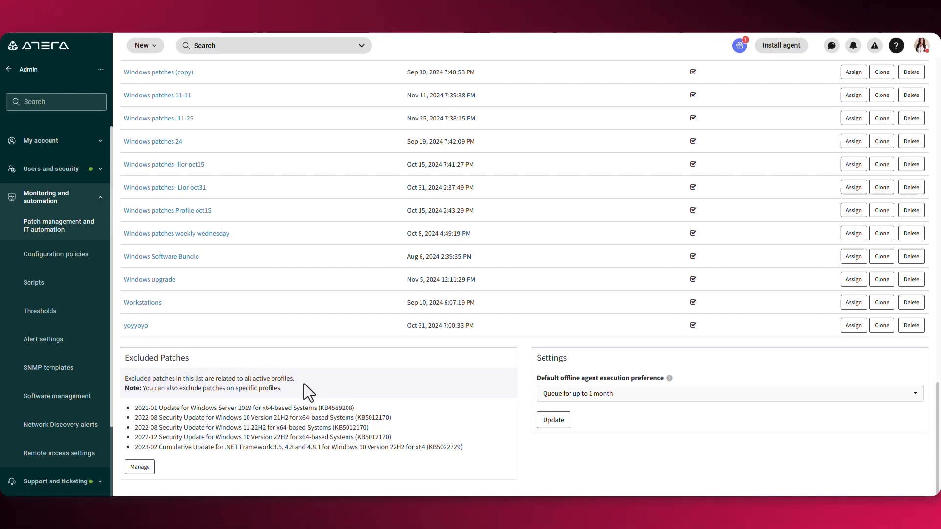
left_click(631, 397)
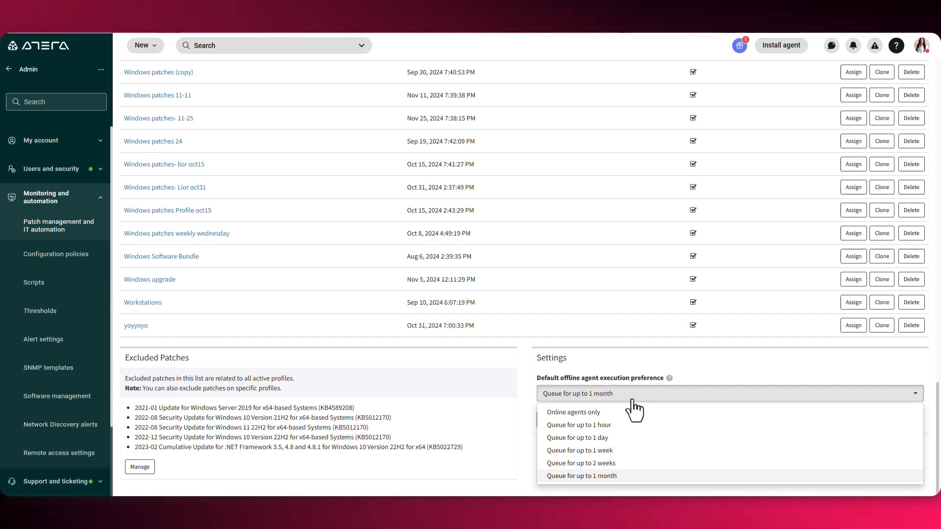
left_click(600, 450)
left_click(548, 423)
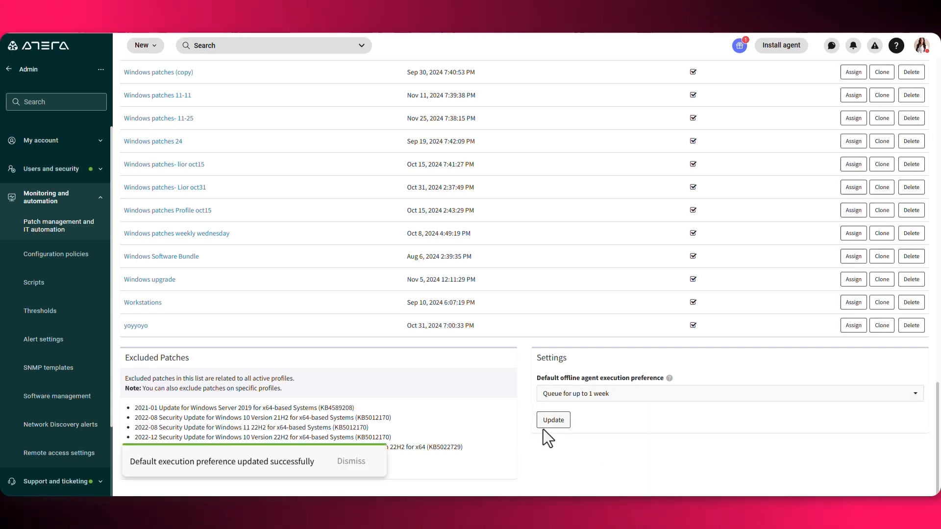
Step: Add a patch and IT automation profile named "Windows patches!!!" and save it
scroll(488, 330, "up", 15)
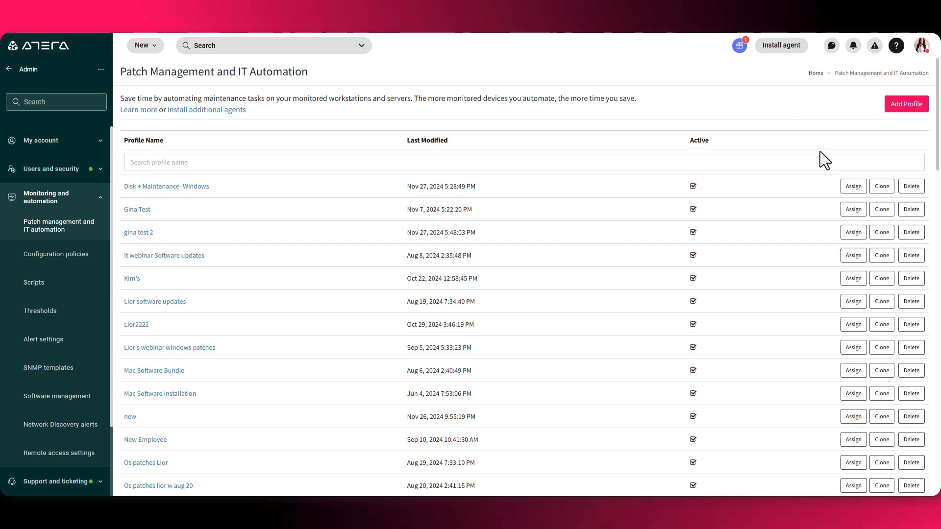
left_click(904, 104)
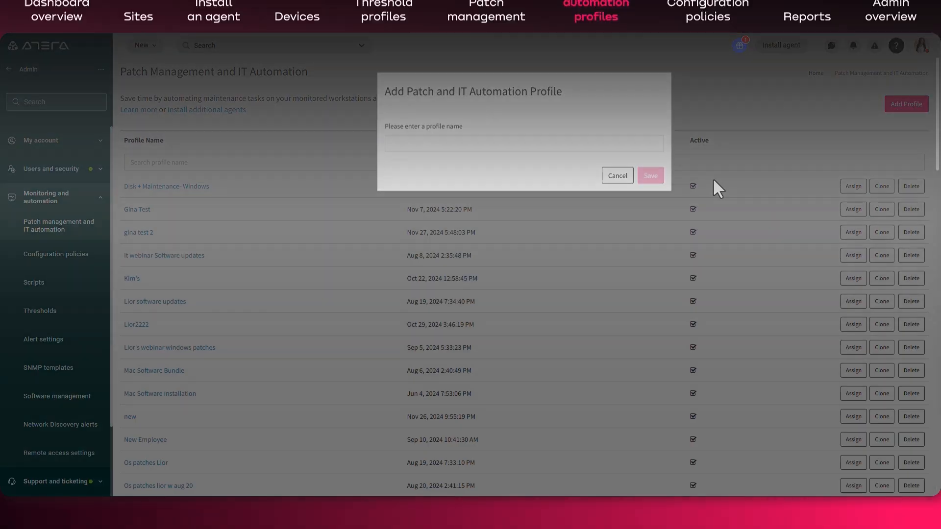
left_click(588, 145)
type("Windows patches!!!")
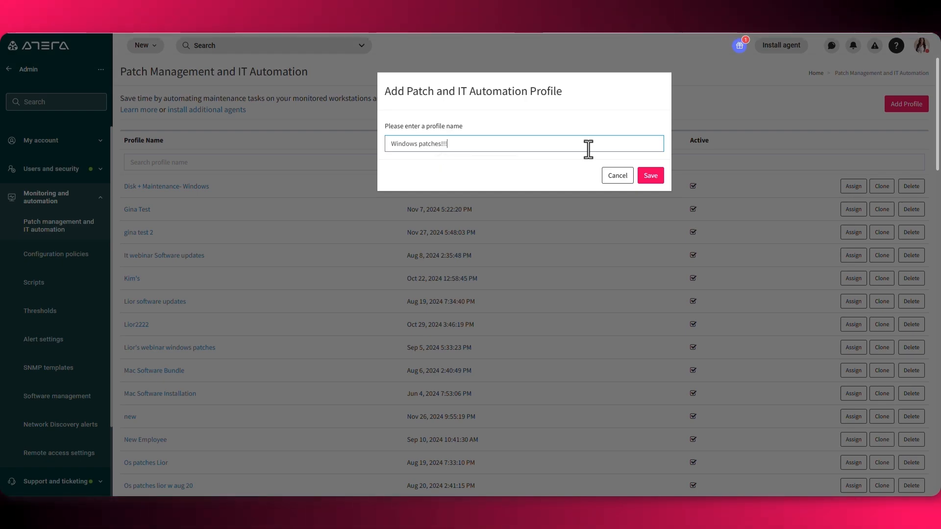
left_click(647, 179)
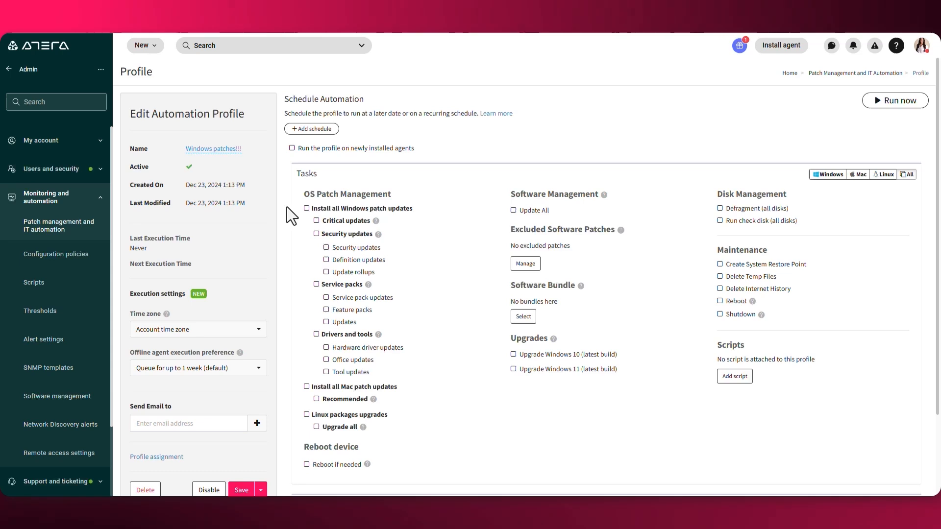
Step: Include all Windows patch updates in the profile's tasks, enable reboot if needed and read its explanation
left_click(306, 208)
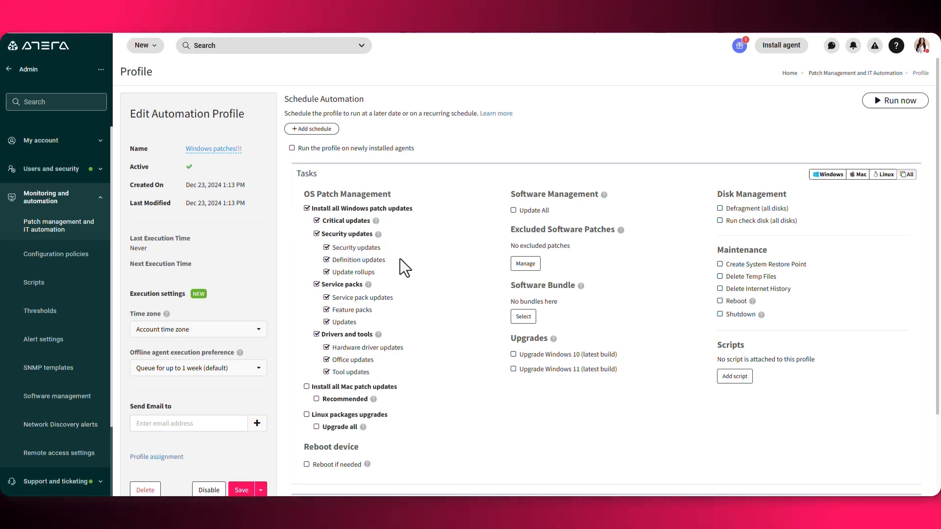
scroll(400, 259, "down", 2)
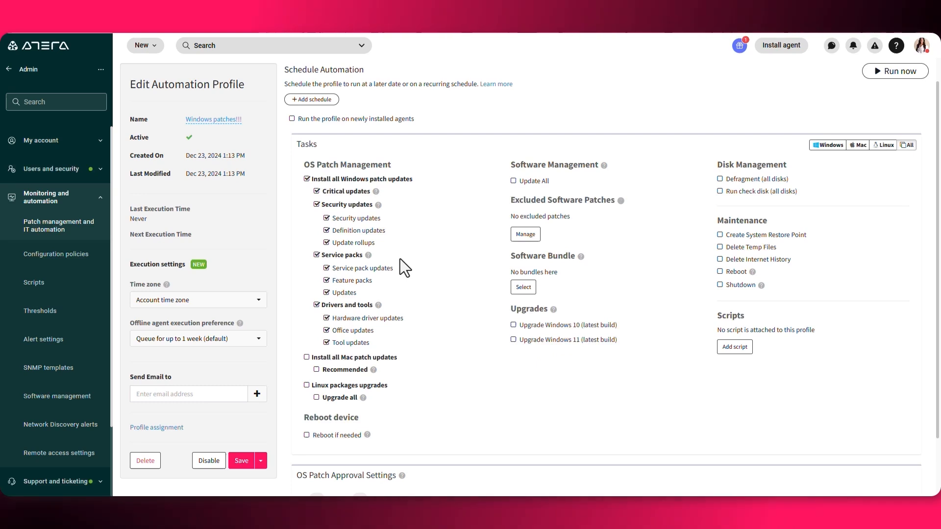
scroll(400, 259, "down", 1)
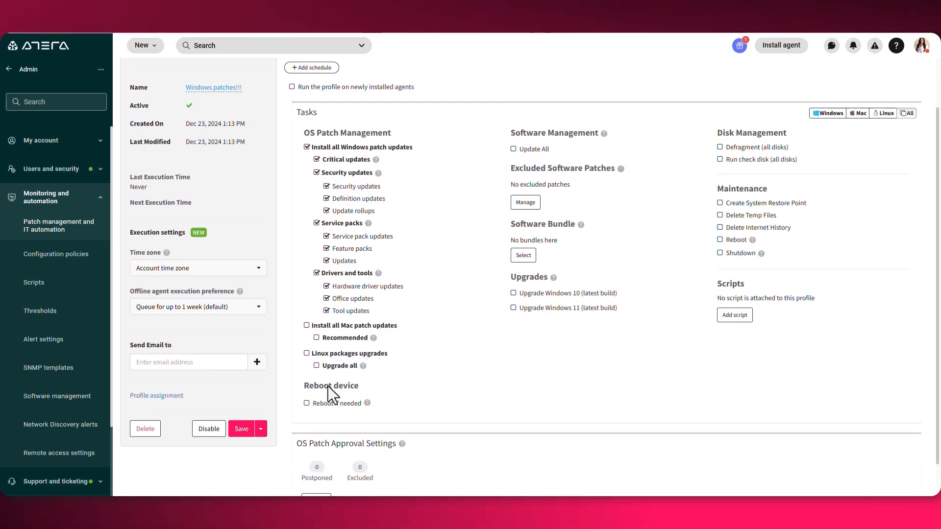
left_click(306, 405)
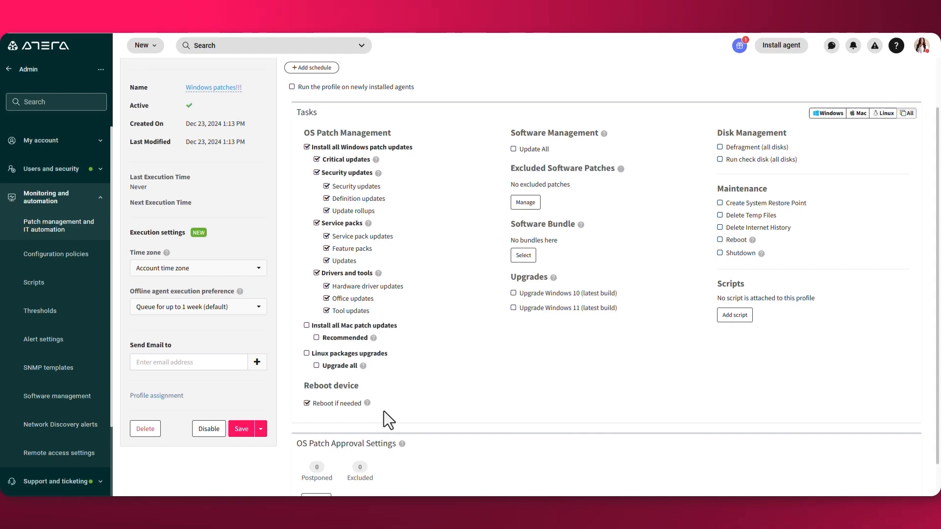
mouse_move(365, 403)
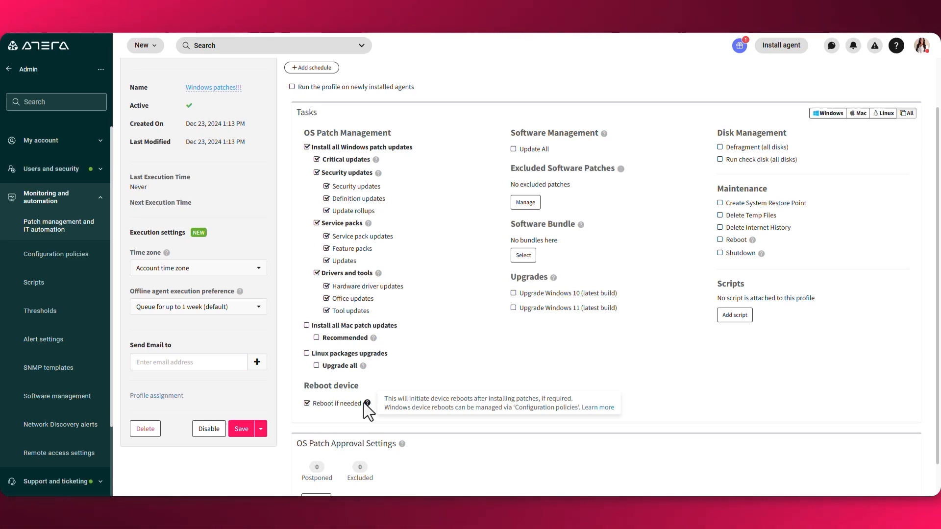
Step: Save a custom monthly schedule for the third Wednesday of every month at 01:00 AM and check the profile's time zone choices
scroll(291, 196, "up", 2)
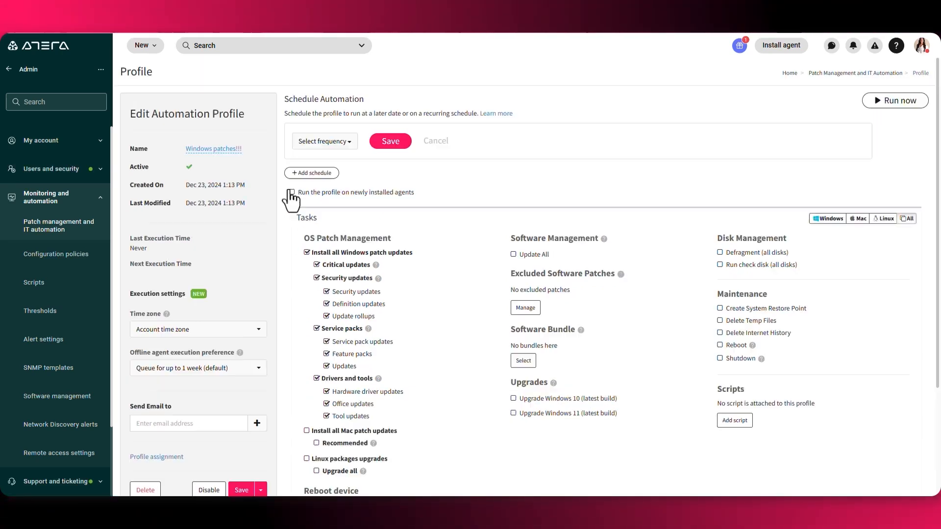
left_click(342, 152)
mouse_move(331, 199)
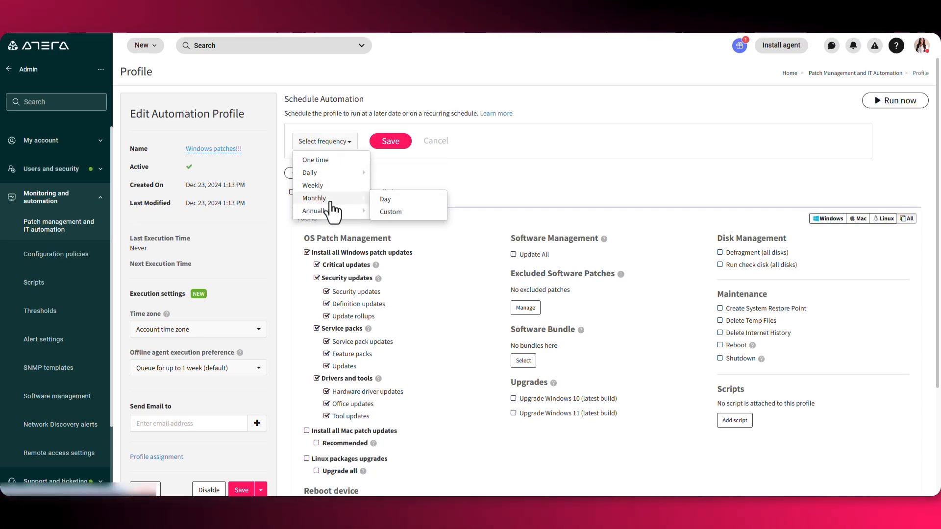
left_click(391, 211)
left_click(441, 141)
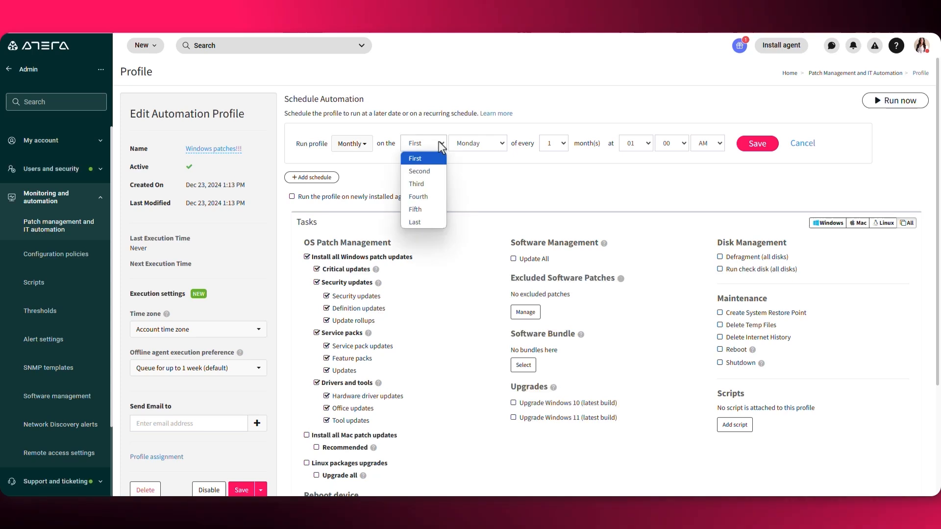
left_click(431, 189)
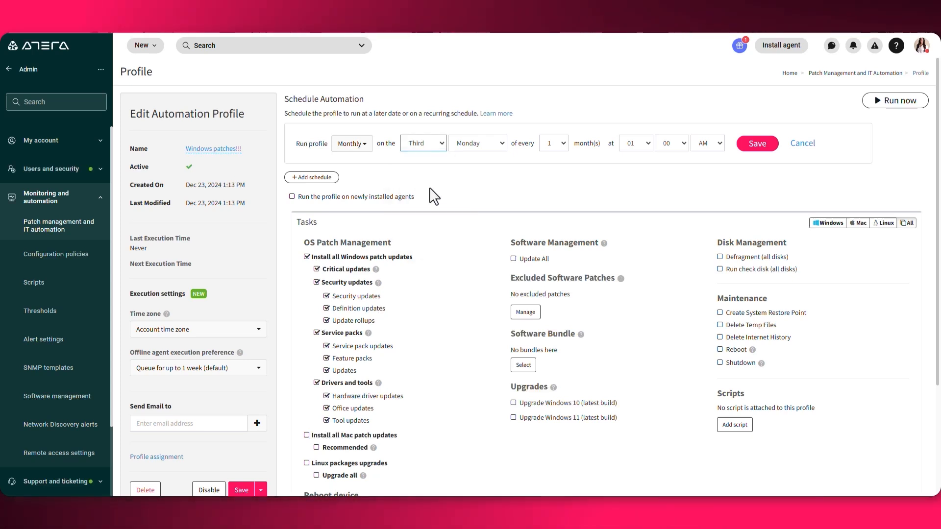
left_click(496, 142)
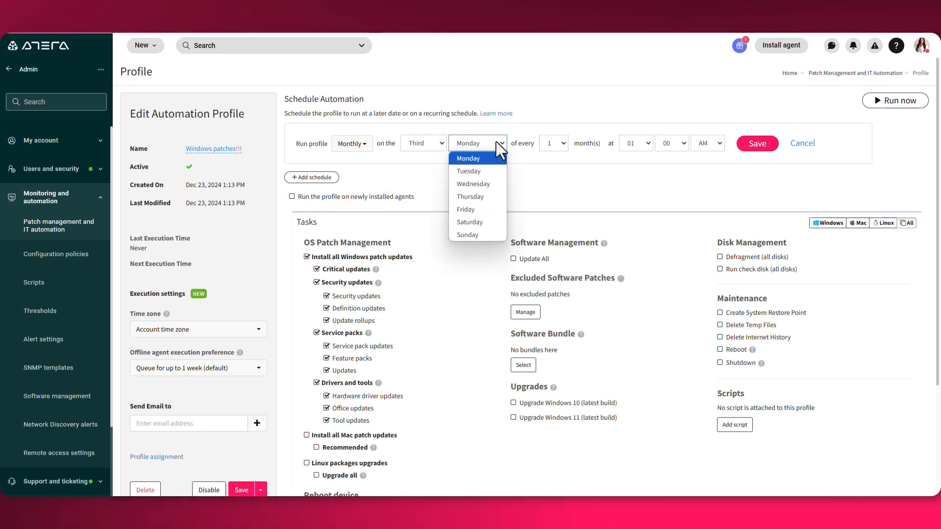
left_click(493, 179)
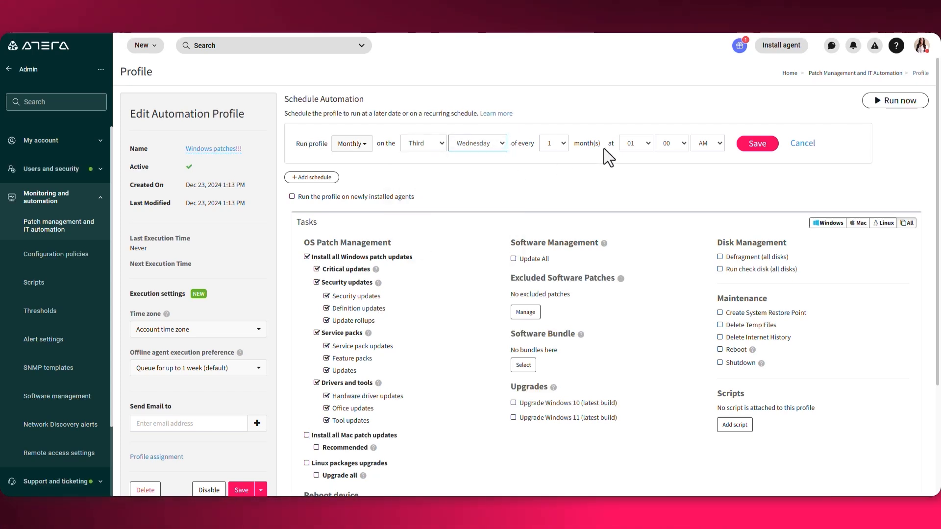
left_click(754, 147)
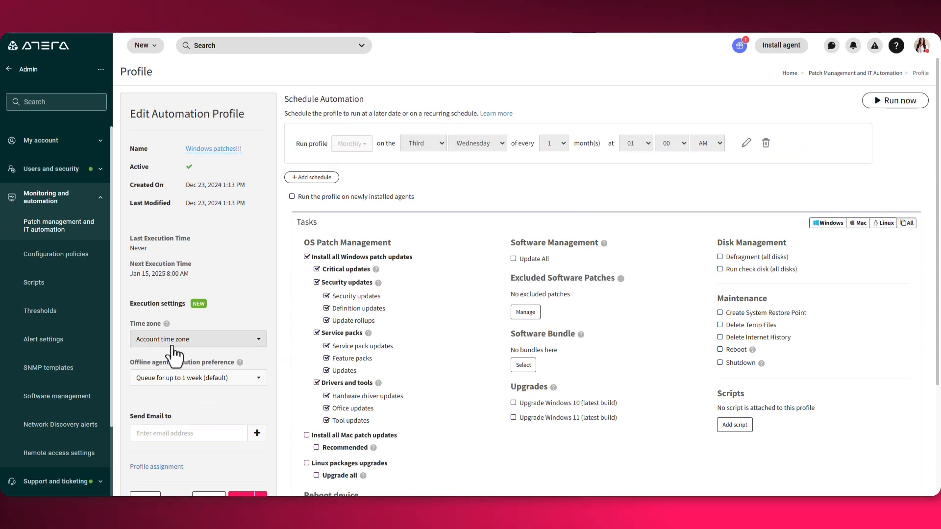
left_click(221, 348)
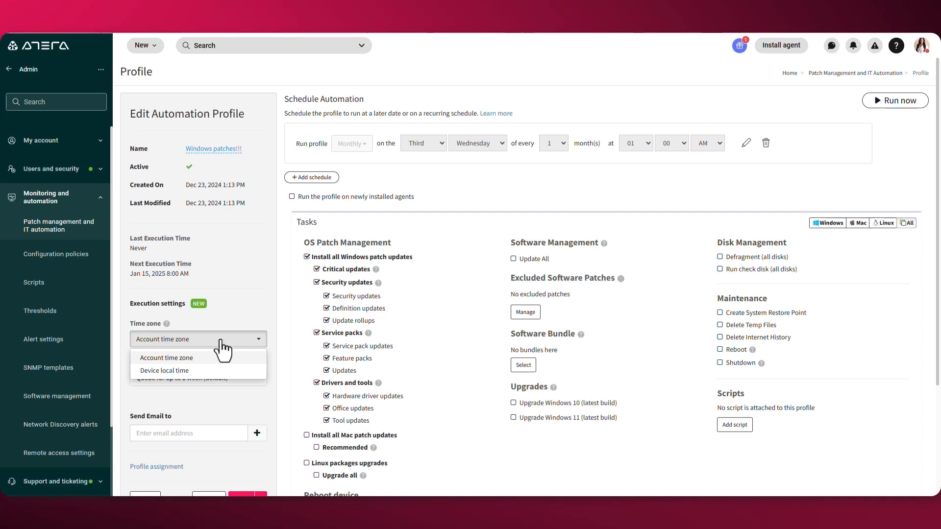
left_click(219, 348)
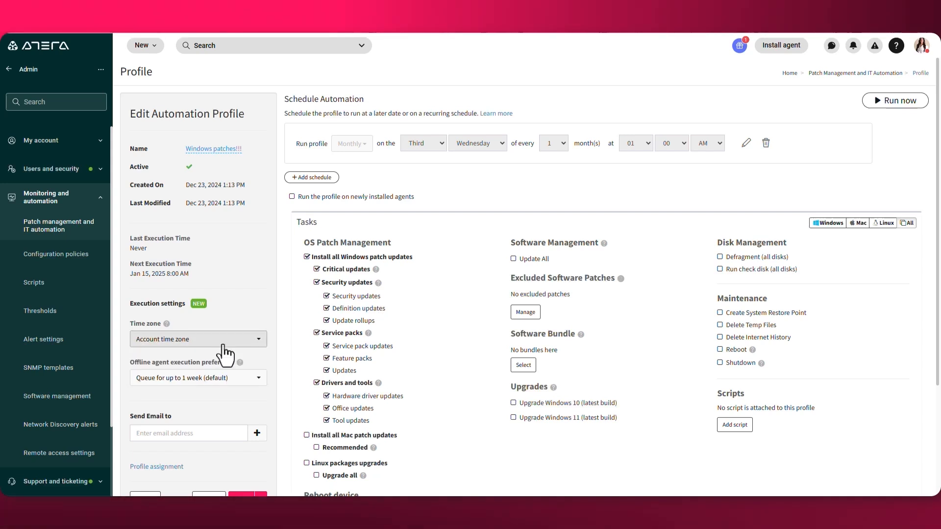
Step: Save the profile with its time zone set to Device local time and check its assignment options for sites and folders
left_click(218, 344)
left_click(215, 371)
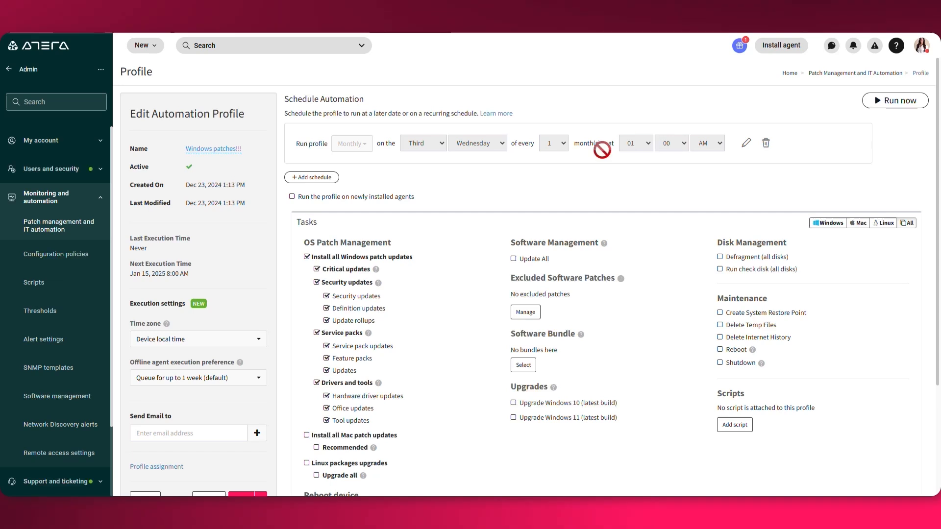
scroll(274, 245, "down", 2)
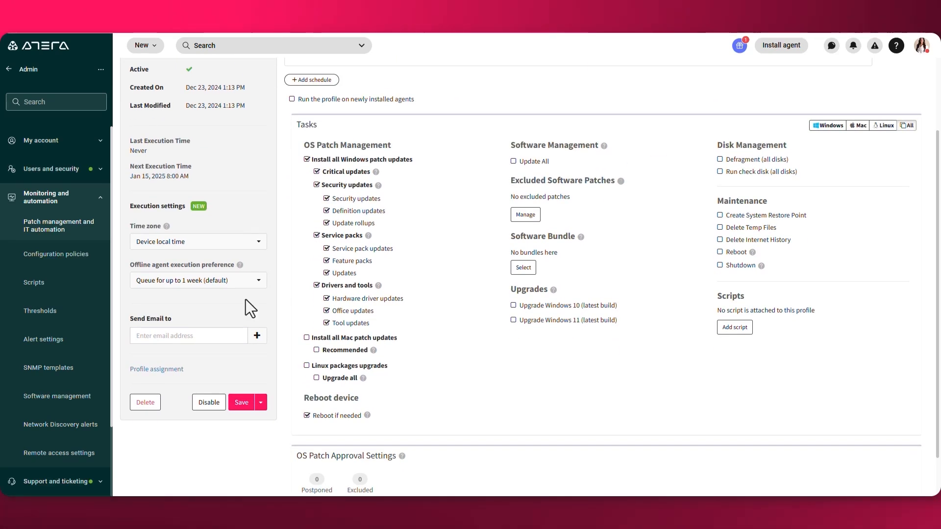
left_click(171, 335)
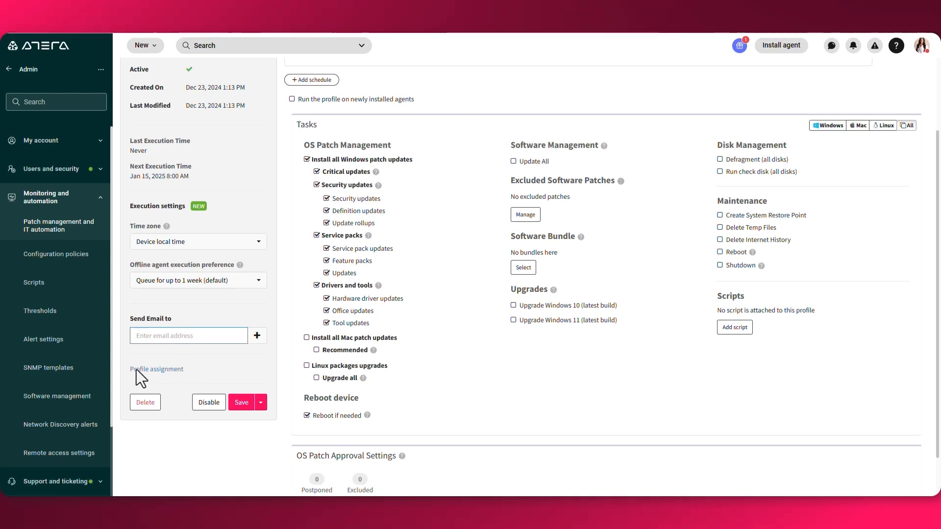
left_click(241, 401)
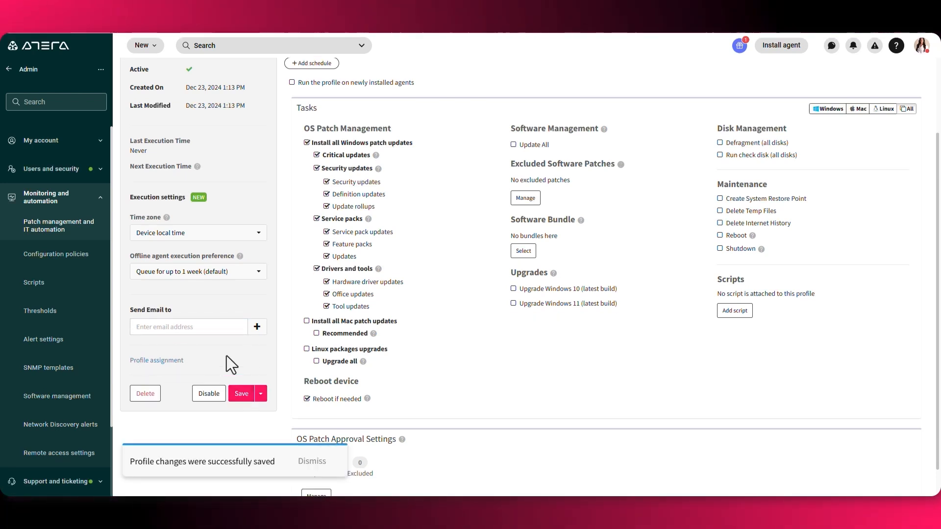
left_click(162, 363)
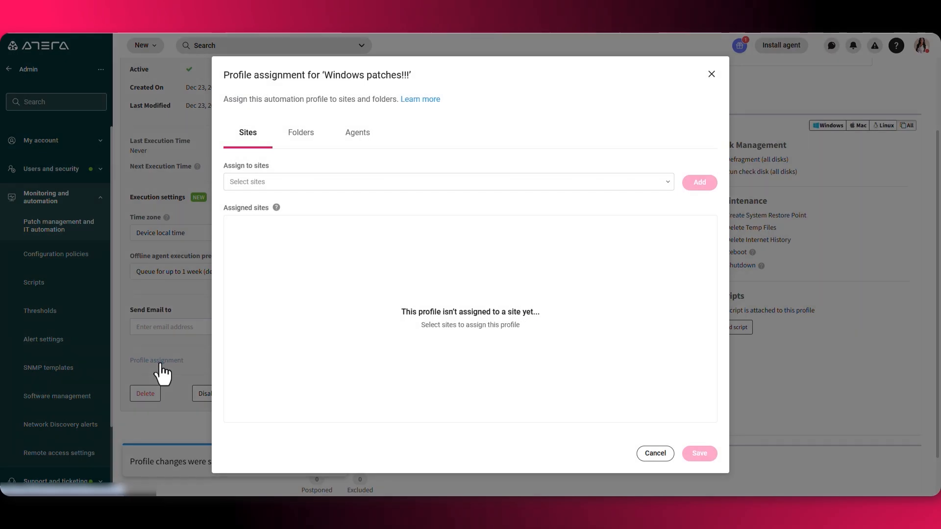
left_click(324, 143)
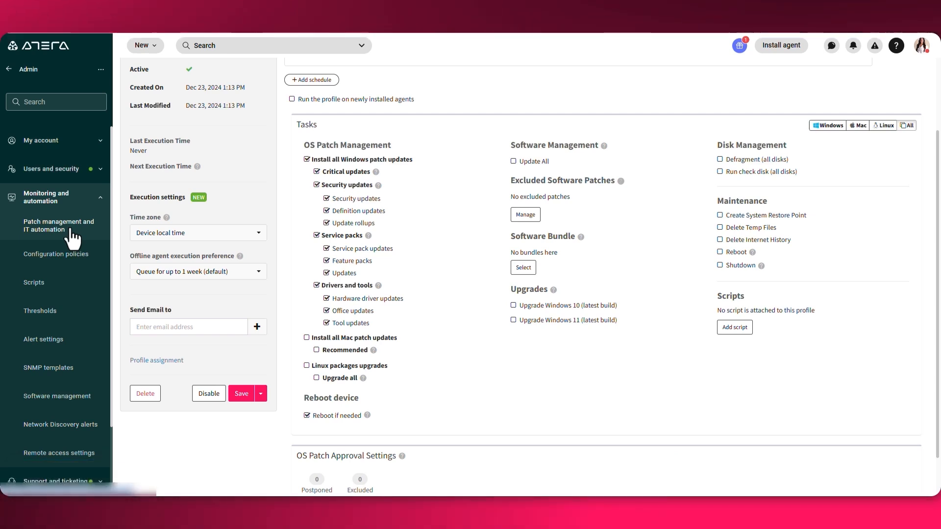
Step: Add a patch and IT automation profile named "Software updates !" and save it
left_click(70, 231)
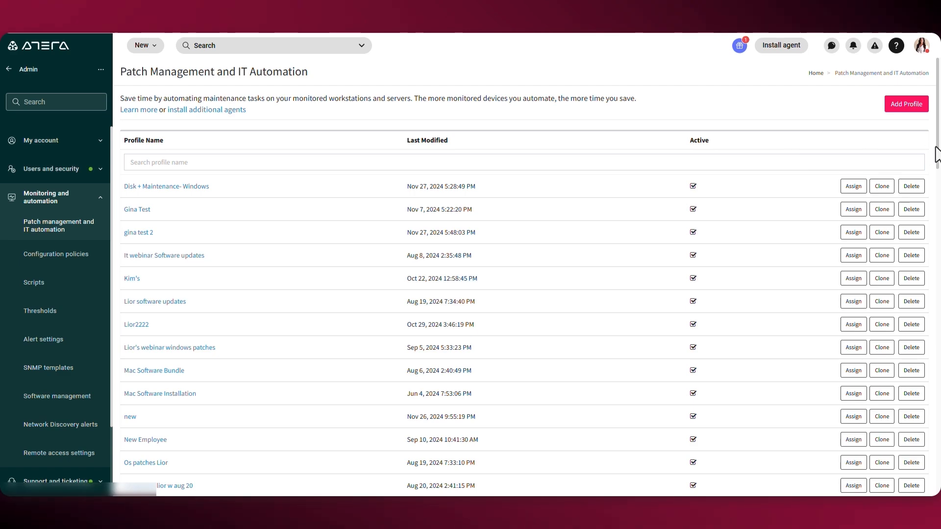
left_click(896, 105)
left_click(609, 143)
type("S")
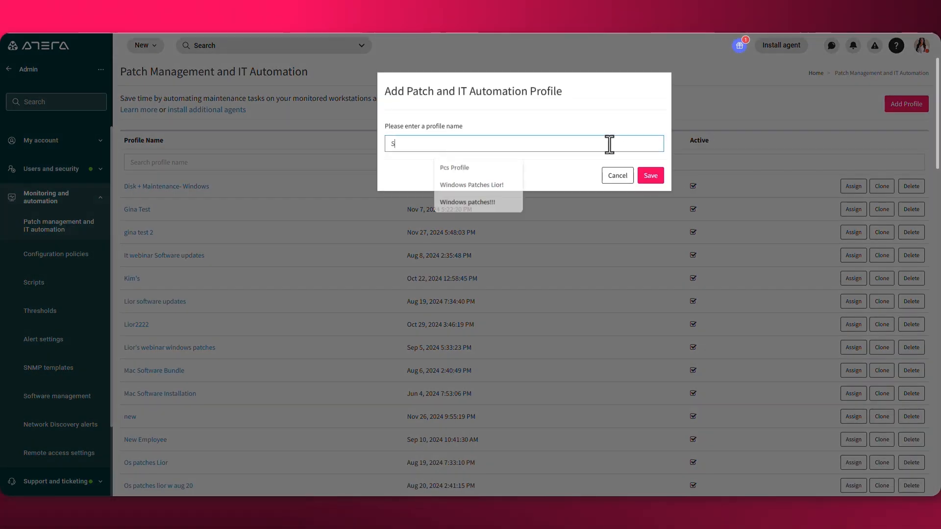
type("oftware upd")
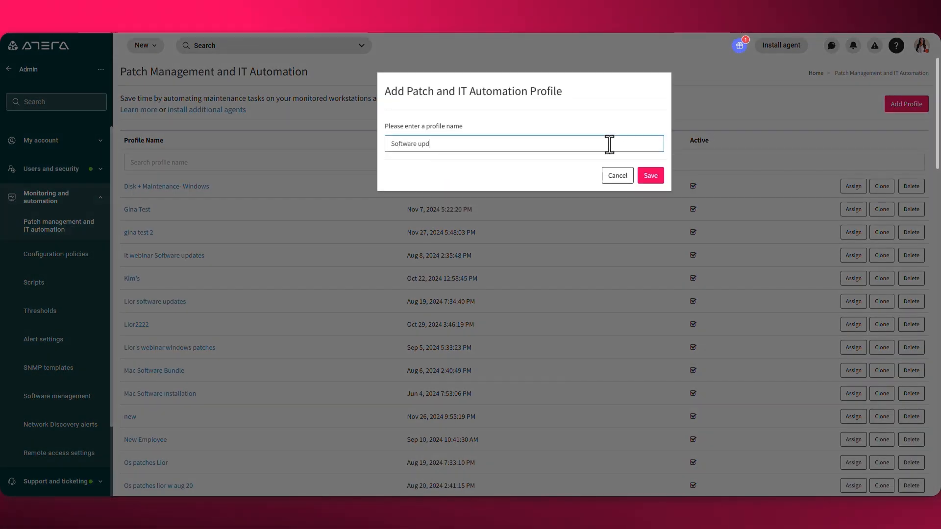
type("ates !")
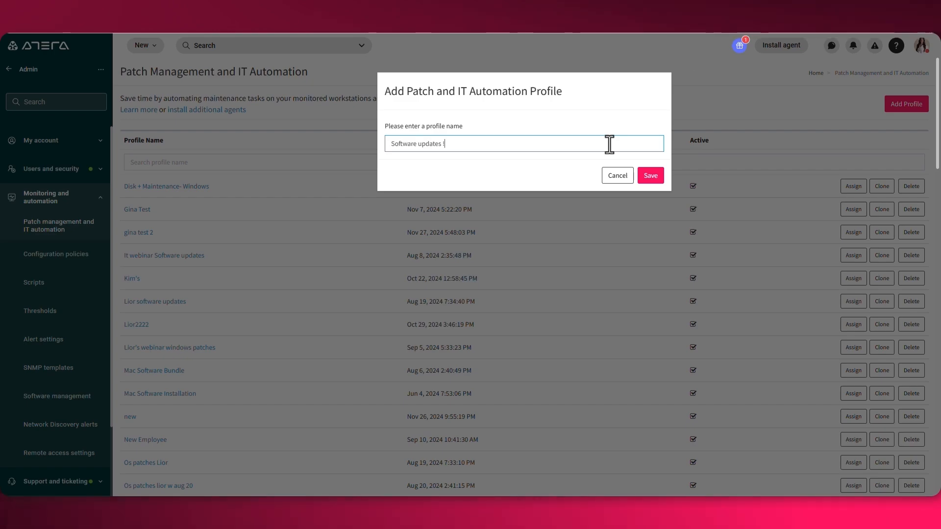
left_click(651, 178)
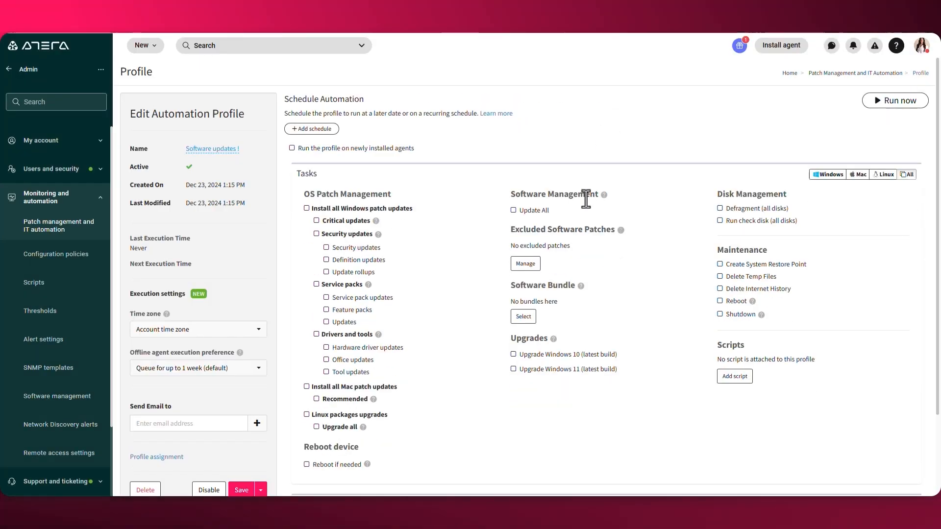
Step: Include Update All software and the Onboarding software bundle, and enable running the profile on newly installed agents
left_click(514, 211)
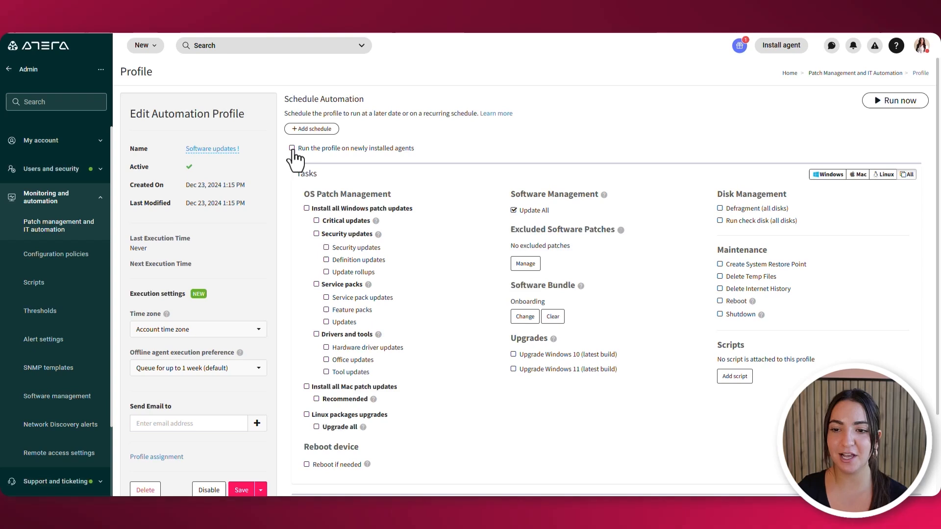
left_click(292, 149)
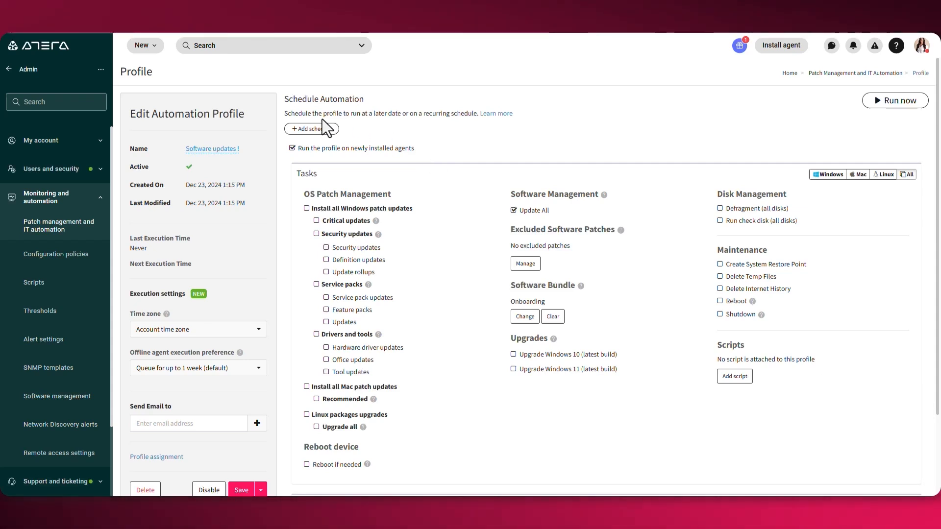
Step: Schedule the profile weekly for every Monday at 01:00 AM, save it and look at the scripts available for attaching
left_click(314, 129)
left_click(324, 142)
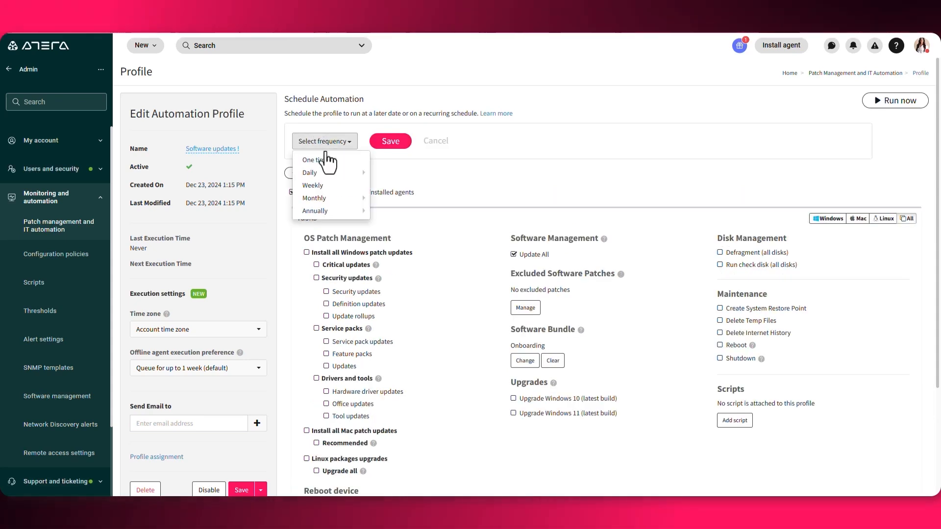
left_click(329, 186)
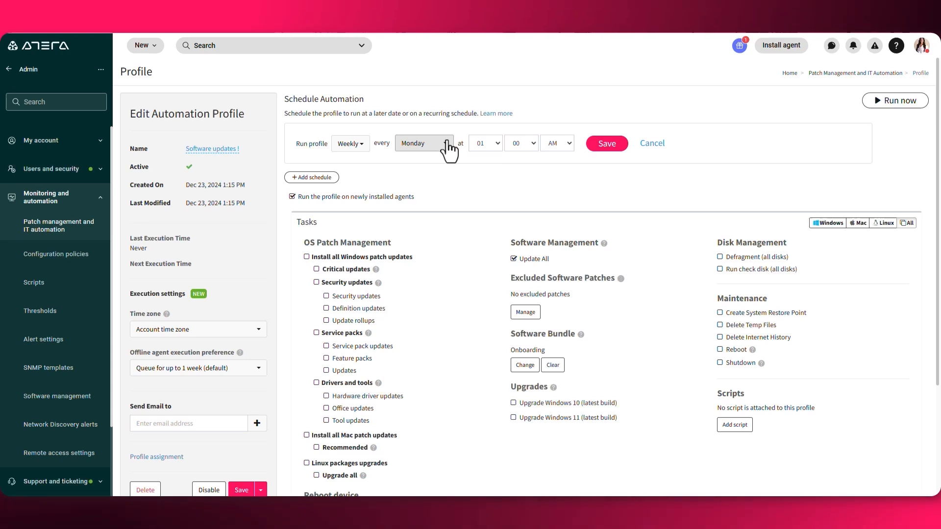
left_click(608, 147)
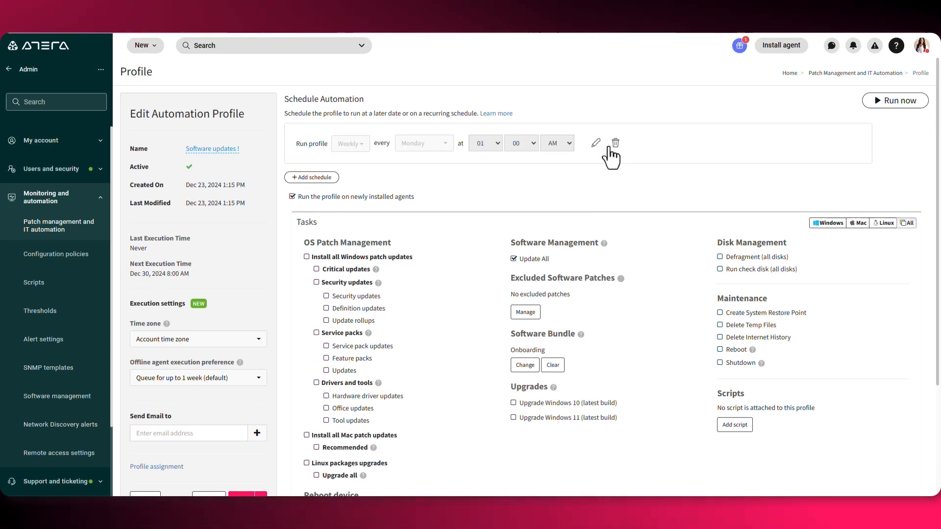
scroll(494, 213, "down", 1)
scroll(494, 212, "down", 1)
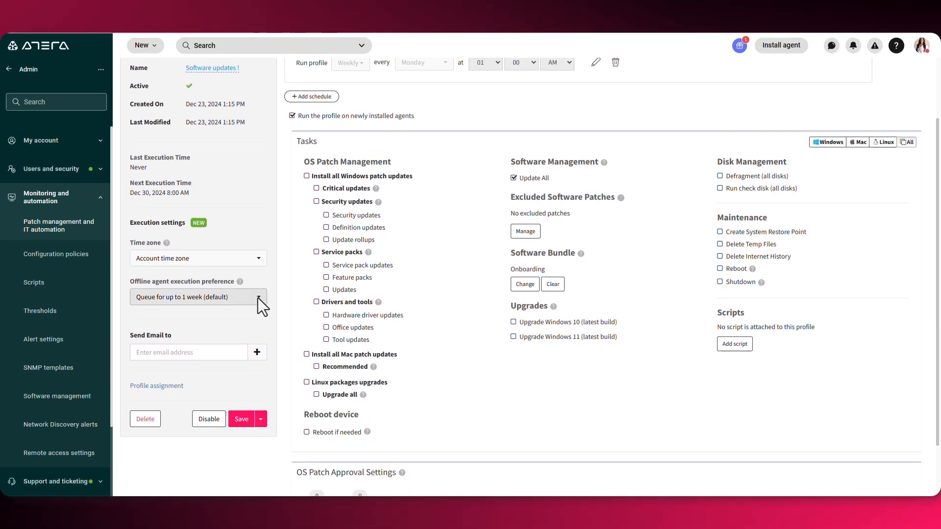
left_click(241, 422)
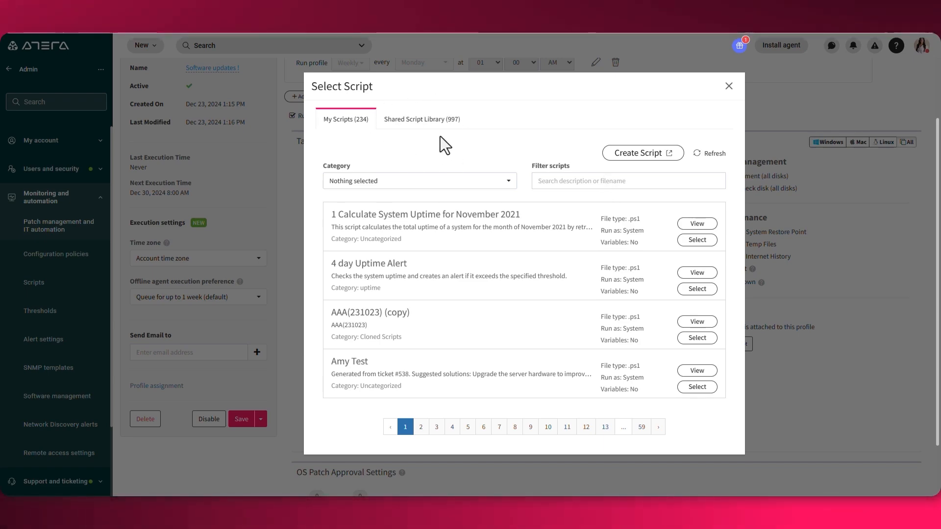
left_click(729, 87)
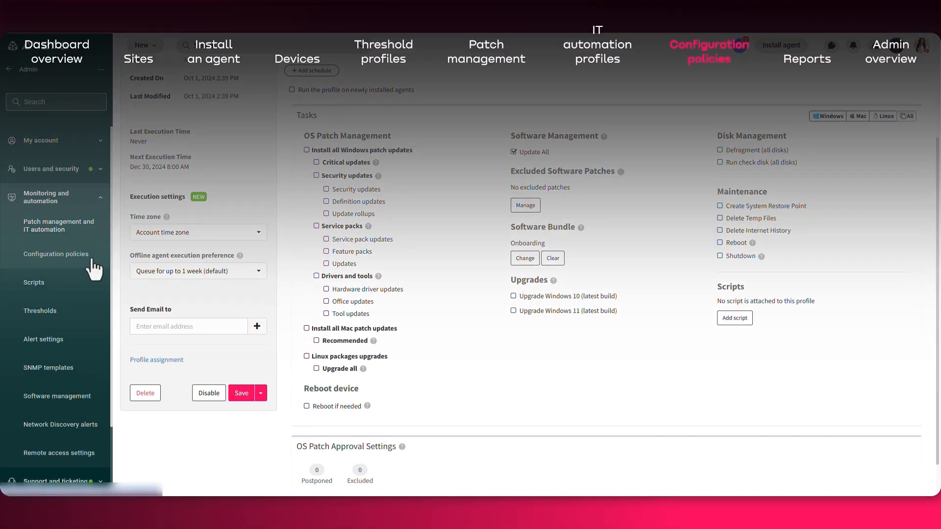
Step: Start a new configuration policy named "Reboot for Pcs" and enable its Windows update restart configurations
left_click(92, 265)
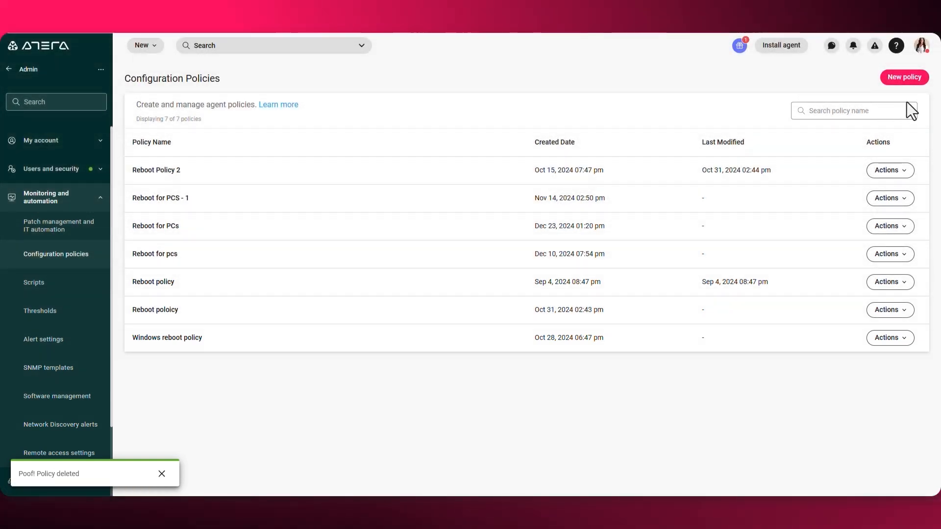
left_click(908, 77)
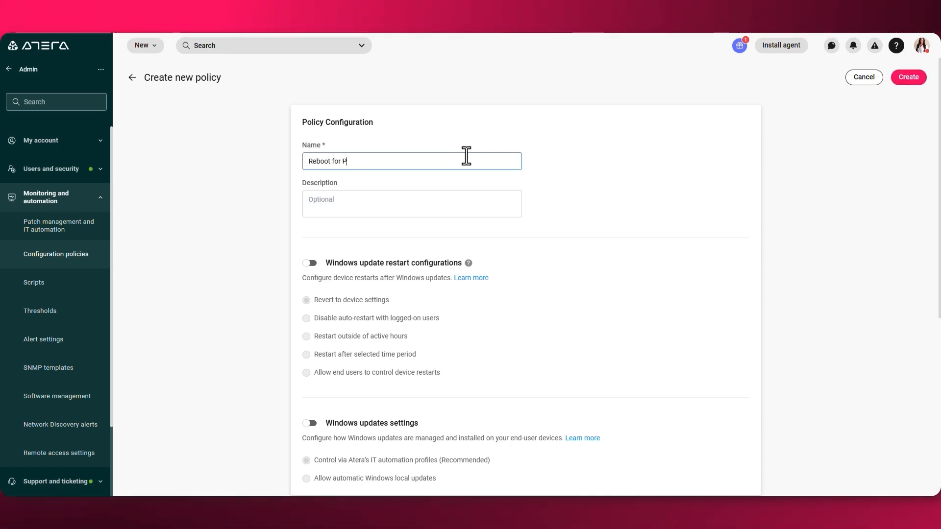
left_click(307, 264)
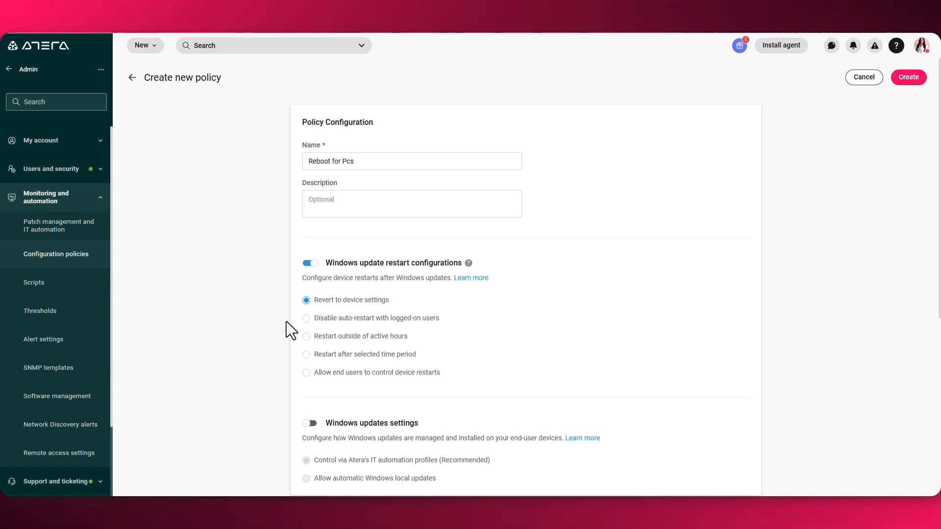
Step: Select restarting outside of active hours in the policy and review its hour range
left_click(305, 336)
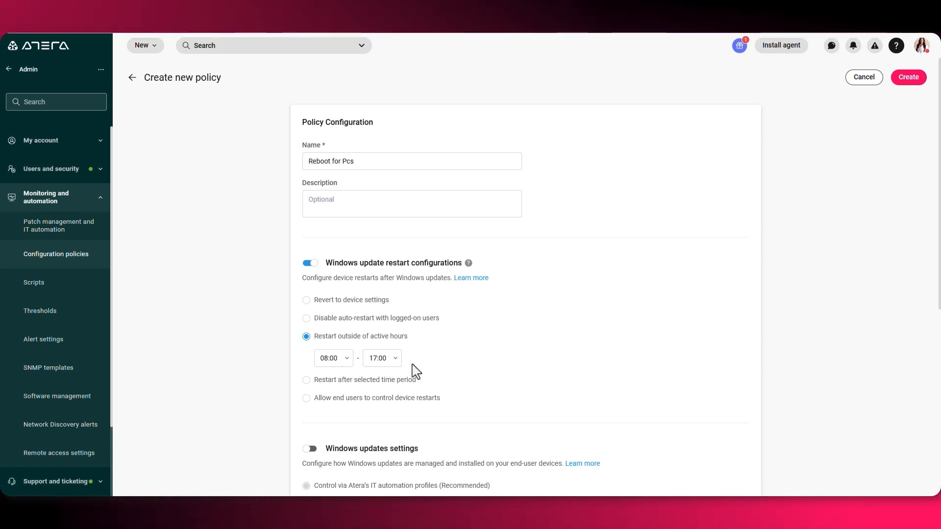
left_click_drag(418, 365, 343, 360)
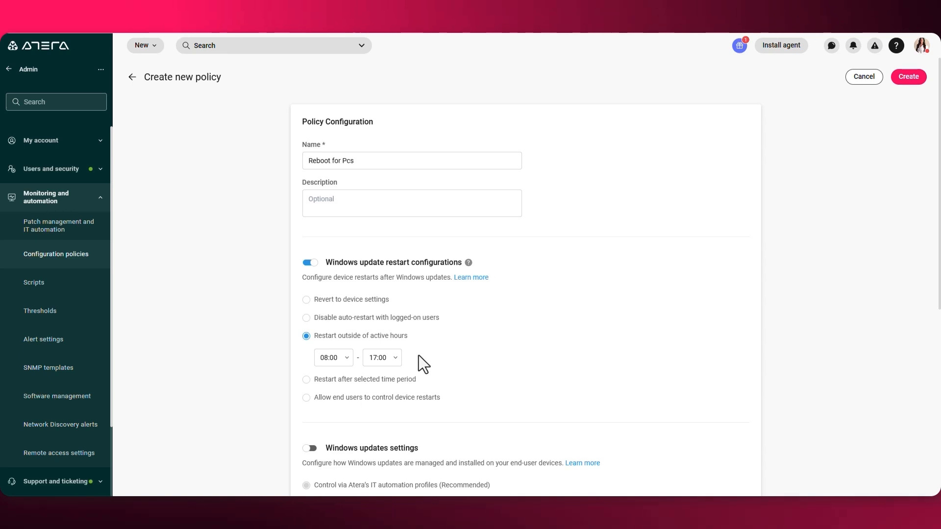
scroll(419, 363, "down", 1)
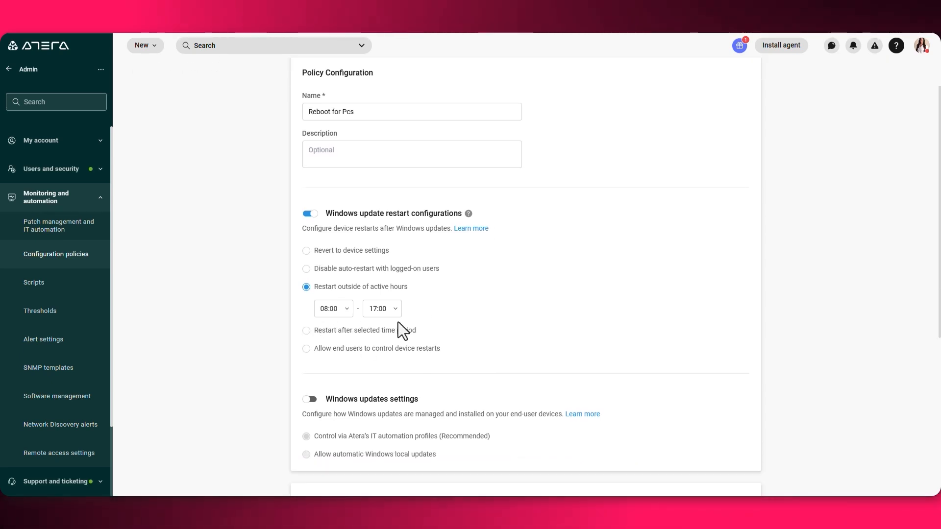
Step: Allow end users to control device restarts, forcing a restart after 3 prompts and enabling the customized message
left_click(306, 348)
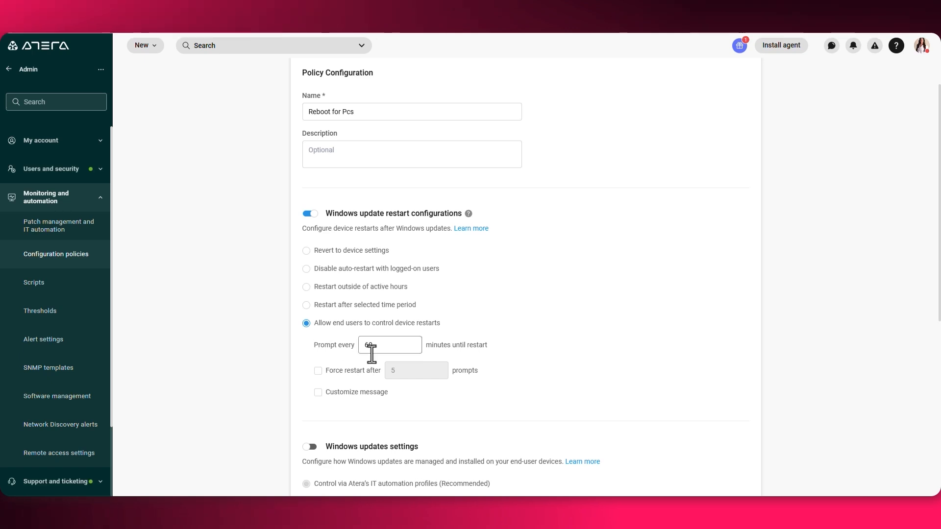
left_click(356, 373)
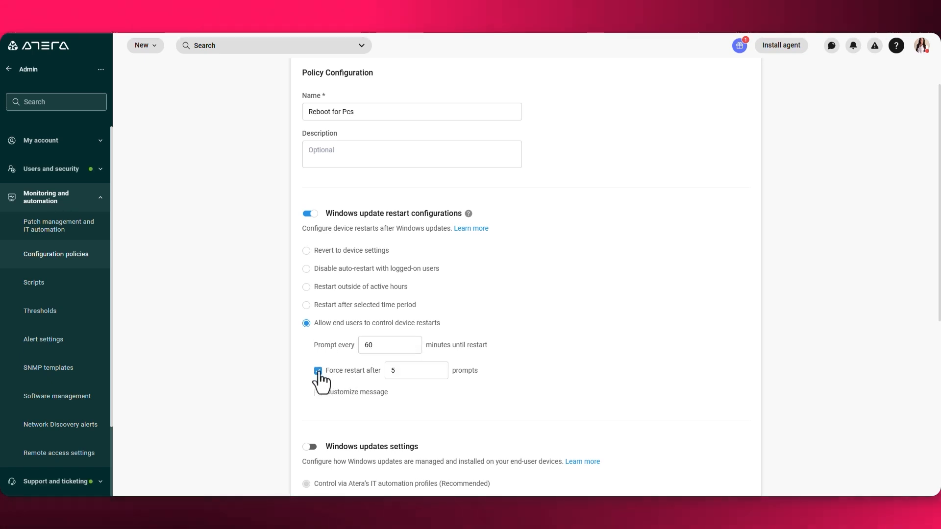
left_click(440, 374)
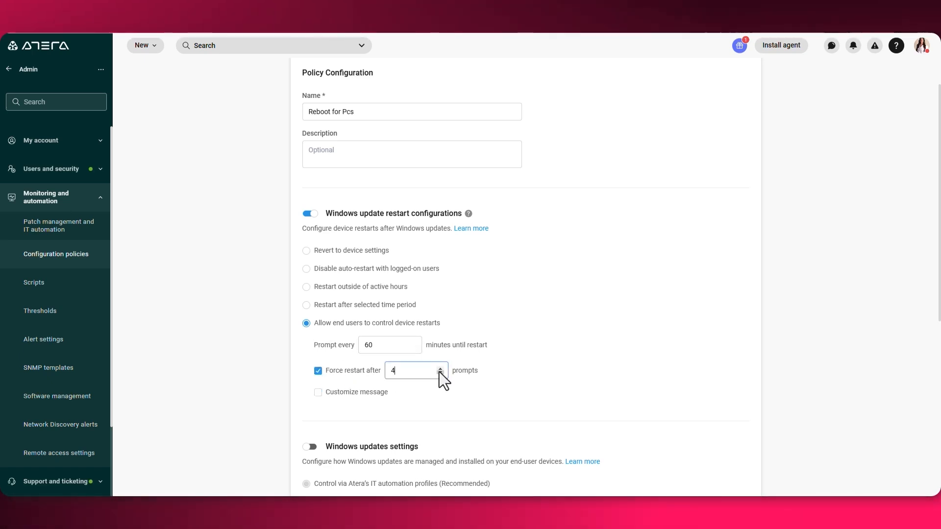
left_click(317, 393)
scroll(415, 410, "down", 2)
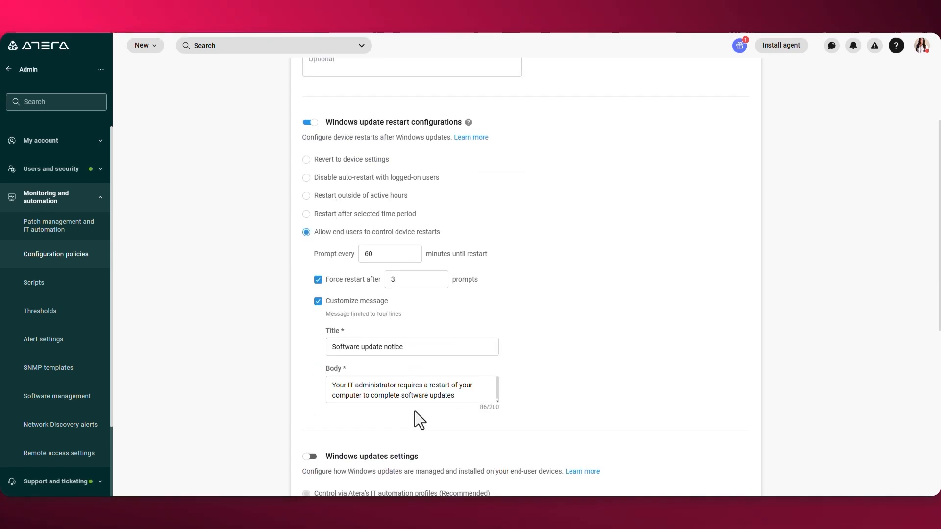
right_click(415, 367)
left_click(300, 334)
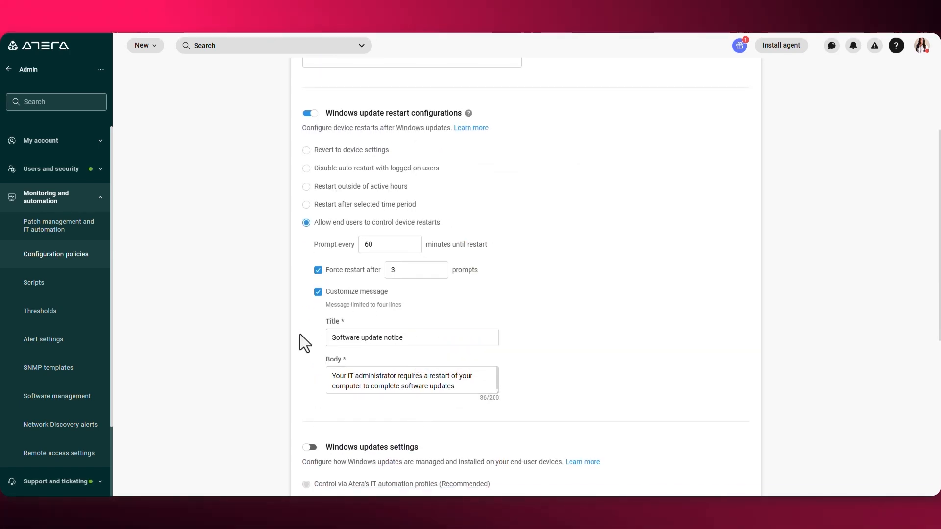
Step: Review the Windows updates settings and the list of sites the policy can be assigned to
scroll(300, 334, "down", 4)
scroll(300, 334, "down", 2)
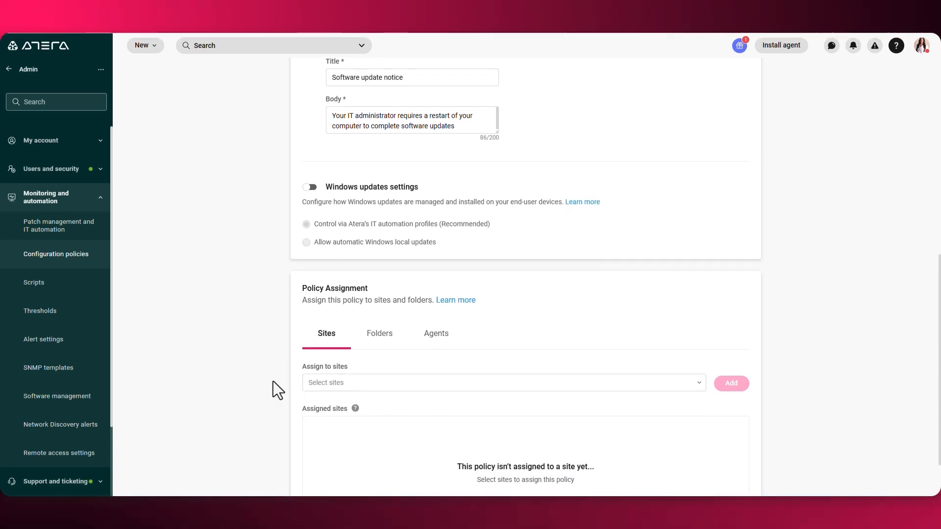
scroll(273, 382, "down", 2)
left_click(361, 321)
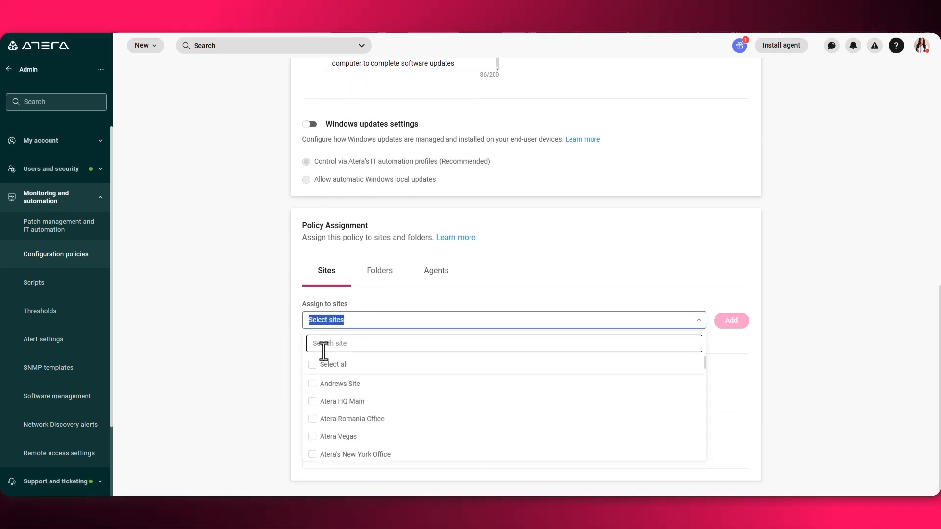
left_click(291, 365)
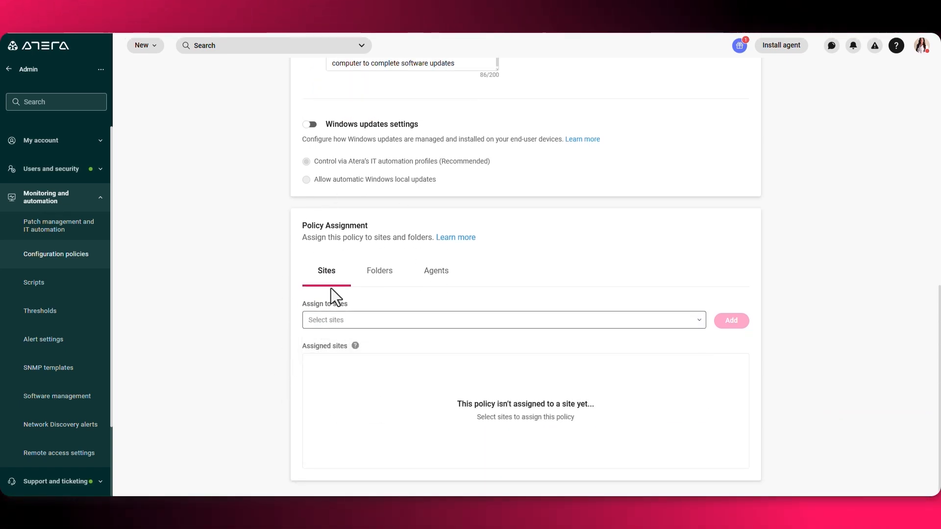
Step: Assign the reboot policy to the Pcs folder of the Atera HQ Main site and save the policy
left_click(379, 269)
left_click(379, 334)
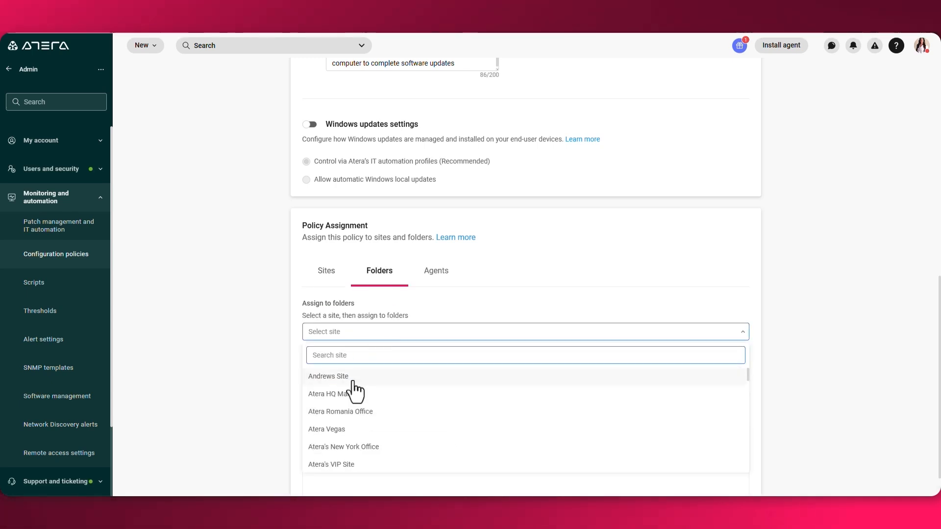
left_click(345, 397)
left_click(355, 361)
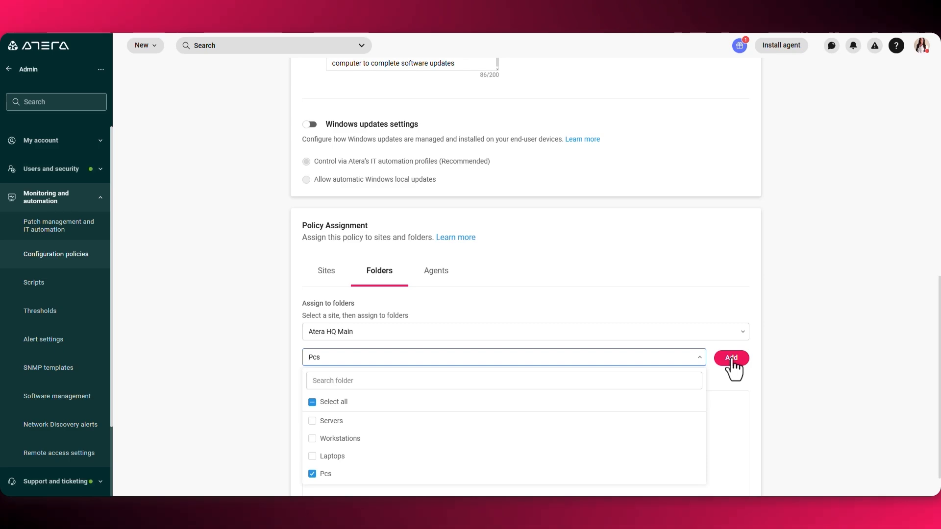
left_click(732, 358)
scroll(732, 362, "up", 15)
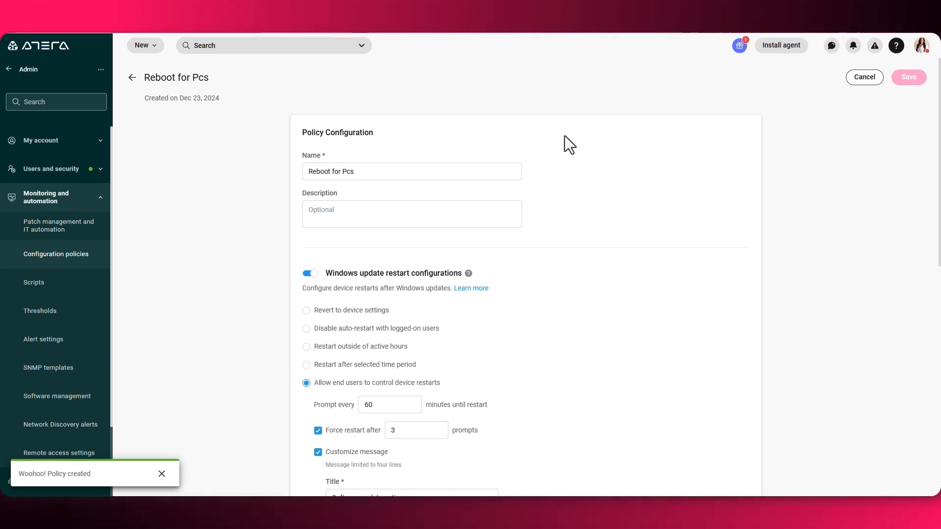
left_click_drag(565, 136, 510, 273)
left_click(512, 267)
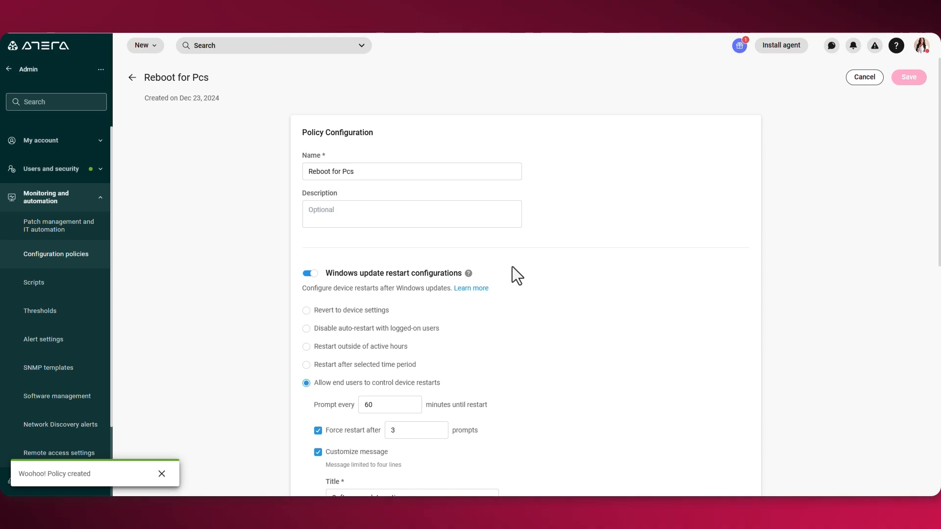
Step: Return to the configuration policies list and open the Patch Management overview
left_click(66, 253)
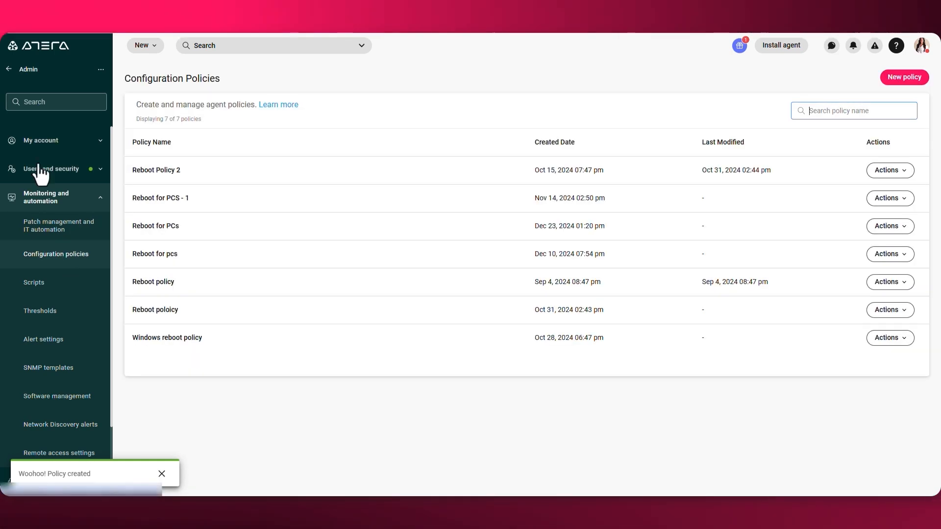
left_click(8, 70)
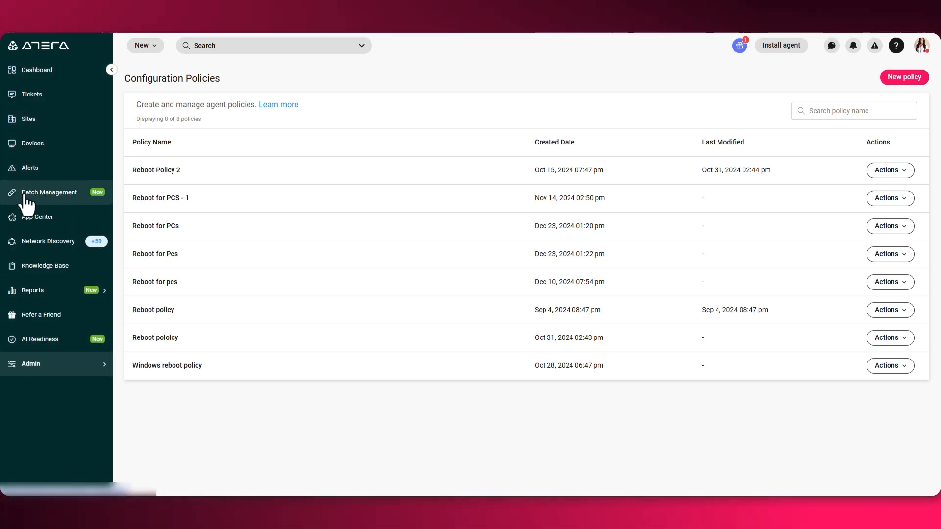
left_click(69, 199)
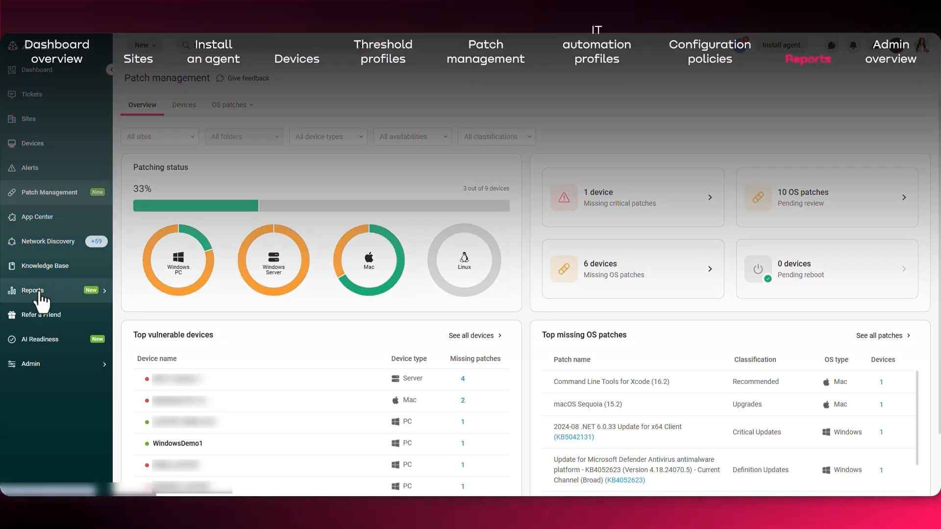
Step: Generate the Auditor monitoring report for the Atera HQ Main site and show its export options
left_click(40, 291)
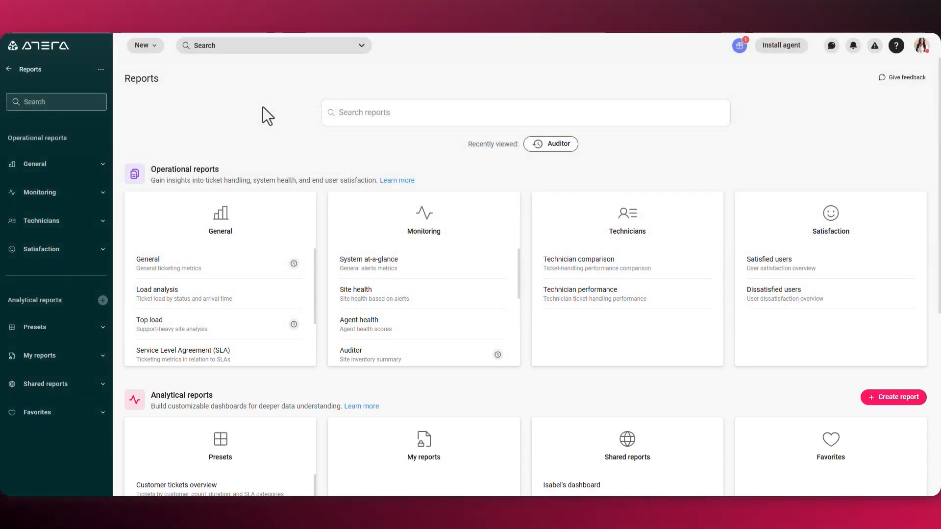
left_click(94, 199)
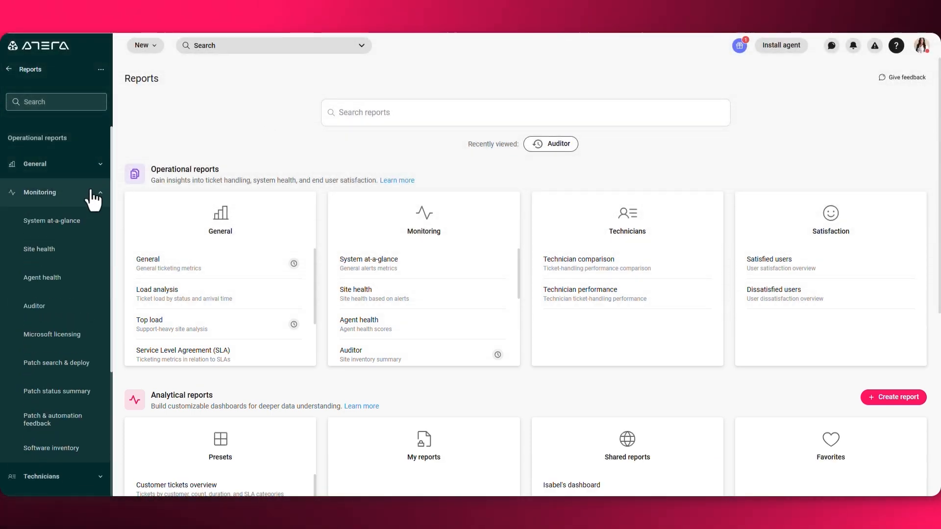
left_click(42, 308)
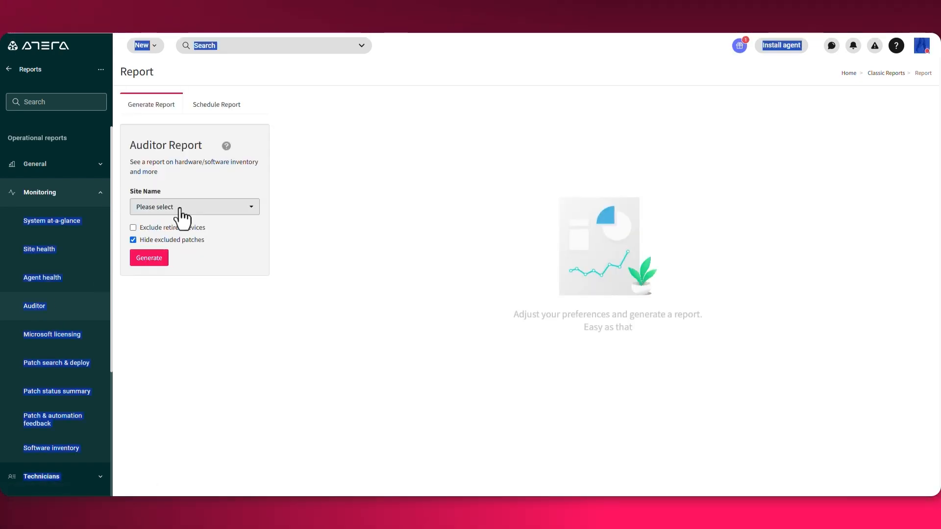
left_click(179, 207)
left_click(162, 272)
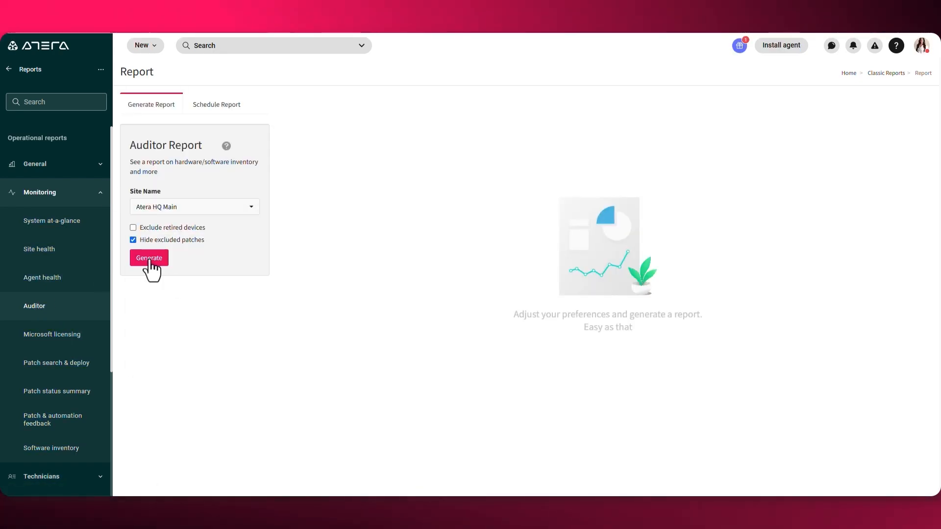
left_click(150, 261)
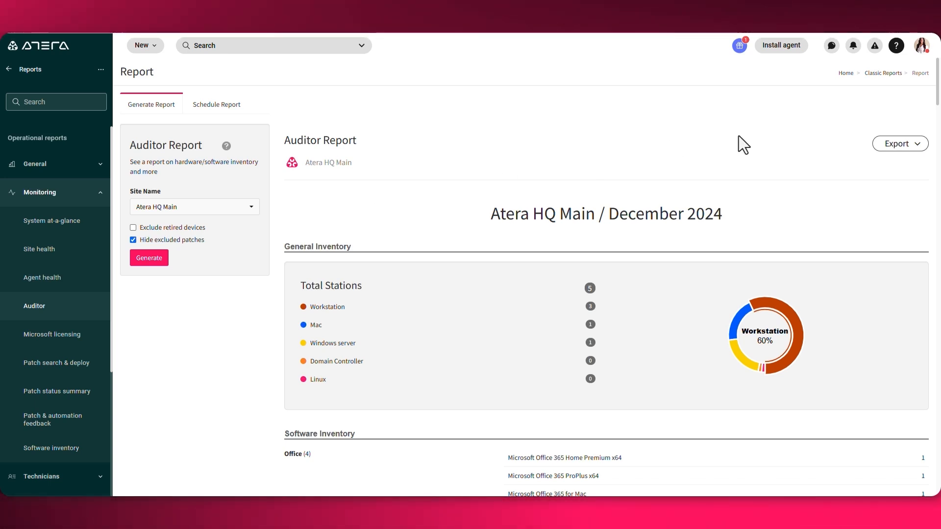
left_click(889, 147)
left_click(891, 149)
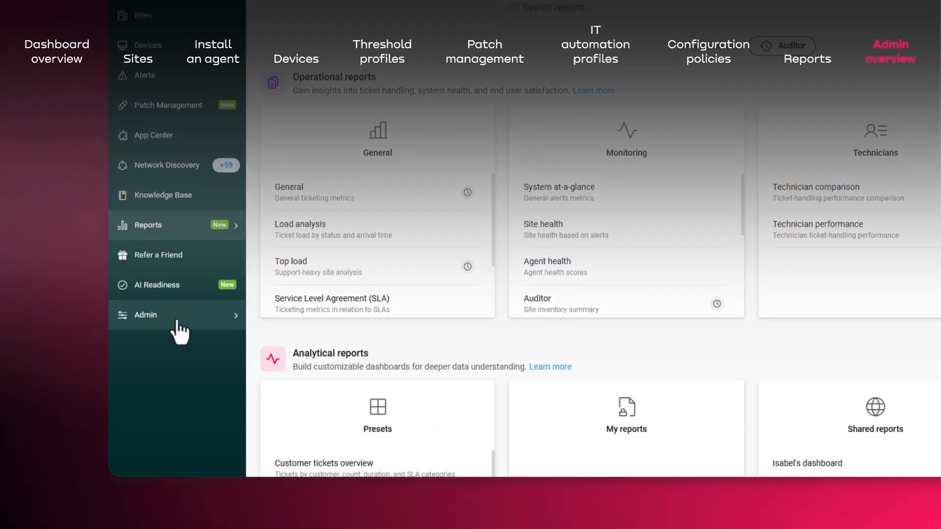
Step: Open the Admin area and examine the My account and Users and security sections
left_click(177, 324)
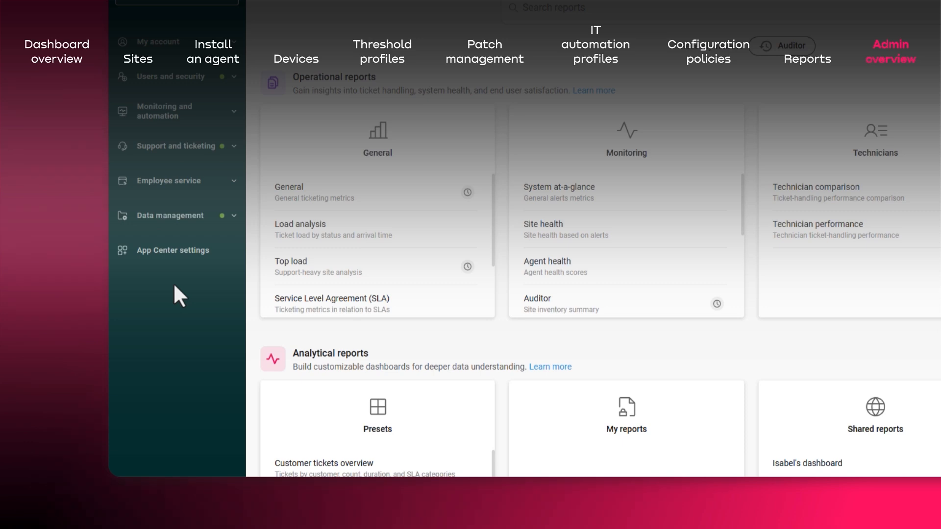
left_click(218, 43)
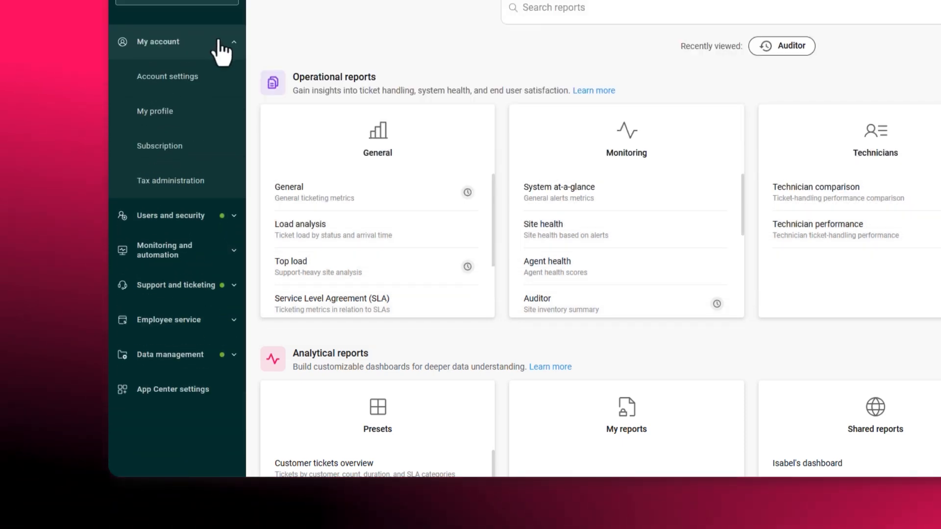
left_click(182, 215)
left_click(184, 218)
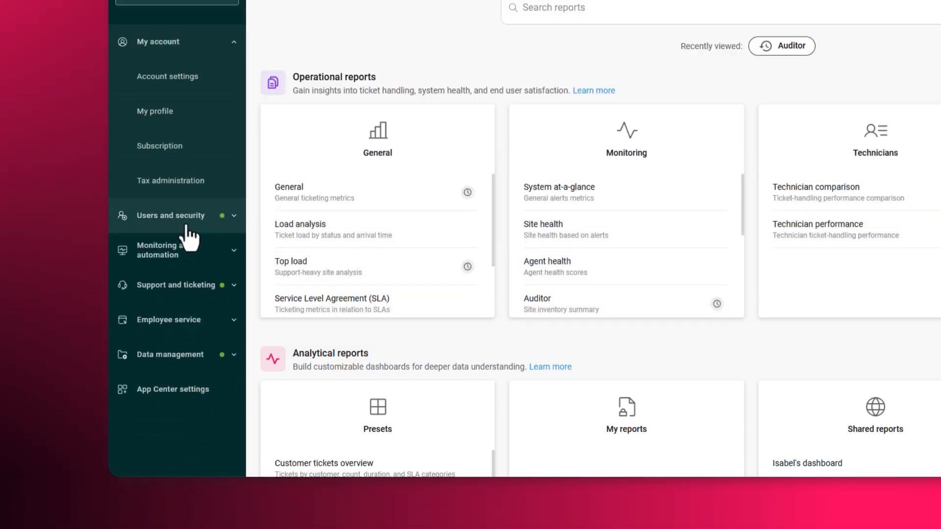
left_click(187, 225)
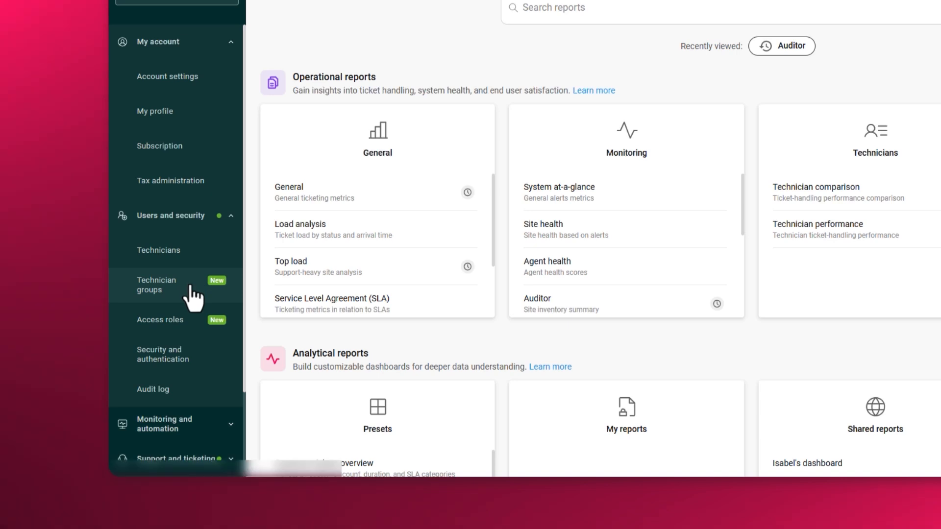
Step: Examine the admin settings listed under Monitoring and automation and under Support and ticketing
scroll(195, 338, "down", 2)
left_click(193, 325)
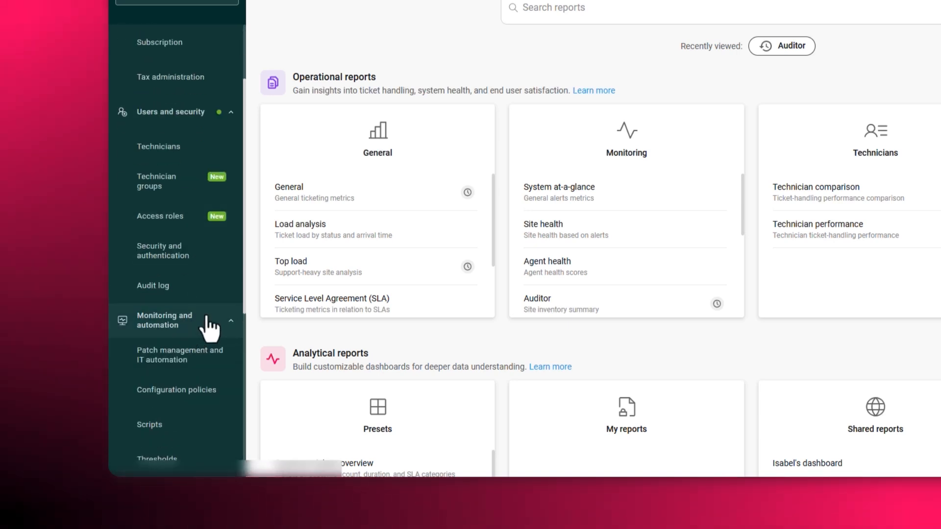
scroll(210, 327, "down", 6)
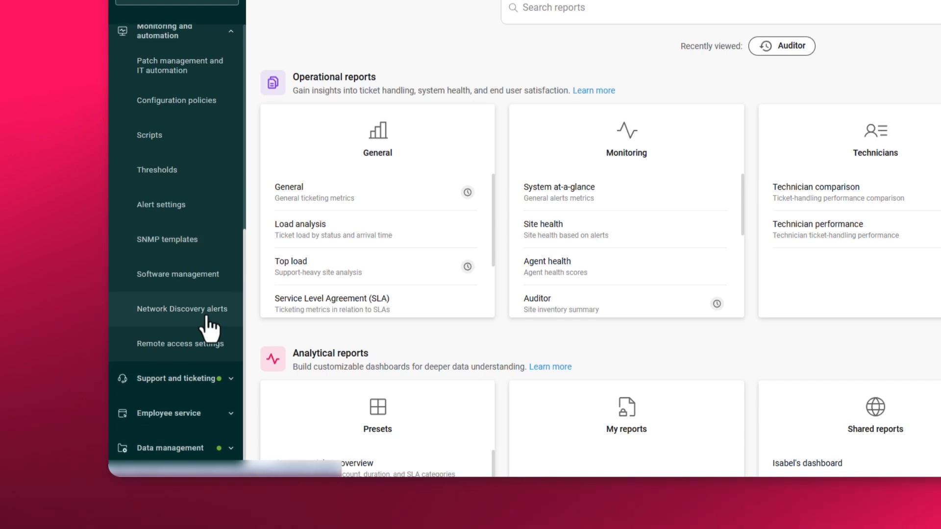
left_click(173, 357)
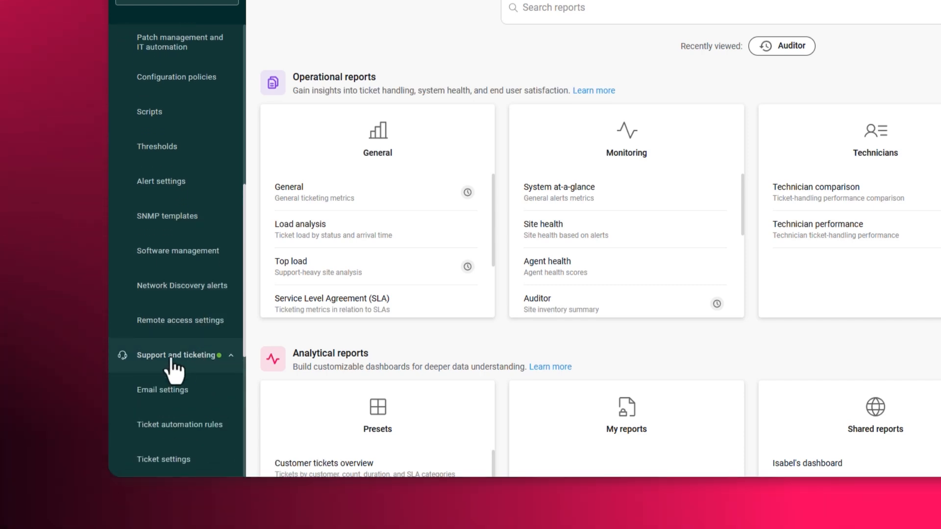
scroll(216, 357, "down", 2)
scroll(221, 397, "down", 3)
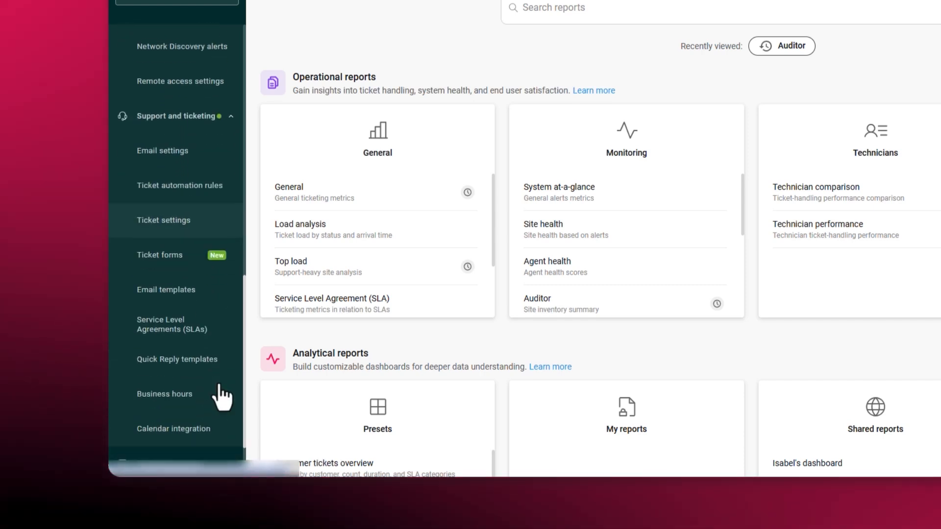
scroll(218, 372, "down", 1)
Step: Examine the admin settings listed under Employee service and under Data management
left_click(210, 391)
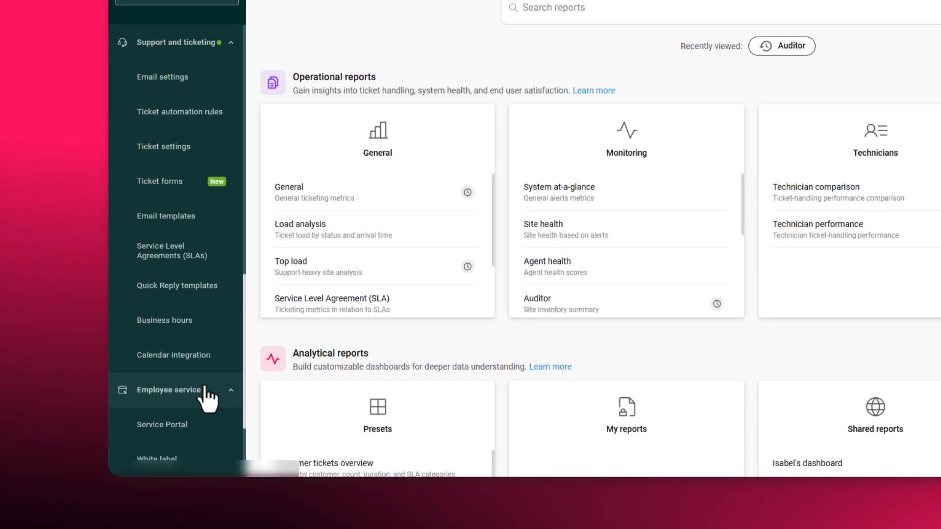
scroll(210, 395, "down", 2)
scroll(208, 397, "down", 1)
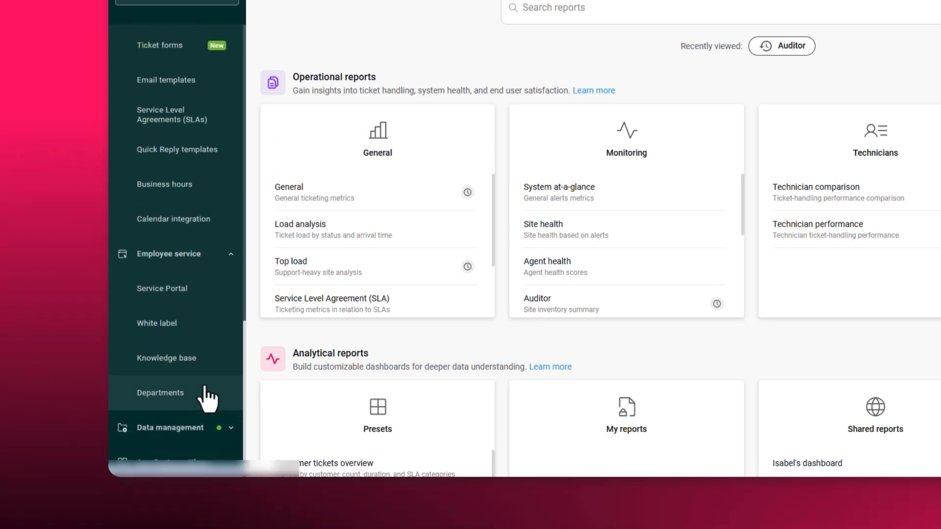
left_click(212, 426)
scroll(210, 430, "down", 2)
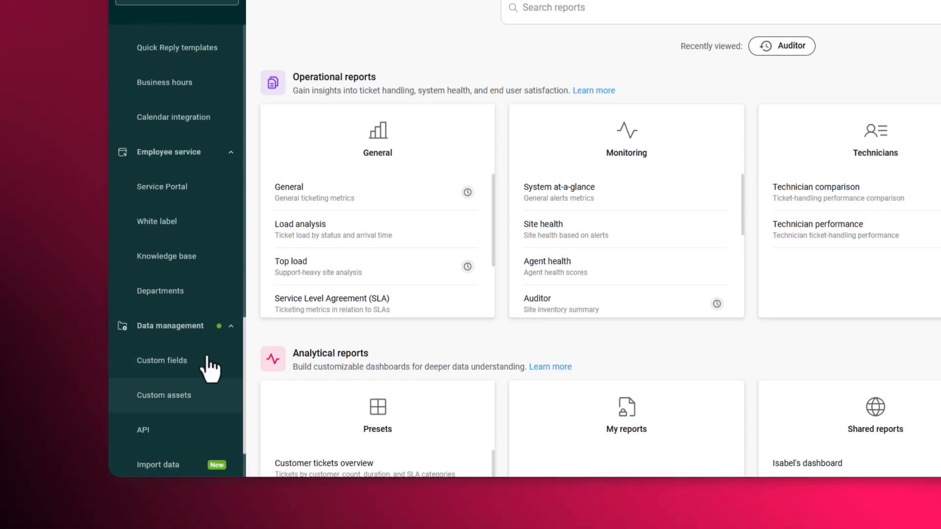
scroll(210, 368, "down", 1)
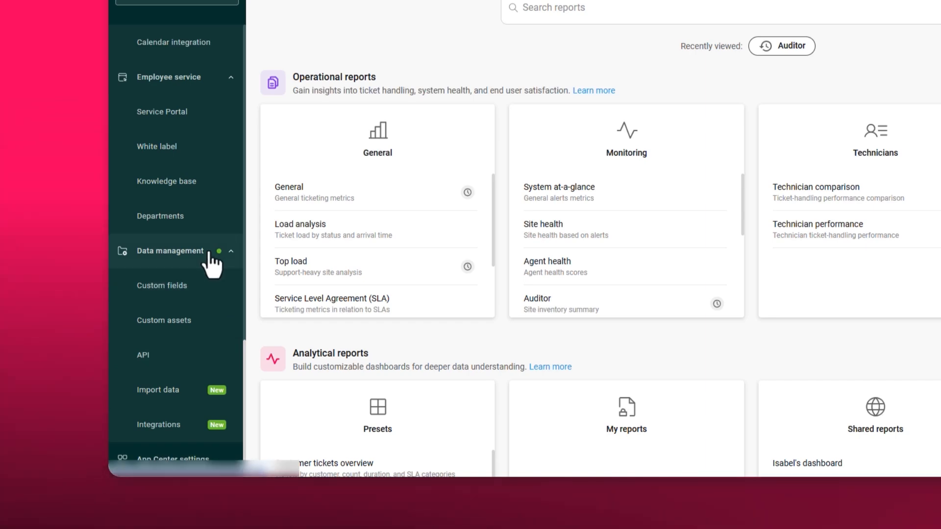
left_click(211, 252)
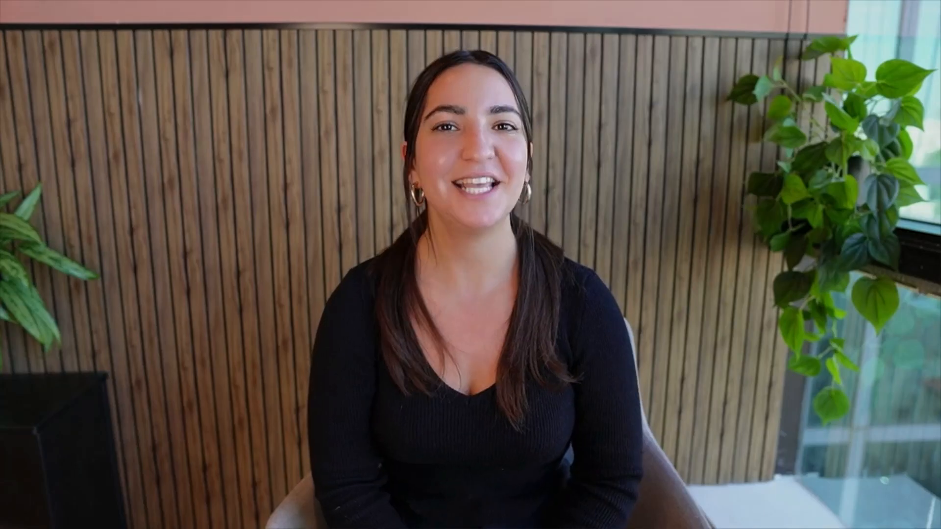